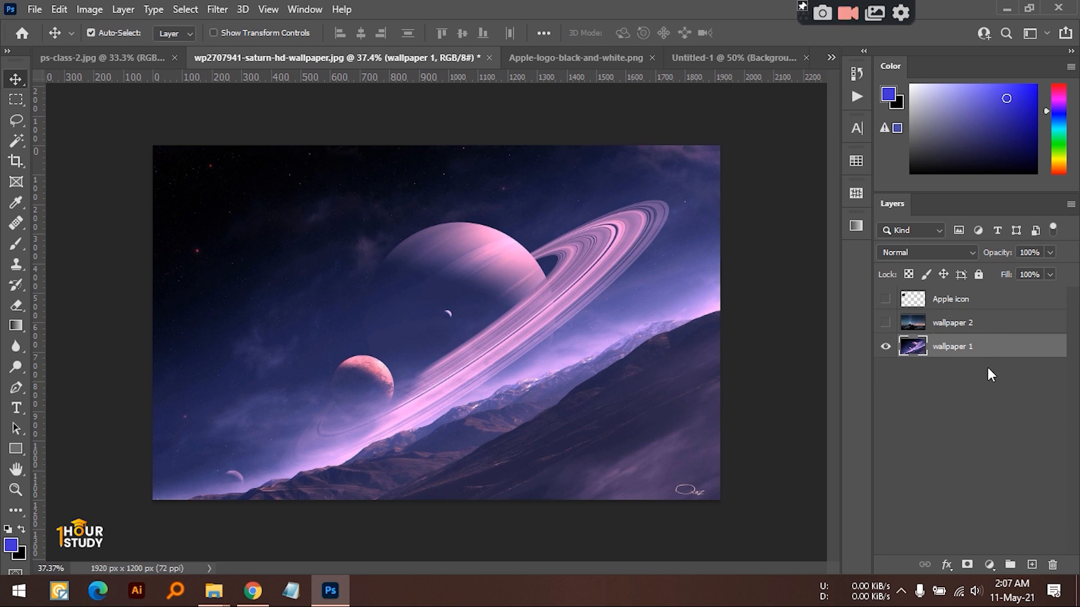
Step: Toggle the wallpaper 1 layer's visibility off and on, and try locking and unlocking the whole layer
{"action": "left_click", "coordinate": [886, 347]}
{"action": "left_click", "coordinate": [886, 347]}
{"action": "left_click", "coordinate": [978, 275]}
{"action": "left_click", "coordinate": [527, 378]}
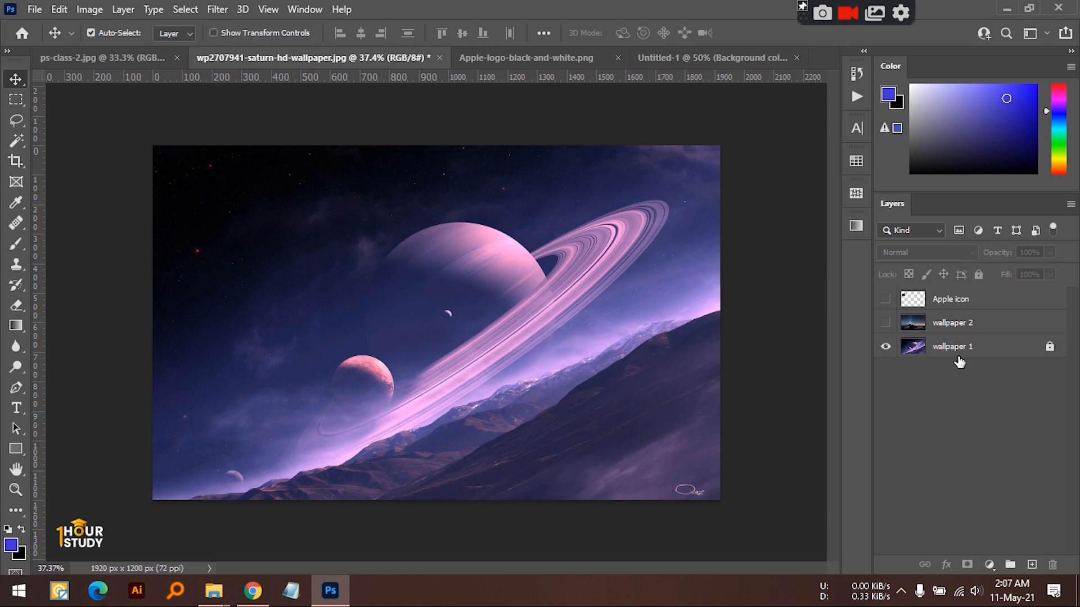
{"action": "left_click", "coordinate": [961, 352]}
{"action": "left_click", "coordinate": [979, 274]}
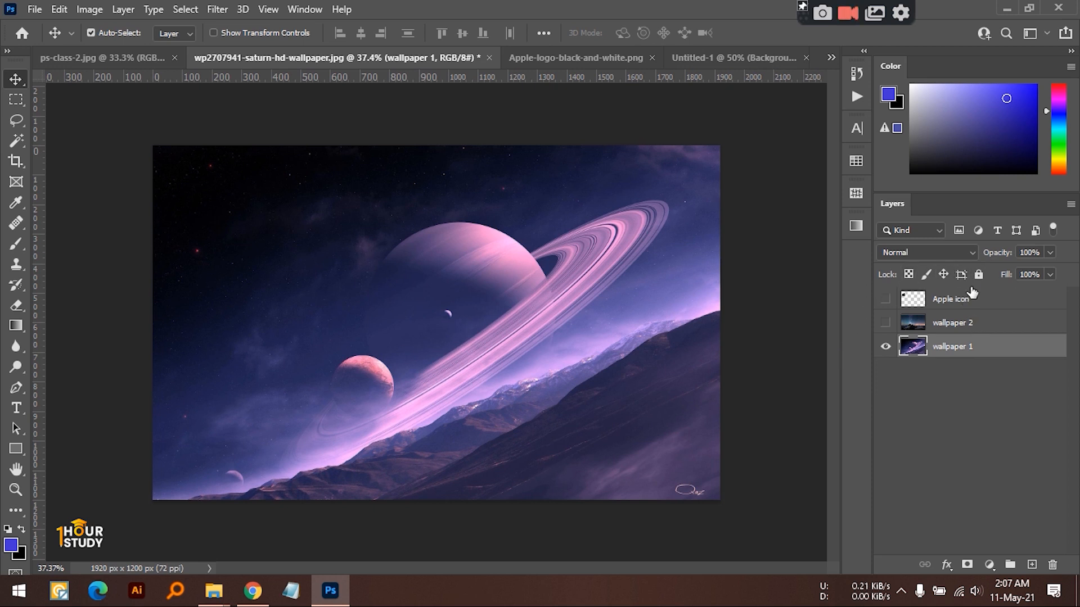
Step: Show the Apple icon layer and move the icon to just beside the large ringed planet
{"action": "left_click", "coordinate": [948, 302]}
{"action": "left_click", "coordinate": [885, 299]}
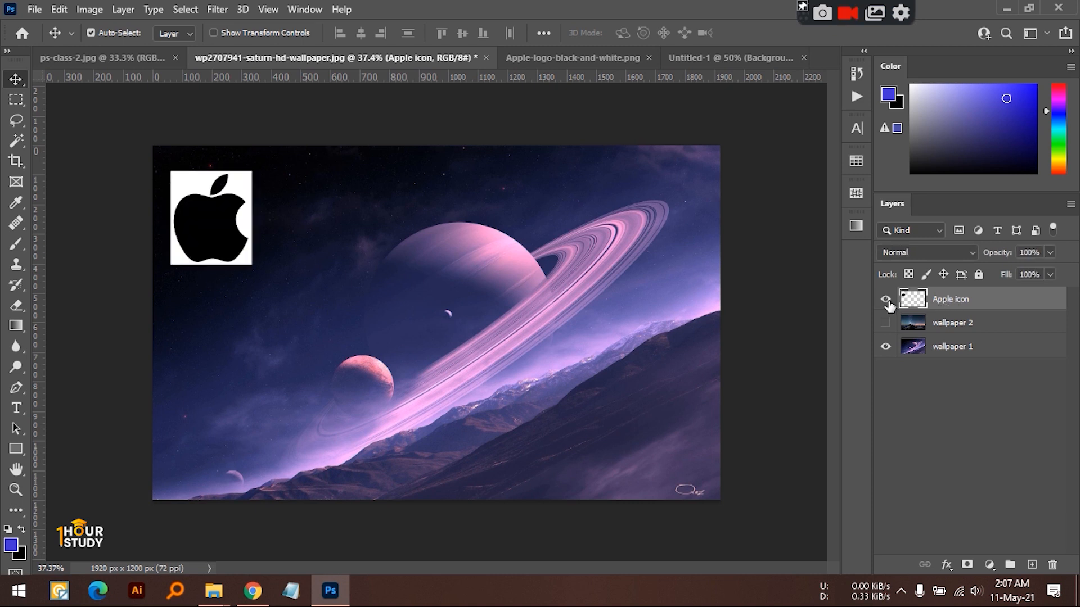
{"action": "left_click_drag", "start_coordinate": [212, 229], "coordinate": [385, 315]}
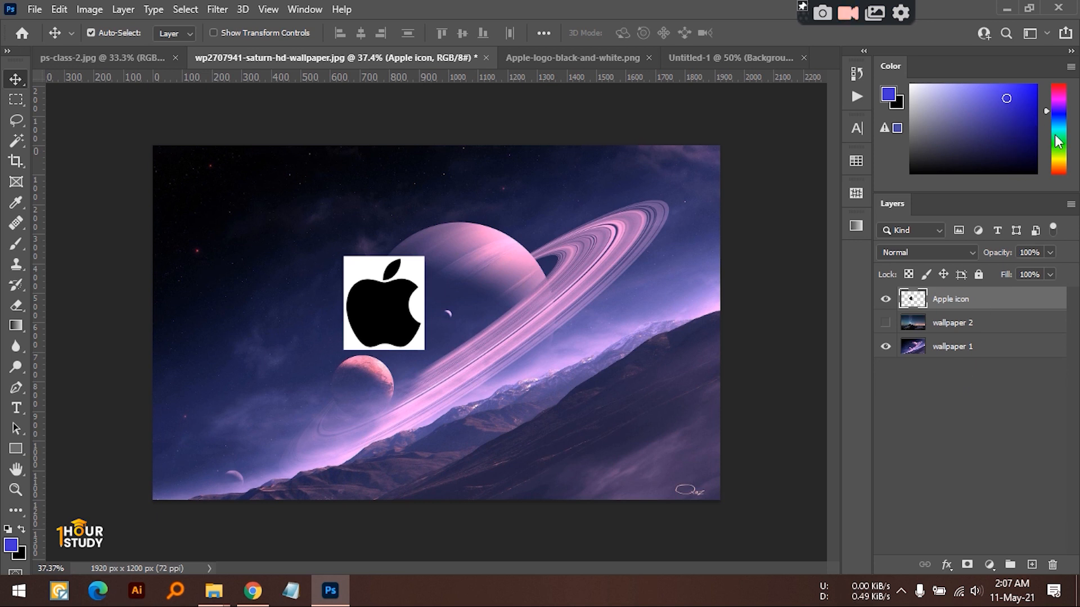
Step: Set the foreground colour to a bright, fully saturated yellow
{"action": "left_click", "coordinate": [1059, 155]}
{"action": "left_click_drag", "start_coordinate": [1024, 95], "coordinate": [1043, 80]}
{"action": "left_click", "coordinate": [1061, 161]}
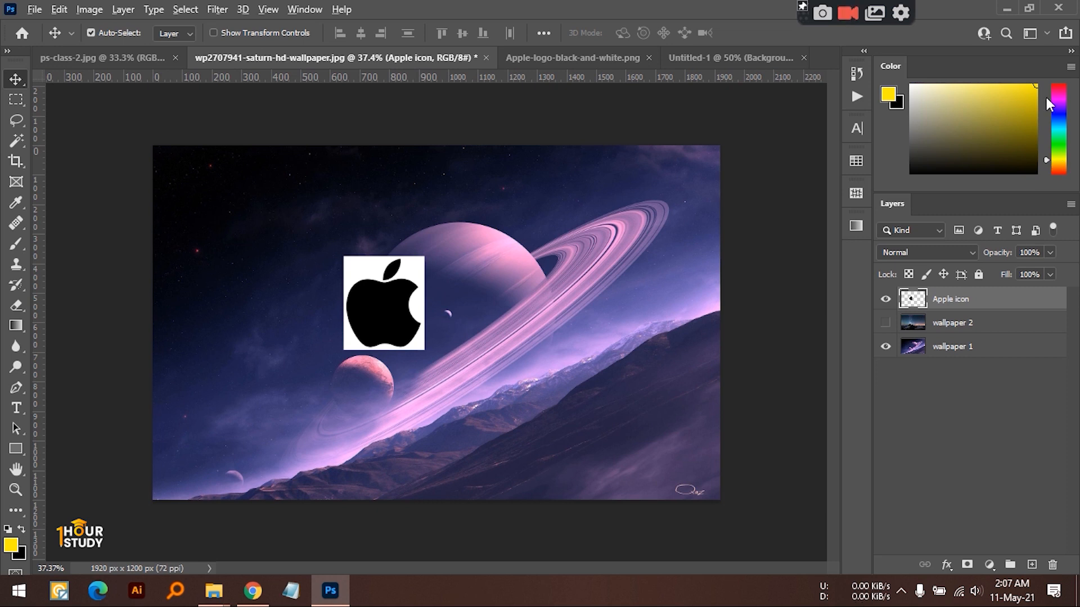
Step: Fill the entire Apple icon layer with the yellow foreground colour and undo the fill
{"action": "key", "text": "alt+BackSpace"}
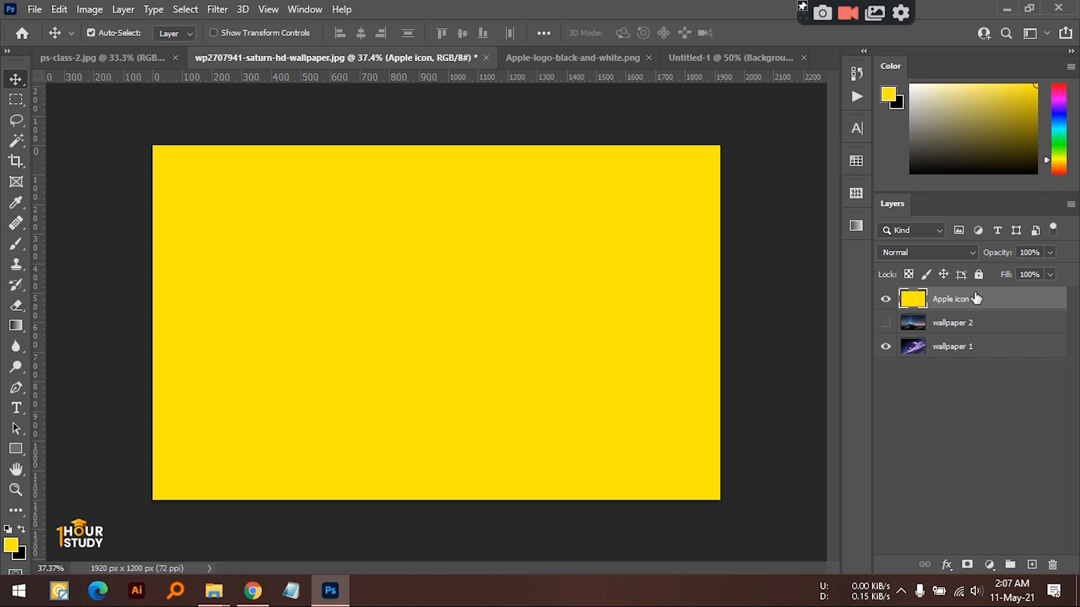
{"action": "key", "text": "ctrl+z"}
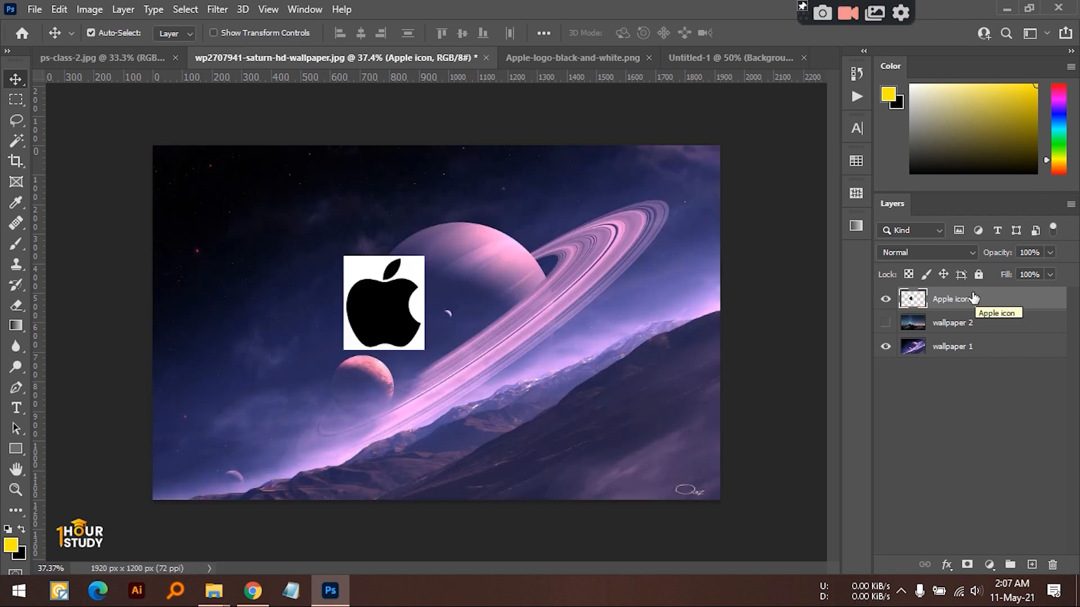
Step: Fill the Apple icon layer with yellow while its transparent pixels are locked, inspect it with the other layers hidden, and undo it
{"action": "left_click", "coordinate": [908, 275]}
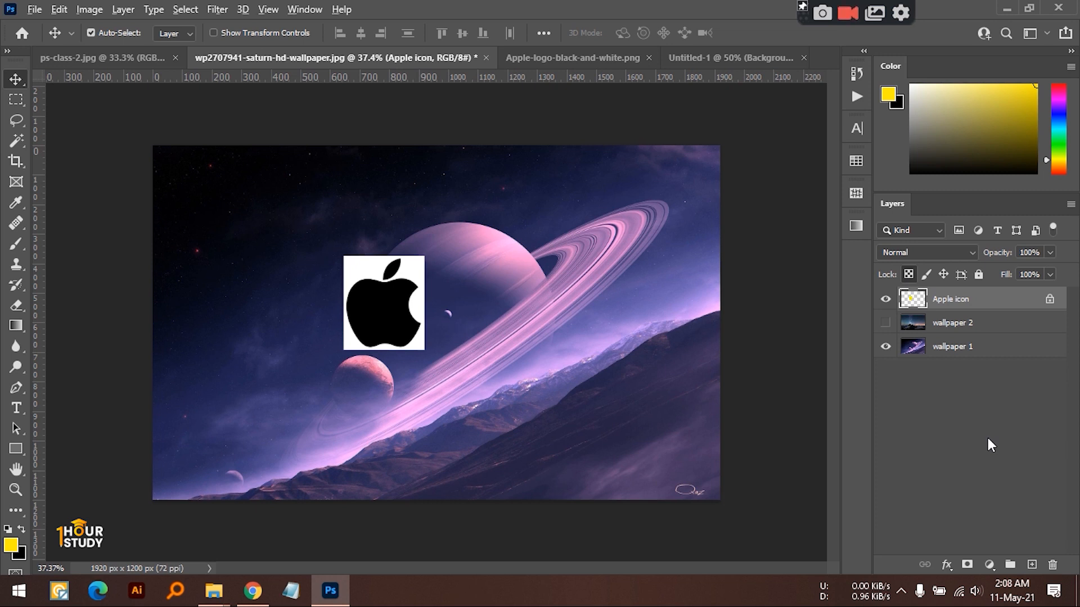
{"action": "key", "text": "alt+BackSpace"}
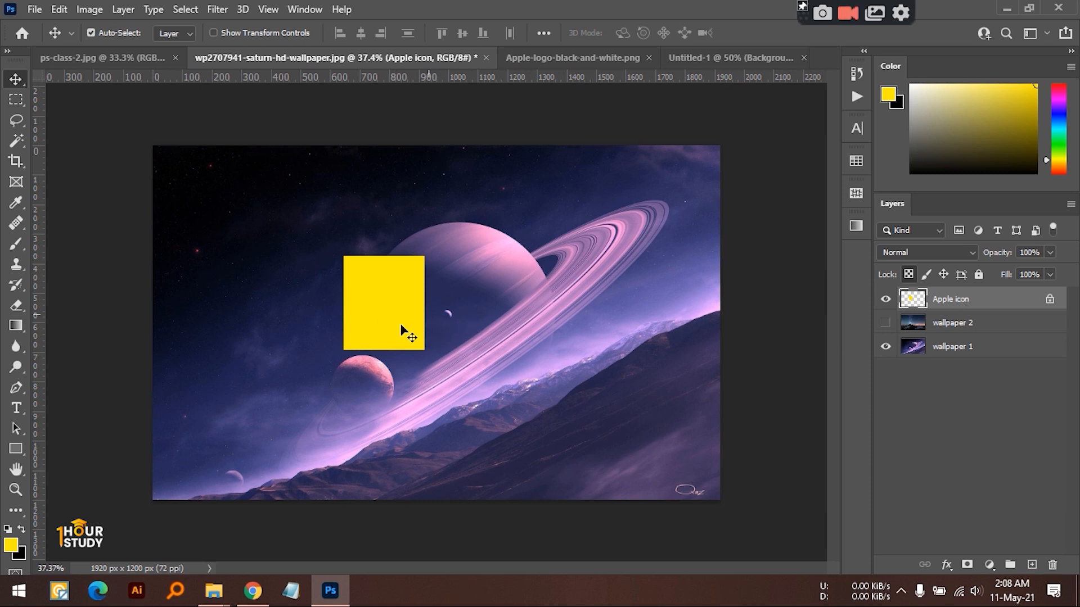
{"action": "left_click", "coordinate": [885, 347]}
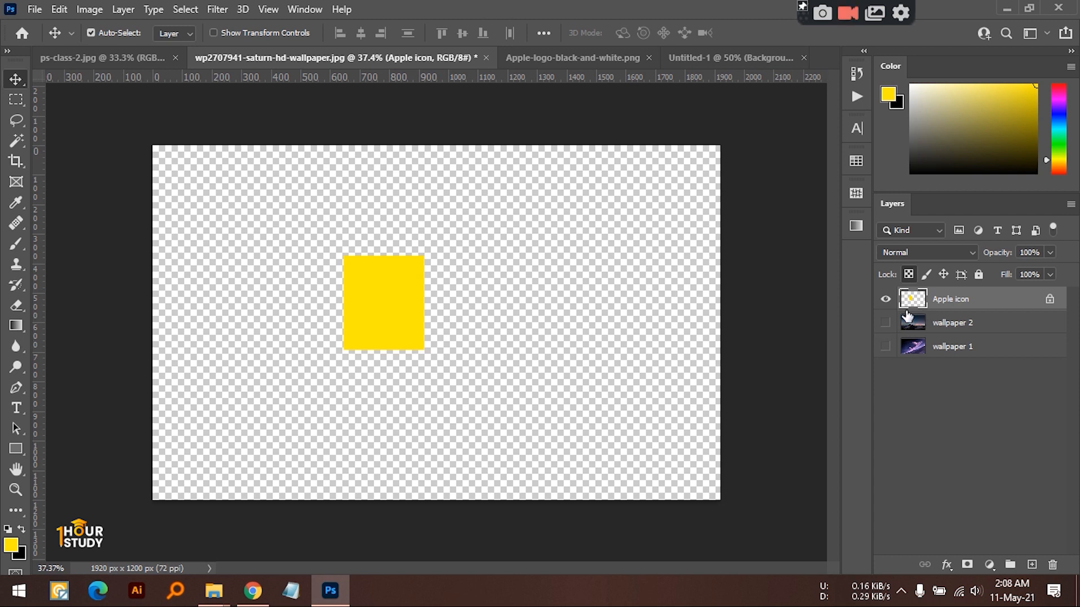
{"action": "left_click", "coordinate": [886, 346]}
{"action": "left_click", "coordinate": [888, 300], "text": "alt"}
{"action": "left_click", "coordinate": [887, 300], "text": "alt"}
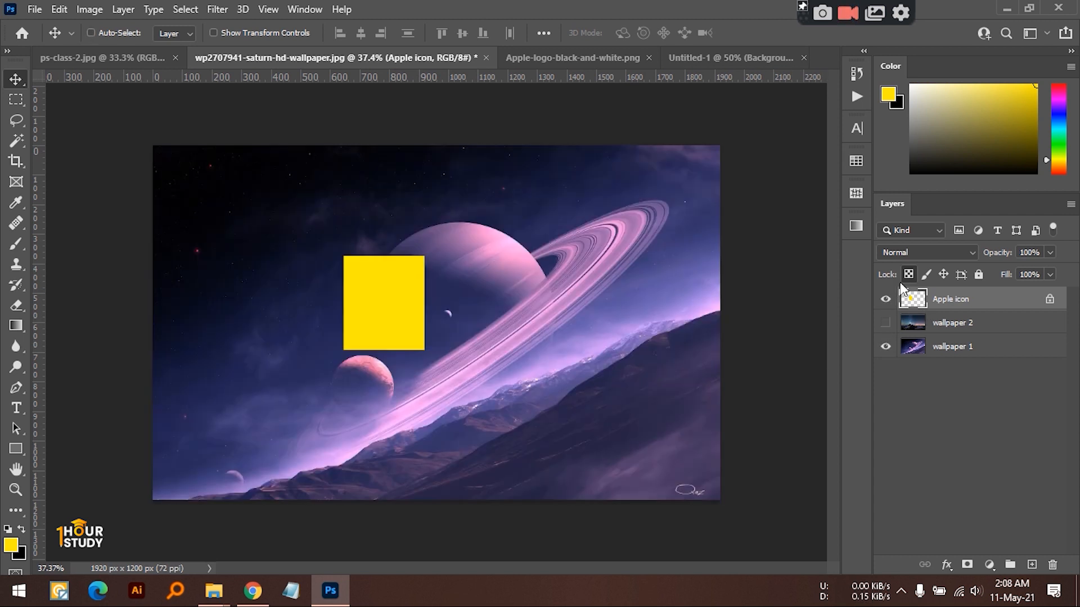
{"action": "key", "text": "ctrl+z"}
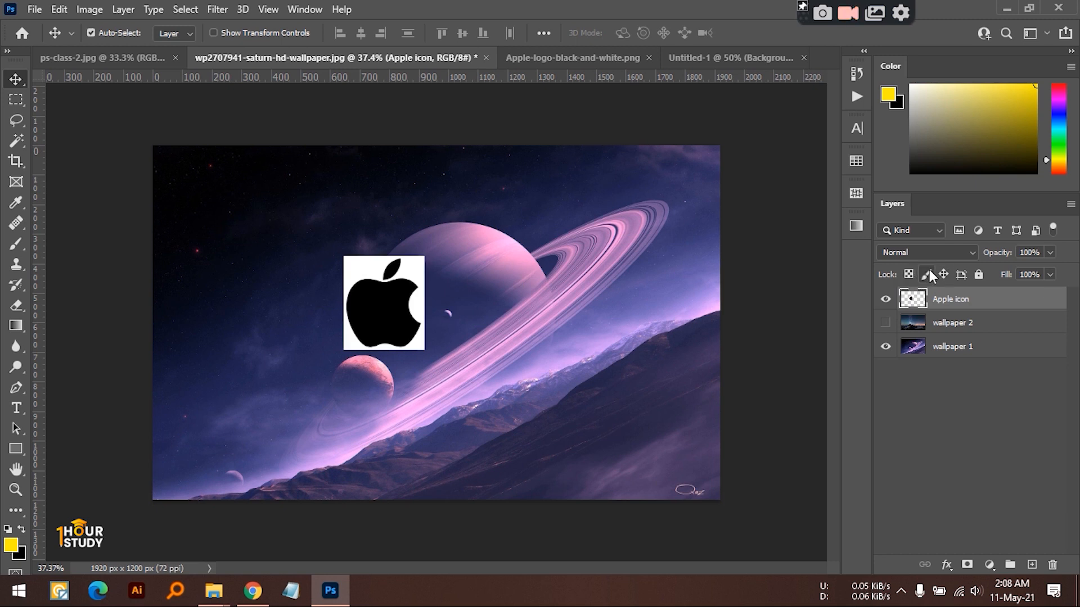
Step: Lock the Apple icon layer's image pixels, try to paint on it with the Brush tool, and release the lock
{"action": "left_click", "coordinate": [925, 273]}
{"action": "left_click", "coordinate": [17, 243]}
{"action": "left_click", "coordinate": [514, 280]}
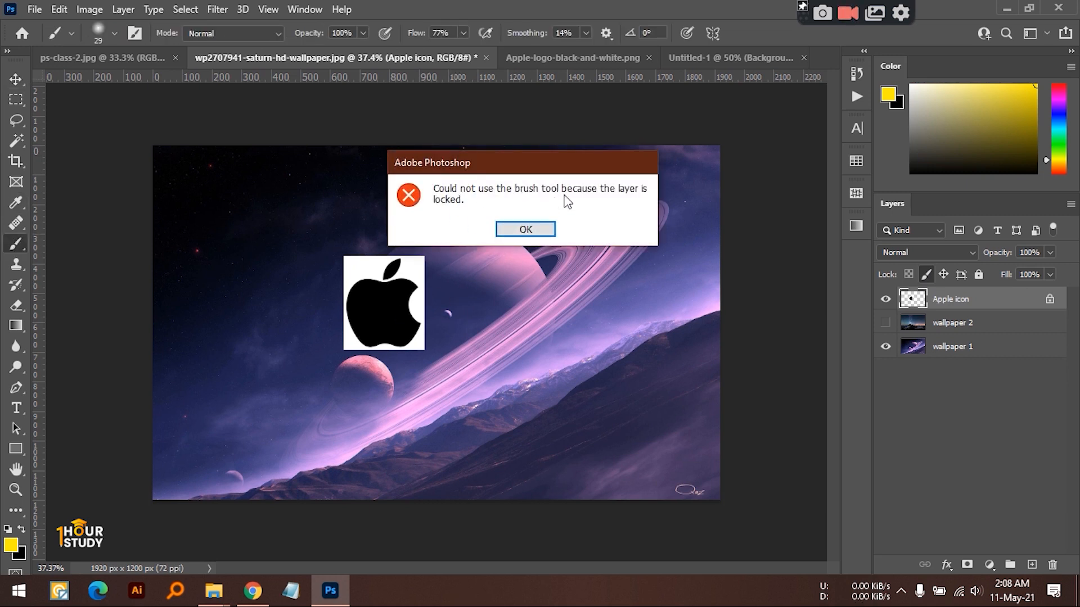
{"action": "left_click", "coordinate": [547, 231]}
{"action": "left_click", "coordinate": [927, 274]}
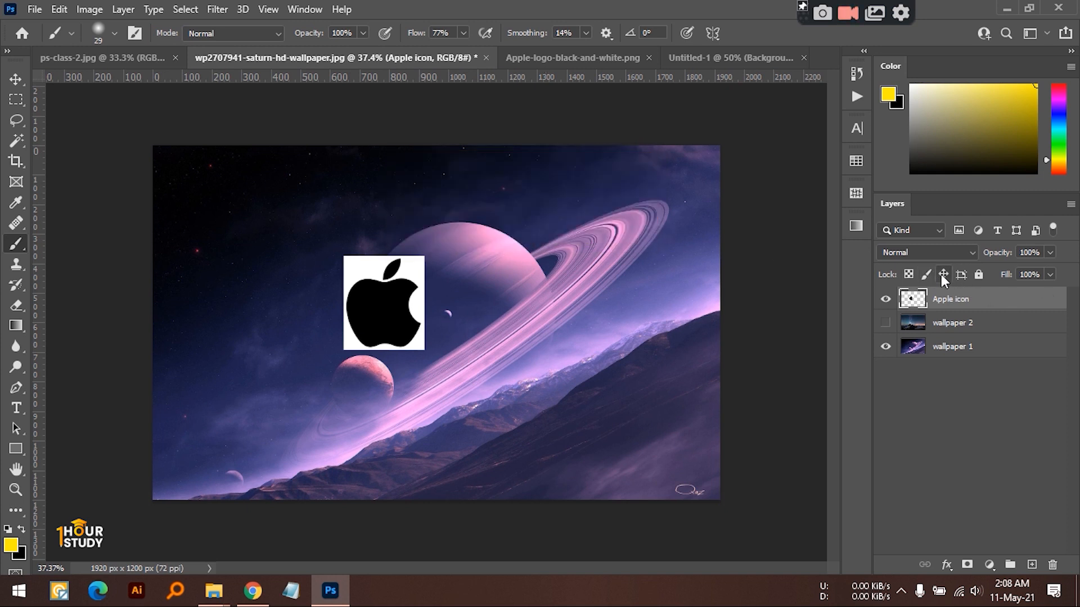
Step: Lock the Apple icon layer's position, try to move the icon with the Move tool, and release the lock
{"action": "left_click", "coordinate": [941, 274]}
{"action": "left_click", "coordinate": [16, 79]}
{"action": "mouse_move", "coordinate": [397, 304]}
{"action": "left_mouse_down"}
{"action": "mouse_move", "coordinate": [424, 323]}
{"action": "mouse_move", "coordinate": [516, 309]}
{"action": "mouse_move", "coordinate": [393, 304]}
{"action": "left_mouse_up"}
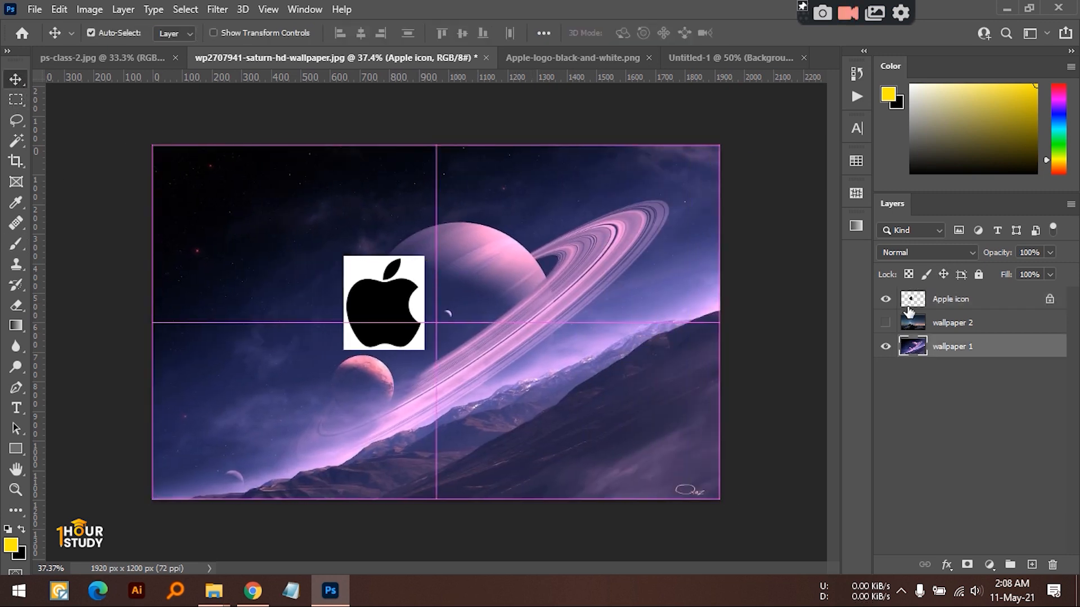
{"action": "left_click", "coordinate": [975, 304]}
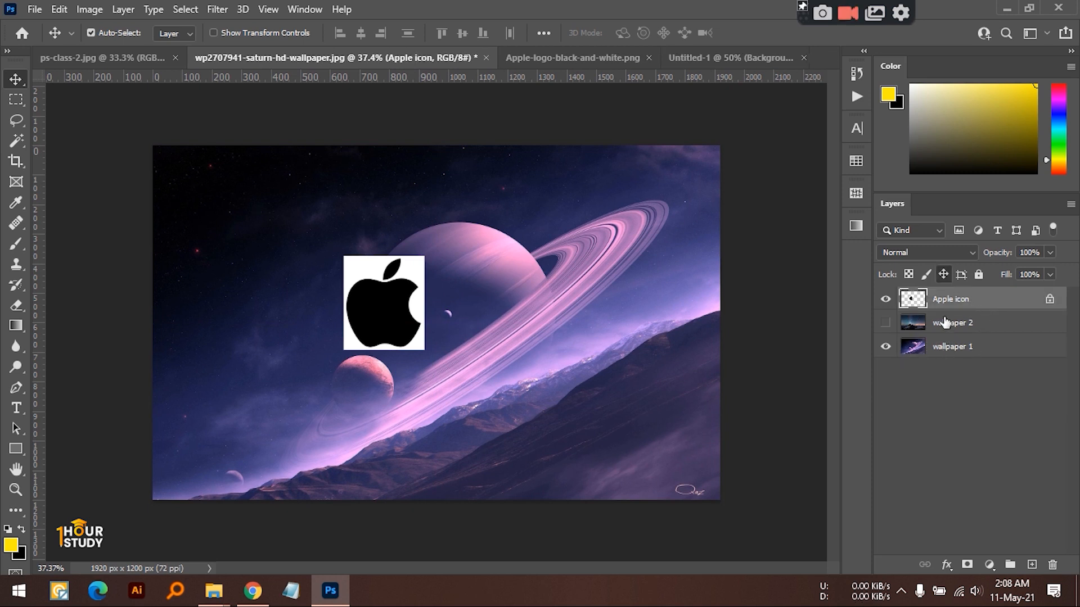
{"action": "left_click", "coordinate": [945, 275]}
Step: Toggle the Apple icon layer's artboard nesting lock on and off, and move the icon slightly up and left
{"action": "left_click", "coordinate": [961, 276]}
{"action": "left_click", "coordinate": [960, 276]}
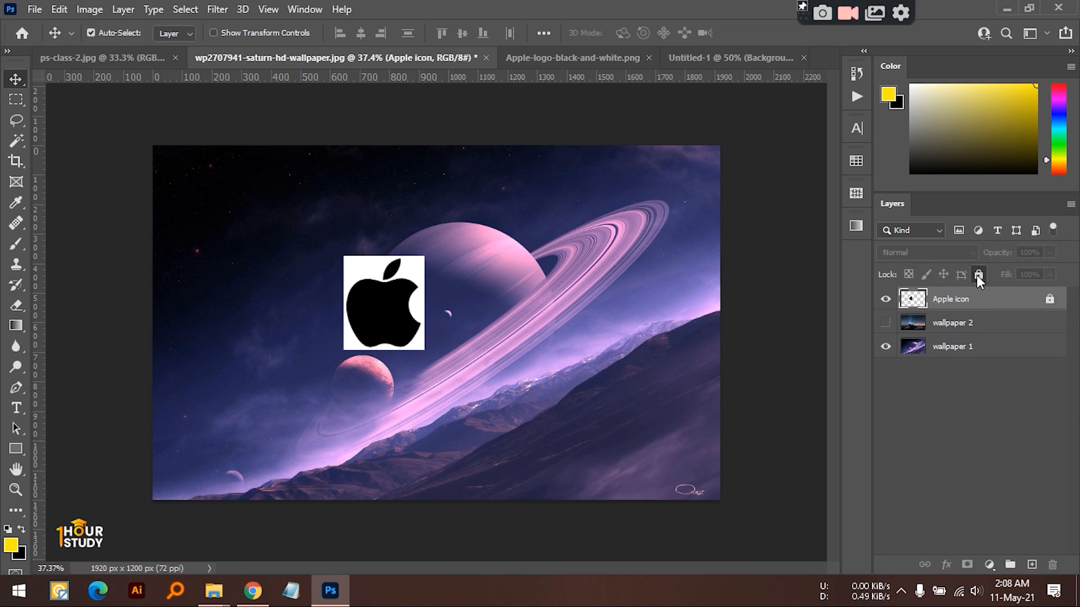
{"action": "left_click_drag", "start_coordinate": [367, 318], "coordinate": [355, 301]}
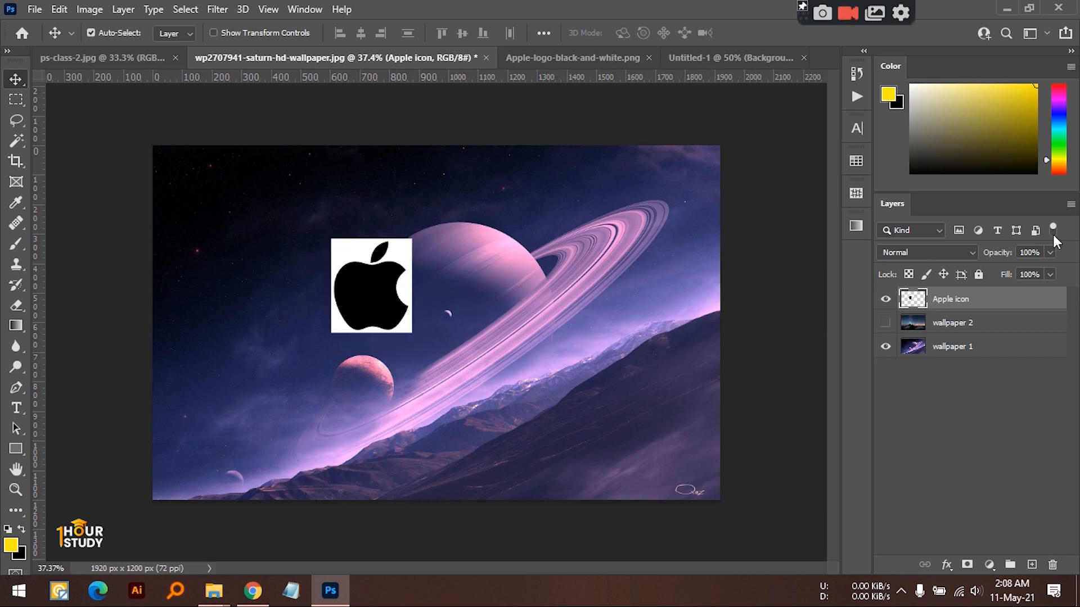
Step: Lower the Apple icon layer's opacity to 21%
{"action": "left_click", "coordinate": [1050, 254]}
{"action": "left_click_drag", "start_coordinate": [993, 269], "coordinate": [1033, 270]}
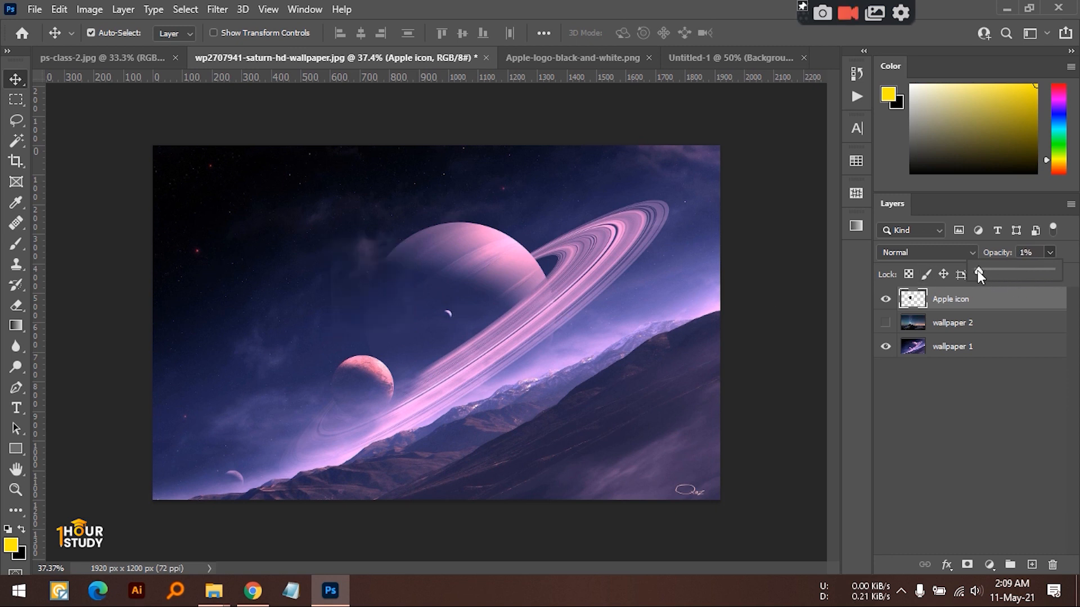
{"action": "left_click_drag", "start_coordinate": [983, 271], "coordinate": [990, 271]}
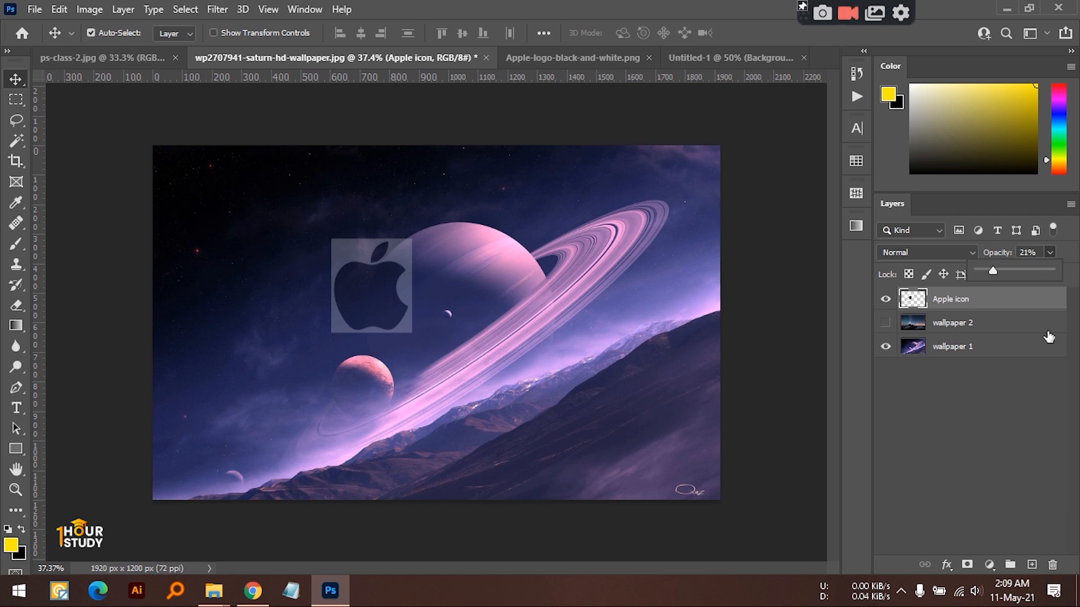
{"action": "left_click", "coordinate": [1031, 390]}
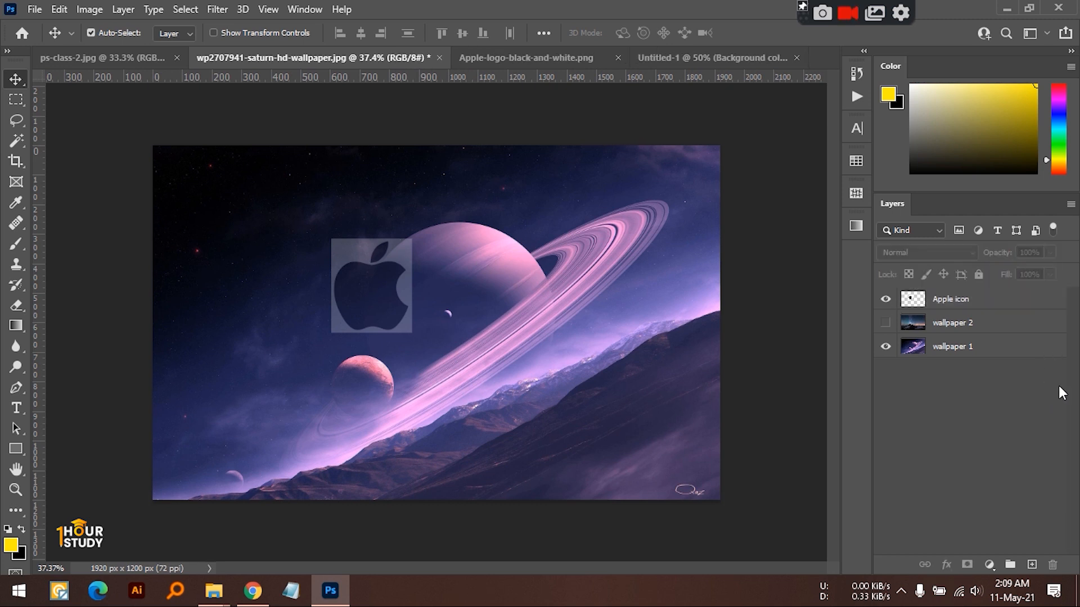
Step: Restore the Apple icon layer's opacity to 100%
{"action": "left_click", "coordinate": [973, 301]}
{"action": "left_click", "coordinate": [1046, 255]}
{"action": "left_click_drag", "start_coordinate": [1011, 270], "coordinate": [1068, 271]}
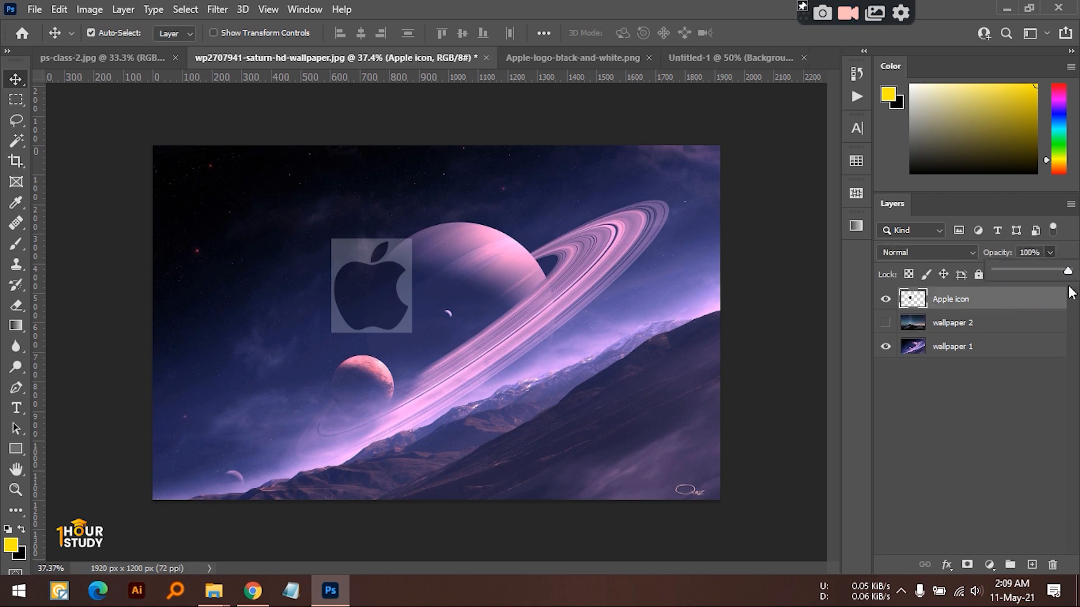
{"action": "left_click", "coordinate": [1070, 258]}
Step: Move the Apple icon slightly downwards on the wallpaper
{"action": "left_click_drag", "start_coordinate": [377, 277], "coordinate": [379, 286]}
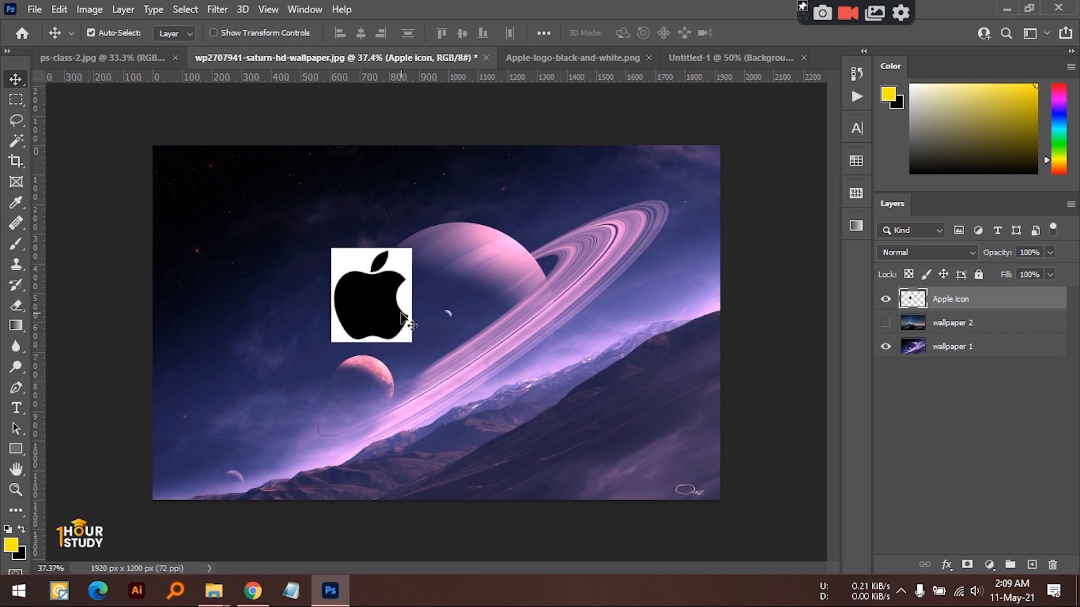
{"action": "left_click_drag", "start_coordinate": [388, 292], "coordinate": [501, 308]}
{"action": "left_click_drag", "start_coordinate": [654, 387], "coordinate": [545, 323]}
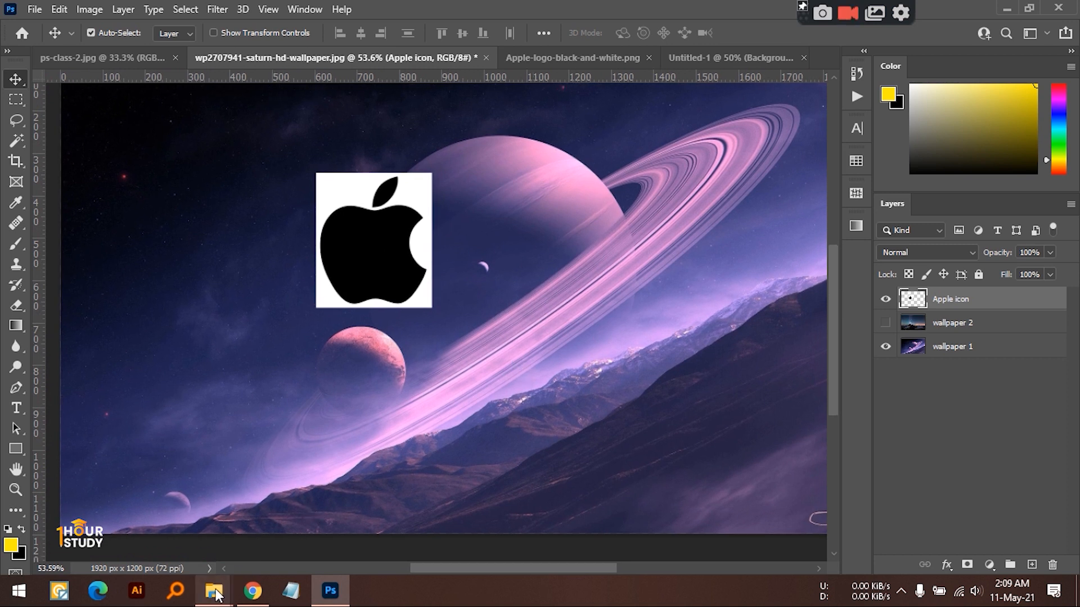
Step: Switch to File Explorer and go up from the Posters folder to the One Hour Study folder
{"action": "mouse_move", "coordinate": [217, 595]}
{"action": "left_click", "coordinate": [298, 523]}
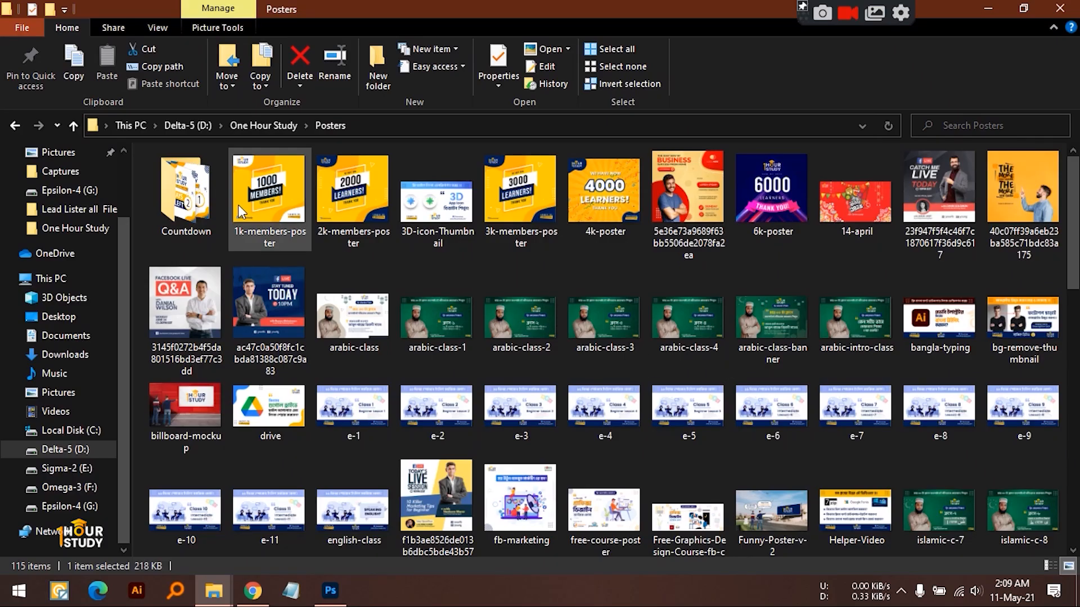
{"action": "left_click", "coordinate": [73, 126]}
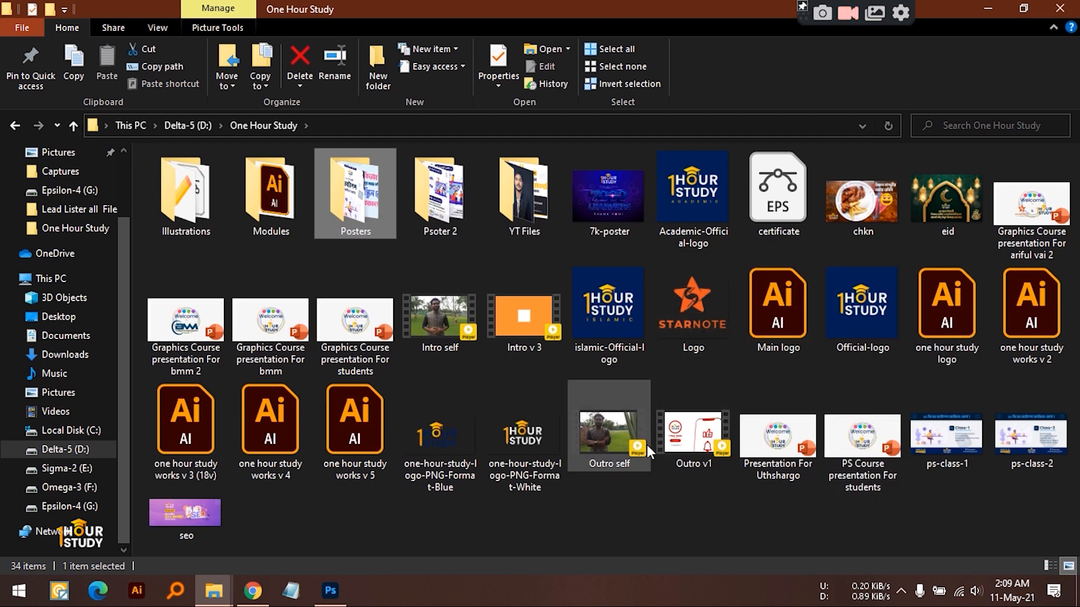
Step: Preview the image one-hour-study-logo-PNG-Format-White to examine its transparent background, and close the preview
{"action": "left_click", "coordinate": [514, 429]}
{"action": "double_click", "coordinate": [514, 430]}
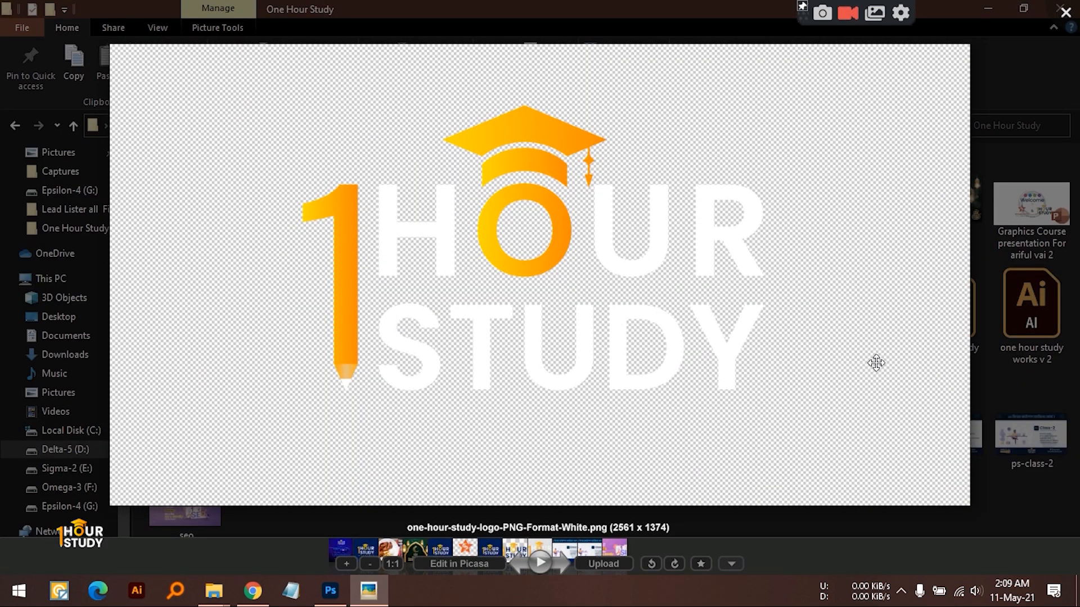
{"action": "scroll", "coordinate": [827, 344], "scroll_direction": "up", "scroll_amount": 3}
{"action": "scroll", "coordinate": [826, 344], "scroll_direction": "down", "scroll_amount": 3}
{"action": "scroll", "coordinate": [445, 171], "scroll_direction": "down", "scroll_amount": 1}
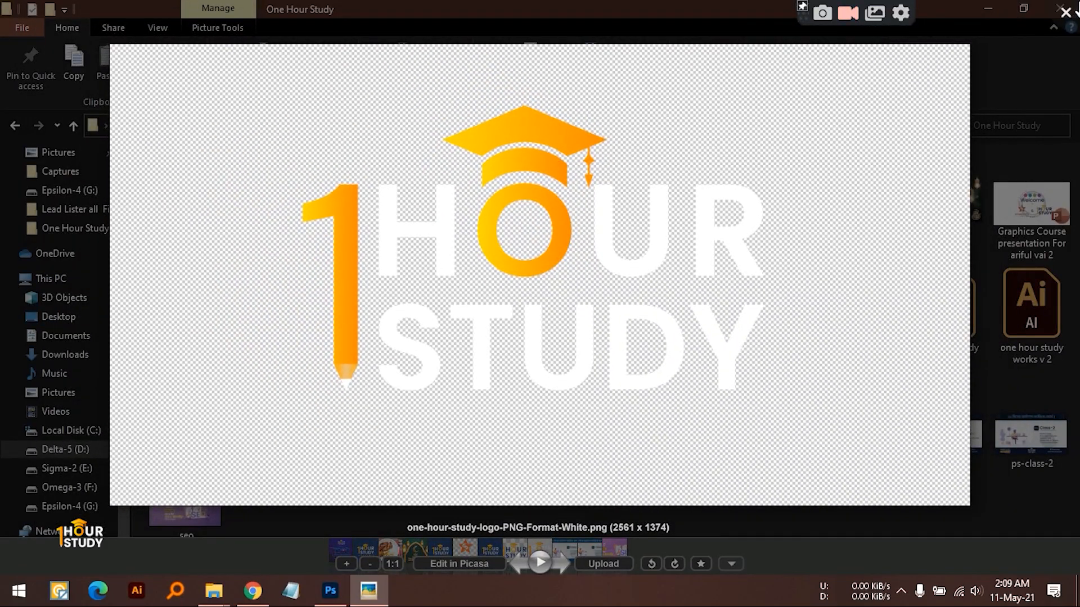
{"action": "key", "text": "Escape"}
Step: Place one-hour-study-logo-PNG-Format-White into the Saturn wallpaper document in Photoshop and scale it down to 15.35%
{"action": "left_click_drag", "start_coordinate": [541, 441], "coordinate": [516, 353]}
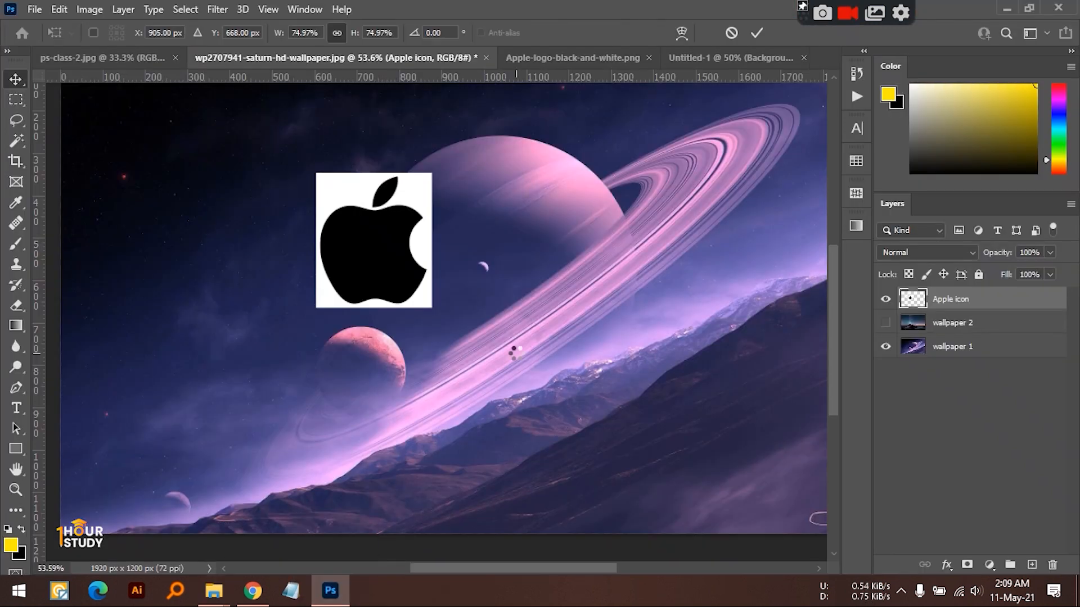
{"action": "left_click_drag", "start_coordinate": [673, 376], "coordinate": [623, 376]}
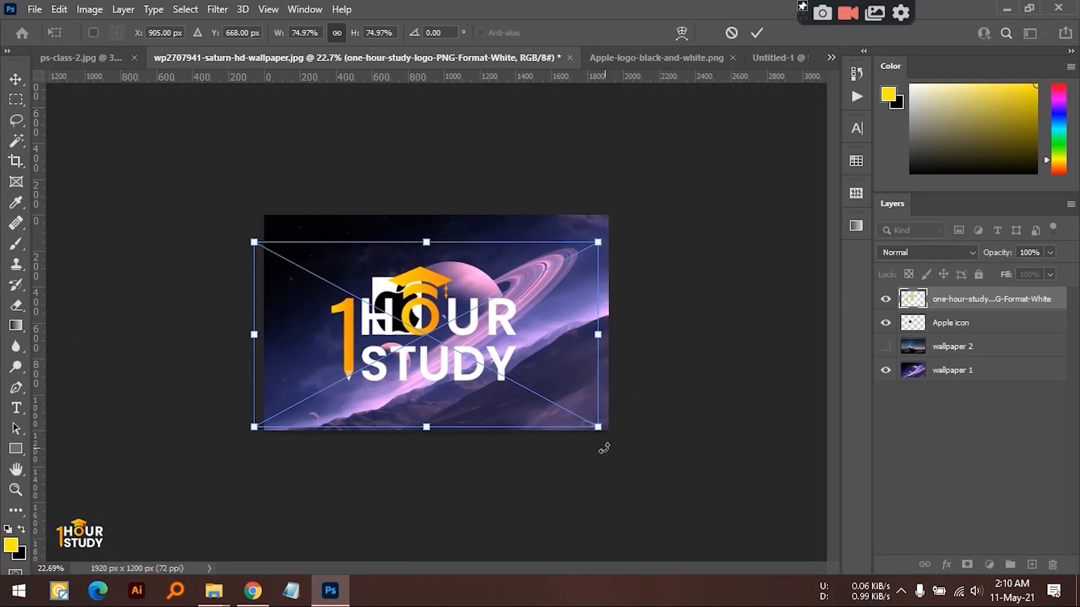
{"action": "left_click_drag", "start_coordinate": [600, 429], "coordinate": [585, 241]}
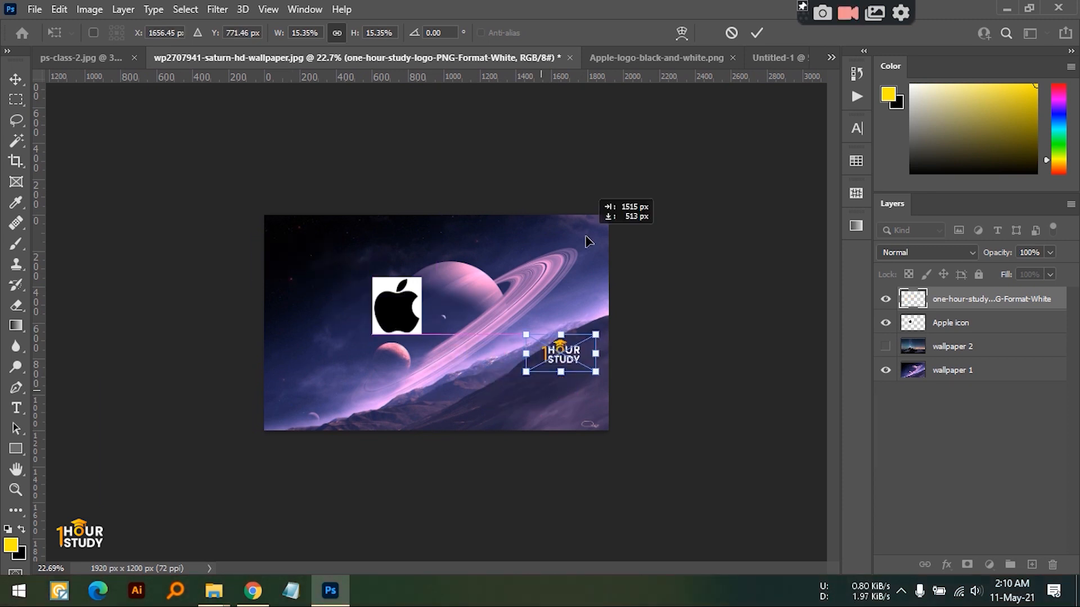
Step: Position the 1 Hour Study logo in the wallpaper's upper-right corner and commit the placement
{"action": "left_click_drag", "start_coordinate": [568, 337], "coordinate": [573, 324]}
{"action": "scroll", "coordinate": [639, 340], "scroll_direction": "up", "scroll_amount": 7}
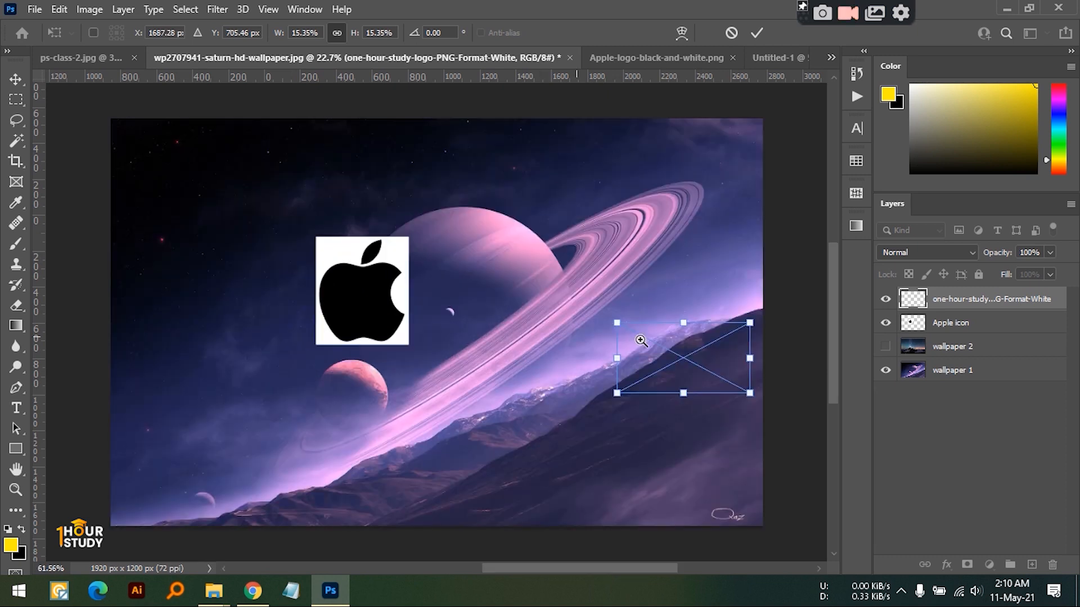
{"action": "scroll", "coordinate": [635, 345], "scroll_direction": "down", "scroll_amount": 4}
{"action": "key", "text": "Return"}
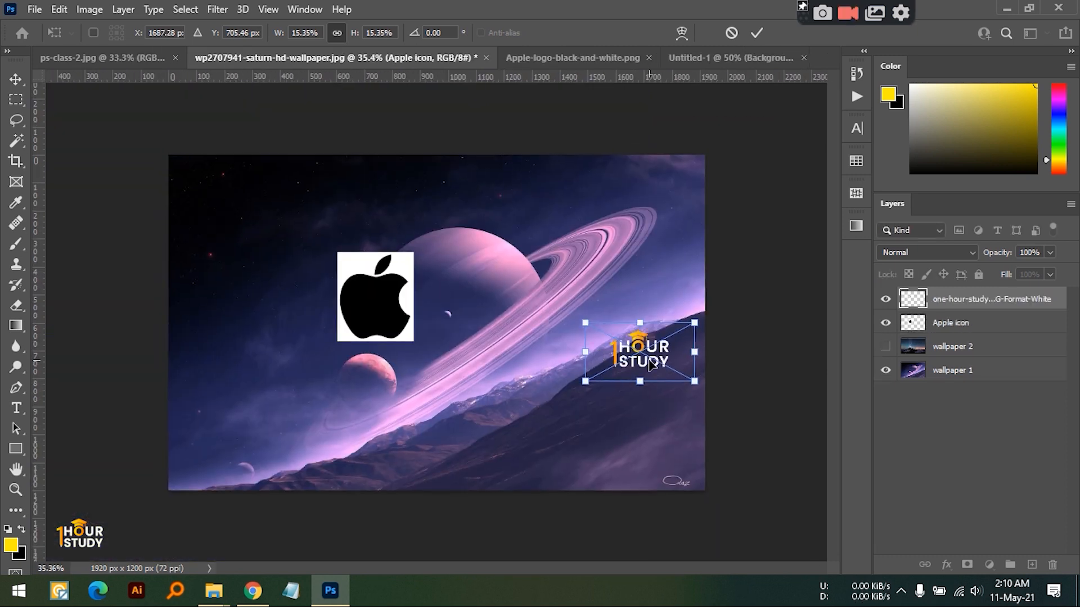
{"action": "left_click_drag", "start_coordinate": [657, 351], "coordinate": [674, 183]}
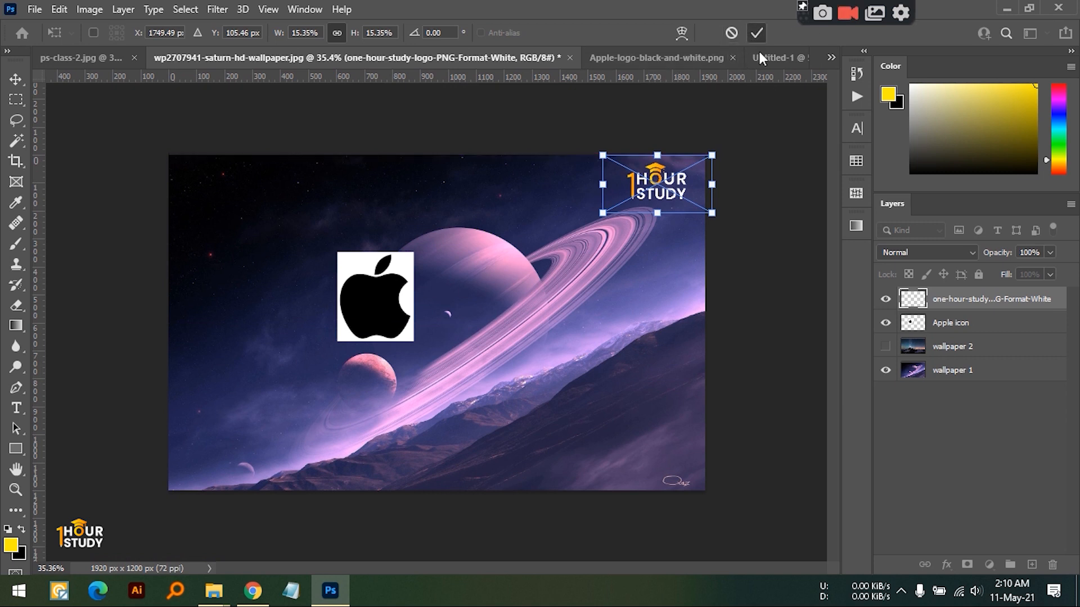
{"action": "left_click", "coordinate": [757, 34]}
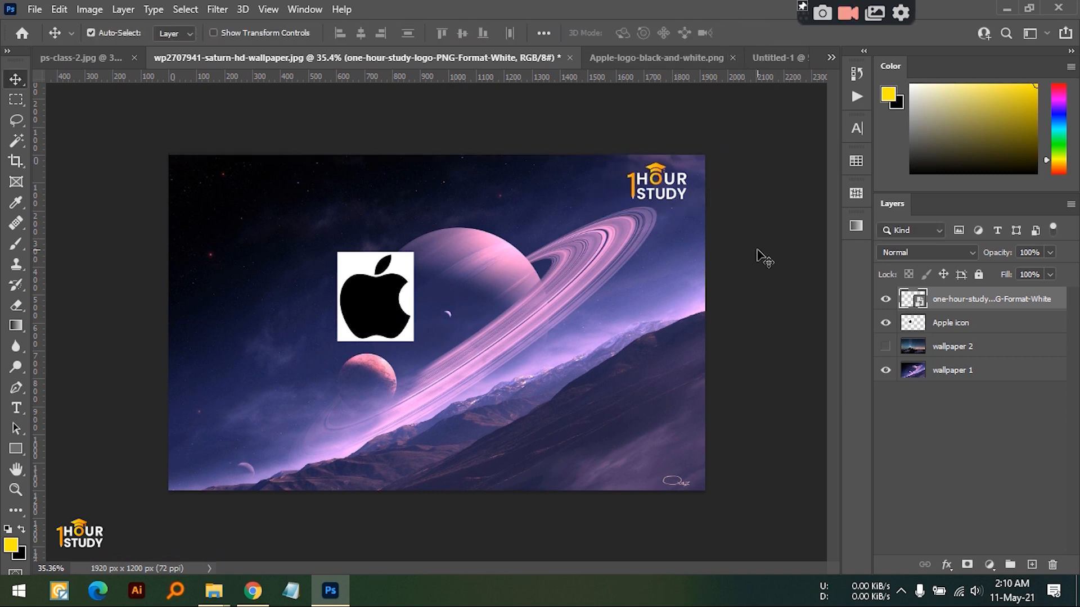
Step: Hide the 1 Hour Study logo layer in the Saturn wallpaper document and delete it
{"action": "left_click", "coordinate": [886, 301]}
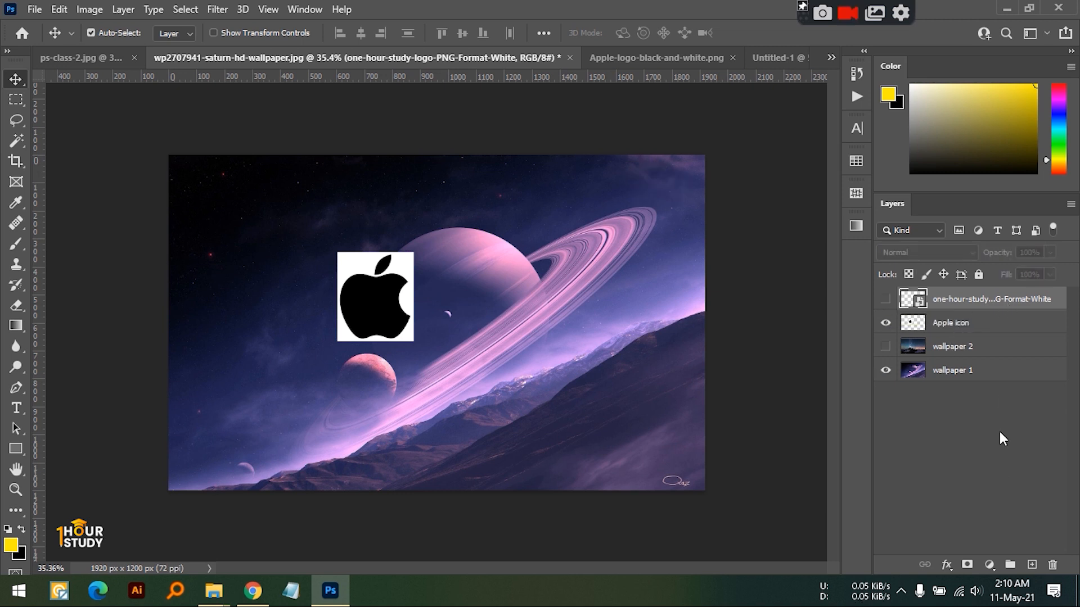
{"action": "left_click", "coordinate": [1052, 564]}
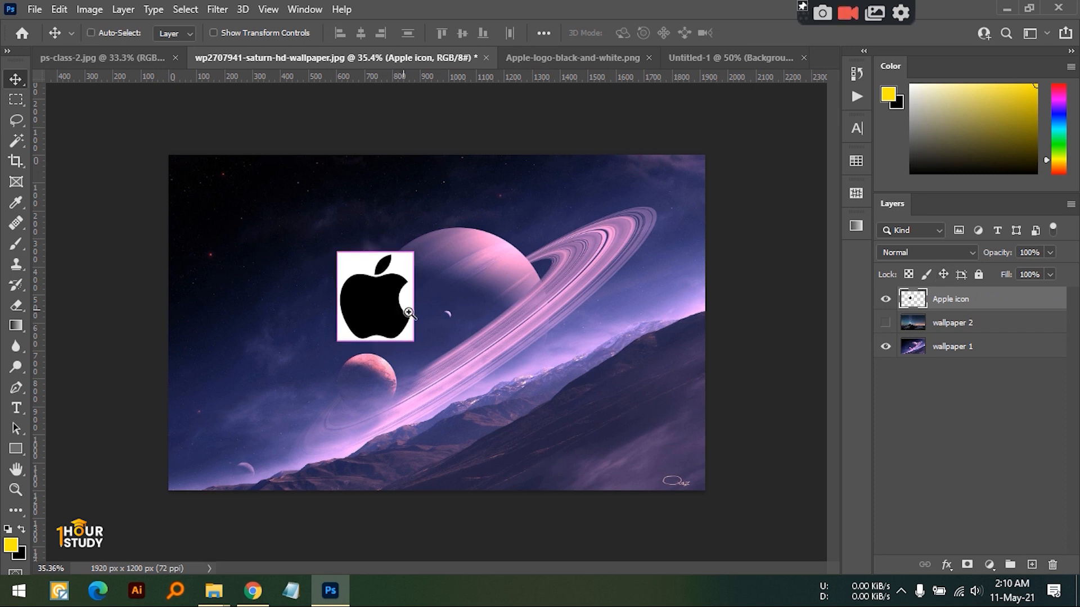
Step: Move the Apple icon over the planet and back into the dark sky beside it
{"action": "scroll", "coordinate": [419, 309], "scroll_direction": "up", "scroll_amount": 2}
{"action": "left_click_drag", "start_coordinate": [408, 291], "coordinate": [515, 283]}
{"action": "scroll", "coordinate": [495, 332], "scroll_direction": "down", "scroll_amount": 2}
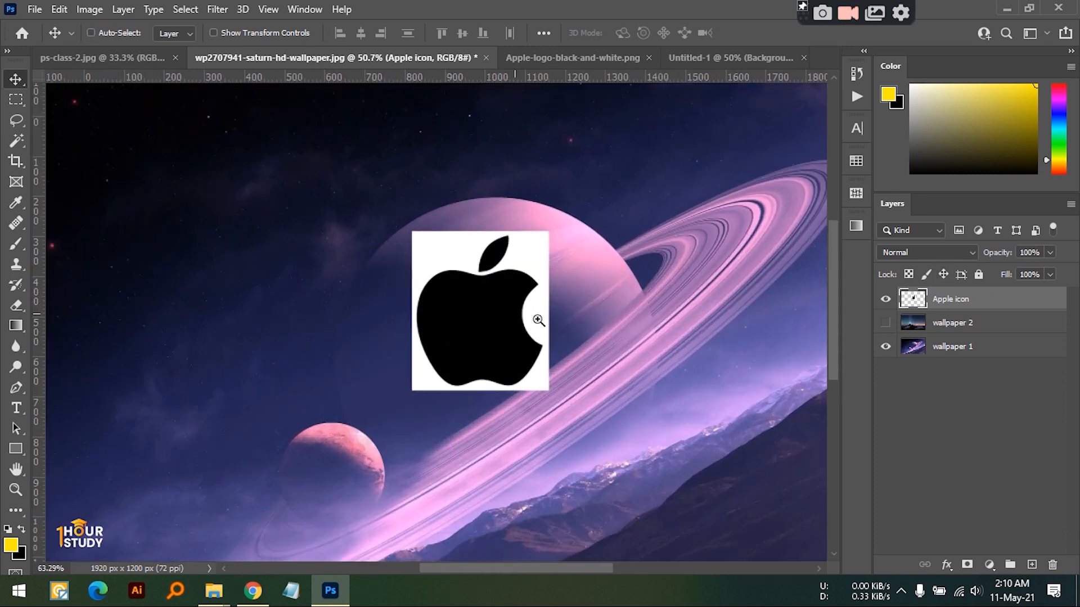
{"action": "left_click_drag", "start_coordinate": [467, 288], "coordinate": [381, 291]}
{"action": "scroll", "coordinate": [356, 263], "scroll_direction": "up", "scroll_amount": 2}
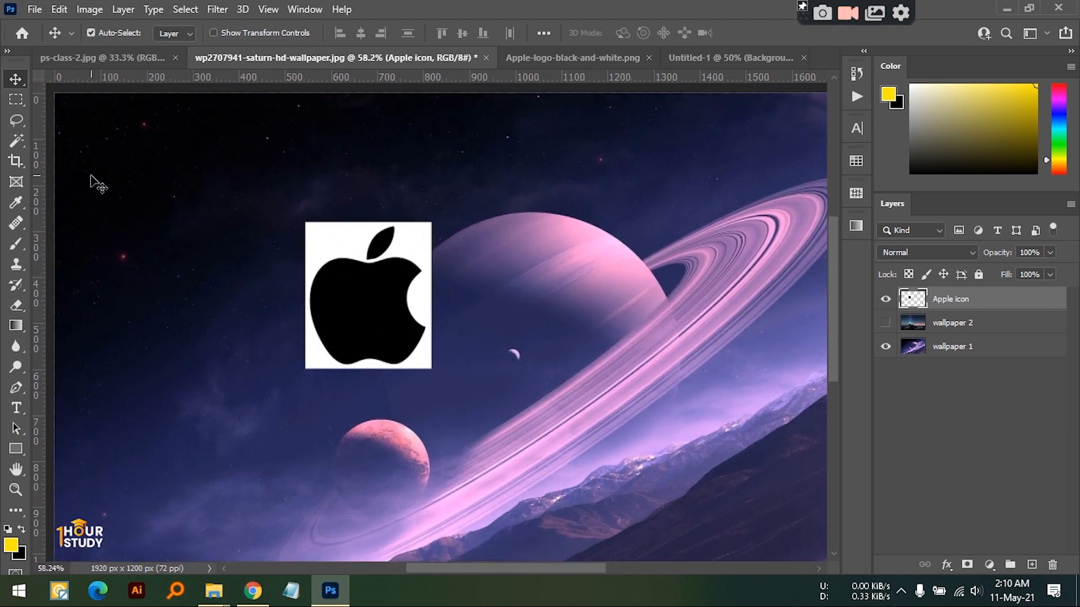
Step: Select the white background around the Apple icon with the Magic Wand, delete it and deselect
{"action": "left_click", "coordinate": [15, 142]}
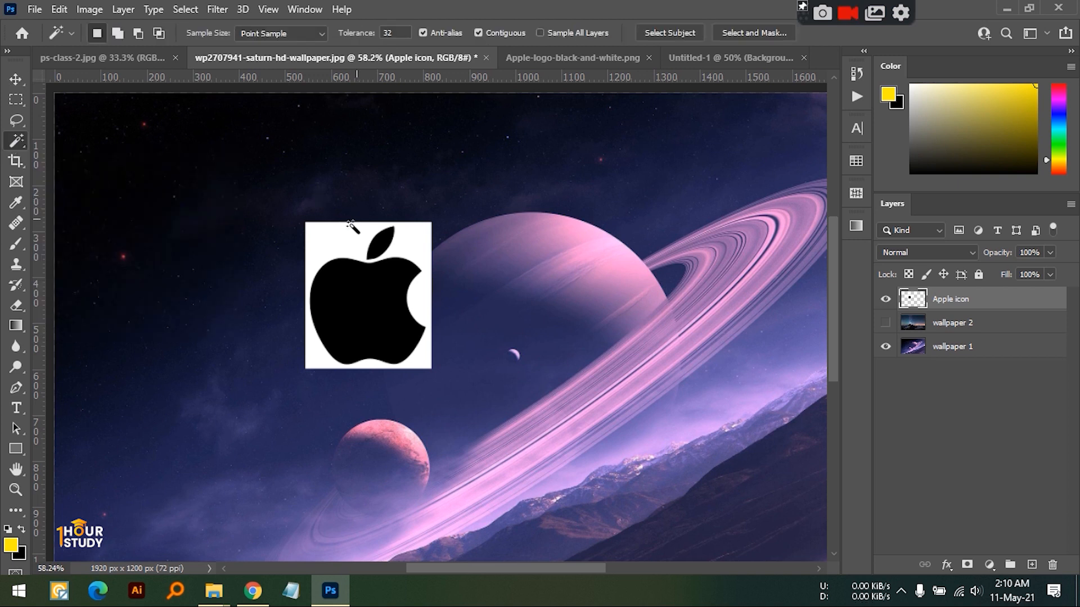
{"action": "left_click", "coordinate": [338, 241]}
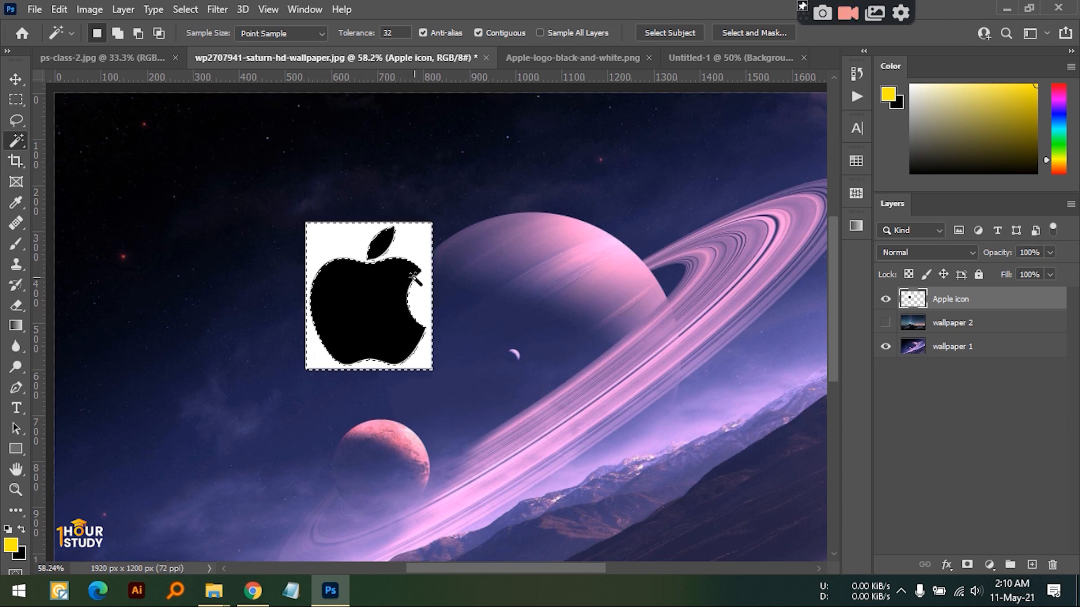
{"action": "key", "text": "Delete"}
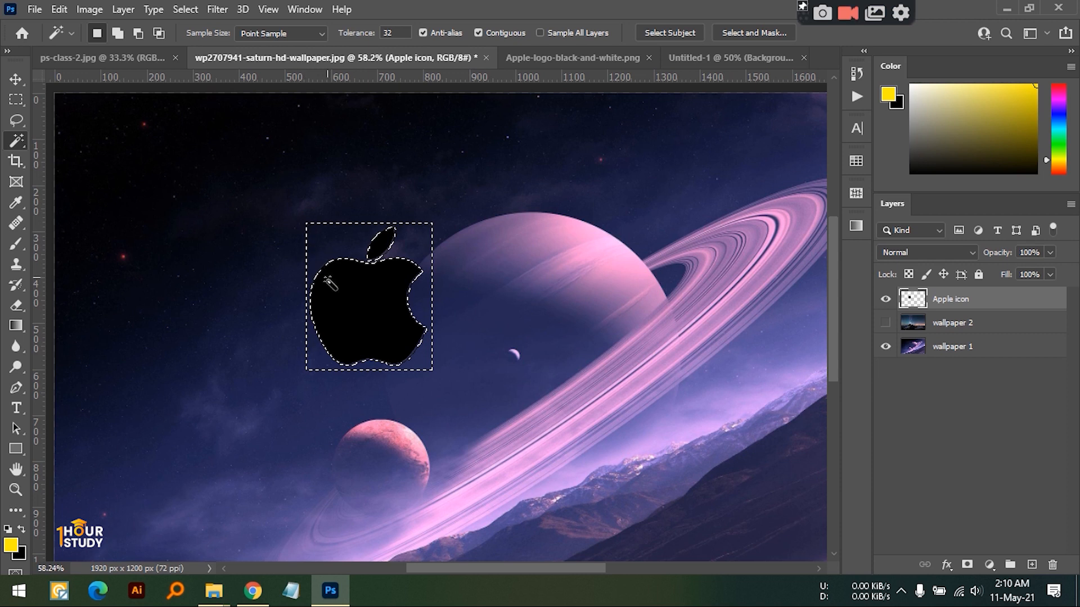
{"action": "key", "text": "ctrl+d"}
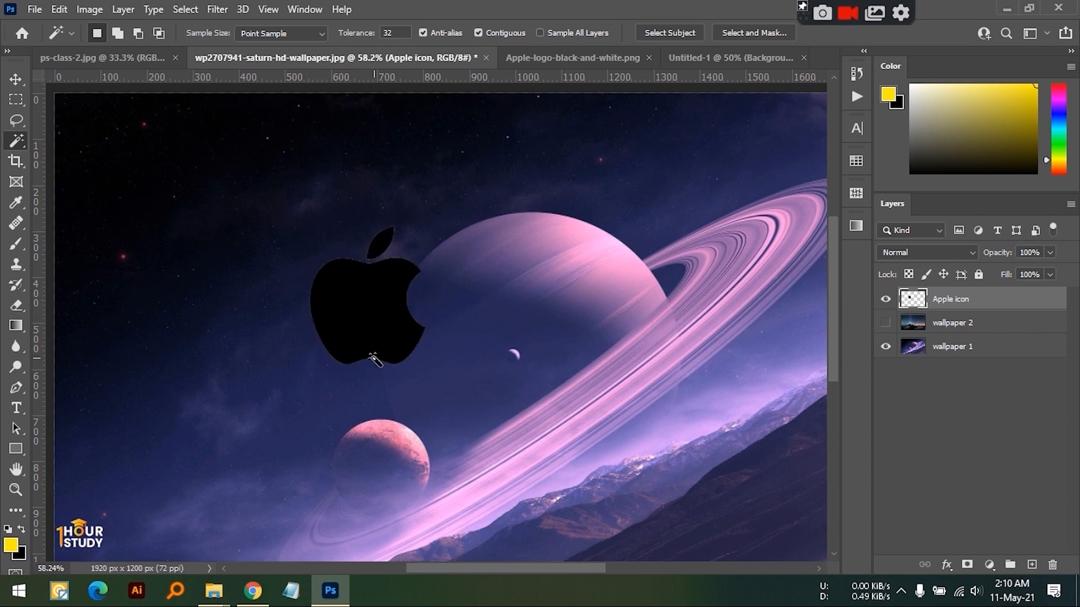
Step: Inspect the cut-out edges of the Apple icon up close and undo the removal of its white background
{"action": "scroll", "coordinate": [390, 304], "scroll_direction": "up", "scroll_amount": 1}
{"action": "left_click_drag", "start_coordinate": [371, 268], "coordinate": [489, 277]}
{"action": "left_click_drag", "start_coordinate": [560, 268], "coordinate": [552, 264]}
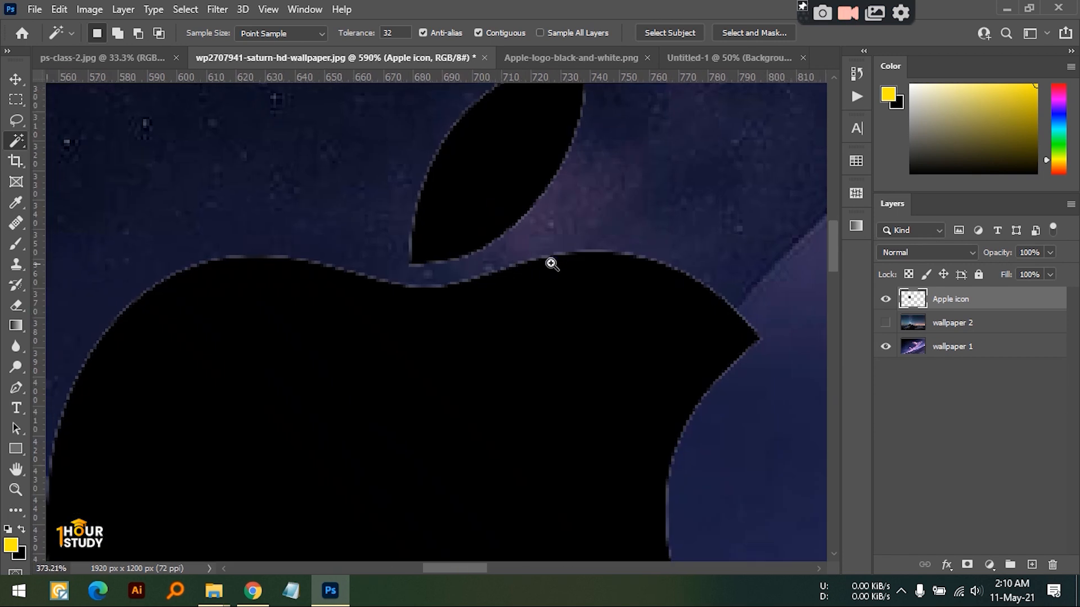
{"action": "left_click_drag", "start_coordinate": [578, 335], "coordinate": [553, 340]}
{"action": "key", "text": "ctrl+z"}
{"action": "key", "text": "ctrl+z"}
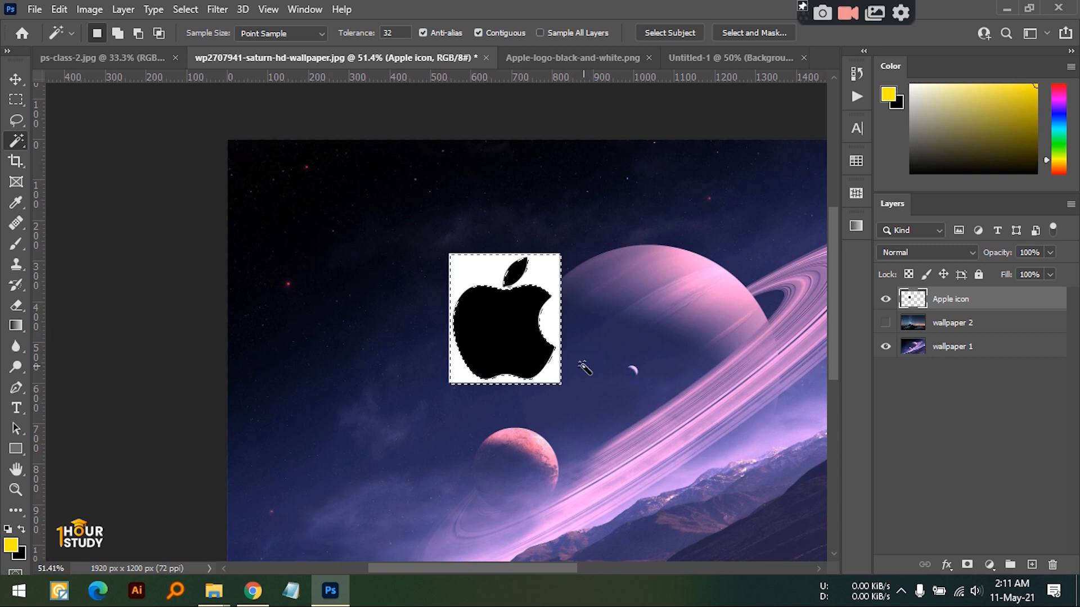
{"action": "key", "text": "ctrl+z"}
{"action": "left_click_drag", "start_coordinate": [650, 391], "coordinate": [611, 353]}
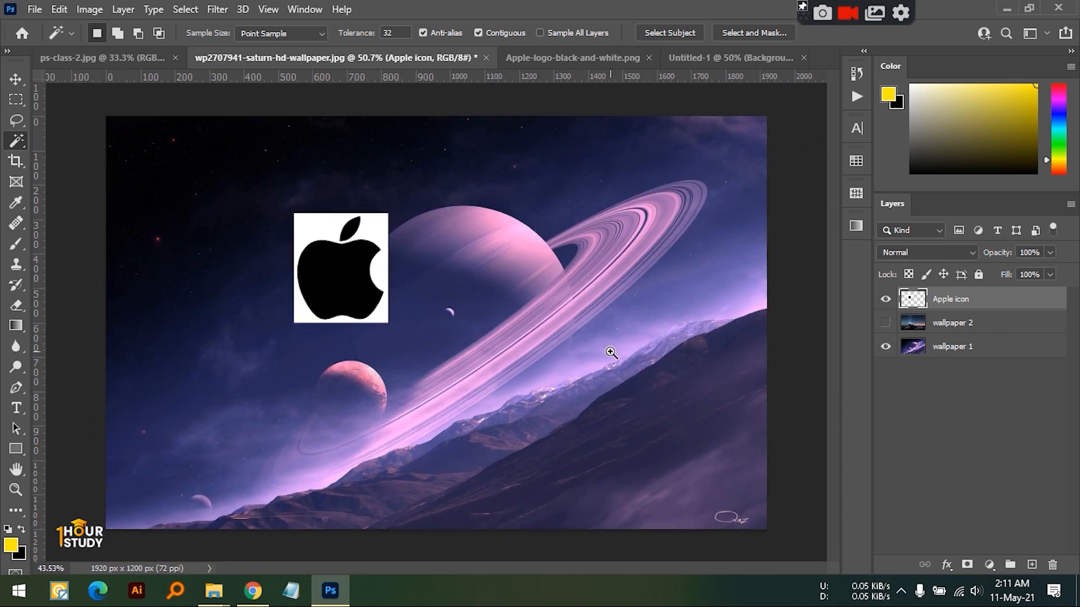
Step: Clear any selection and move the Apple icon with the Move tool onto the mountain slope
{"action": "left_click", "coordinate": [365, 291]}
{"action": "key", "text": "ctrl+d"}
{"action": "left_click", "coordinate": [16, 79]}
{"action": "left_click_drag", "start_coordinate": [360, 284], "coordinate": [666, 389]}
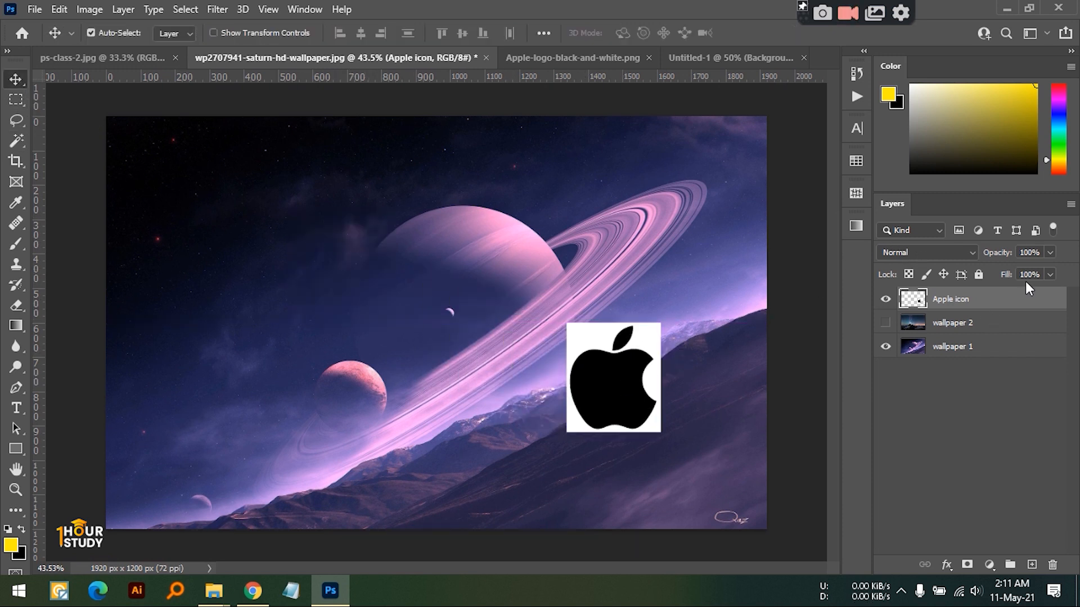
{"action": "left_click_drag", "start_coordinate": [664, 388], "coordinate": [673, 403]}
Step: Set the Apple icon layer's blend mode to Darken and move the icon around over the mountains
{"action": "left_click", "coordinate": [962, 256]}
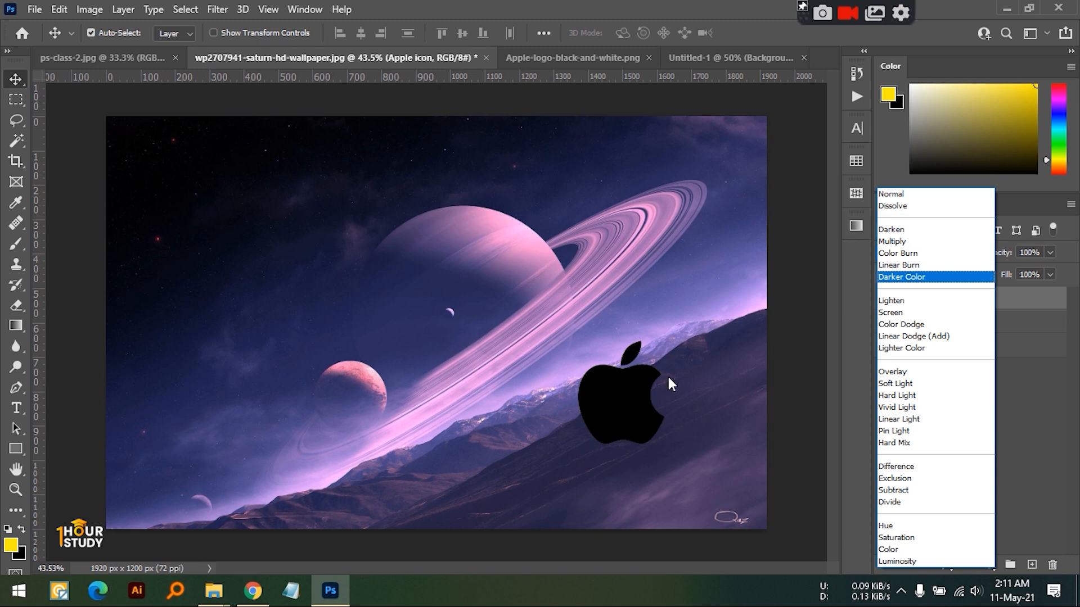
{"action": "left_click", "coordinate": [902, 230]}
{"action": "left_click_drag", "start_coordinate": [619, 420], "coordinate": [629, 441]}
{"action": "left_click_drag", "start_coordinate": [673, 403], "coordinate": [845, 417]}
{"action": "left_click_drag", "start_coordinate": [598, 229], "coordinate": [432, 262]}
{"action": "left_click_drag", "start_coordinate": [598, 388], "coordinate": [553, 406]}
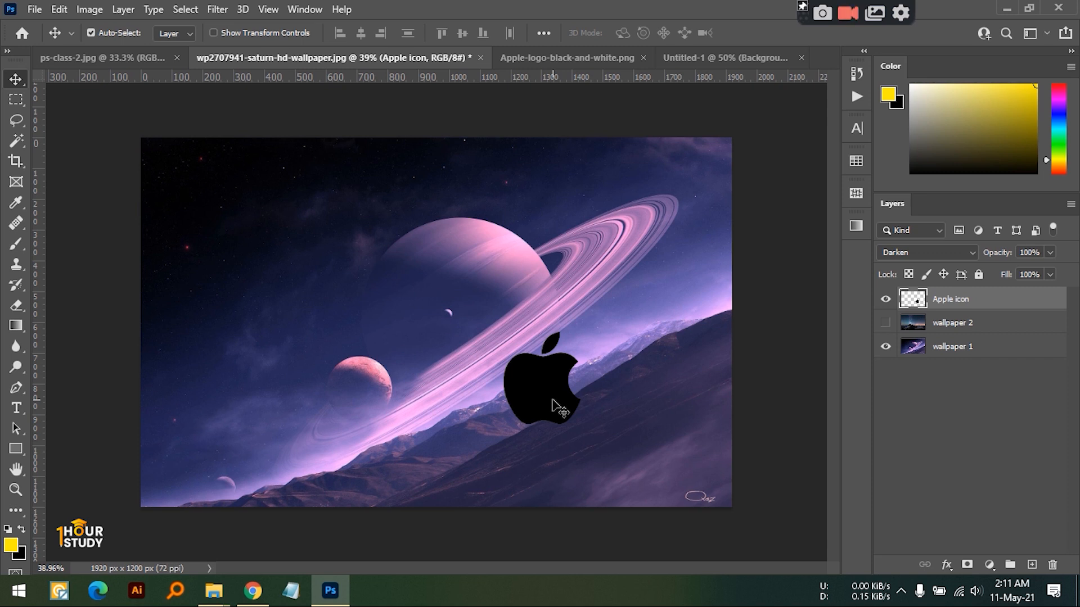
Step: Try filling the Apple icon layer with a white foreground color and undo the fill
{"action": "left_click_drag", "start_coordinate": [952, 129], "coordinate": [905, 88]}
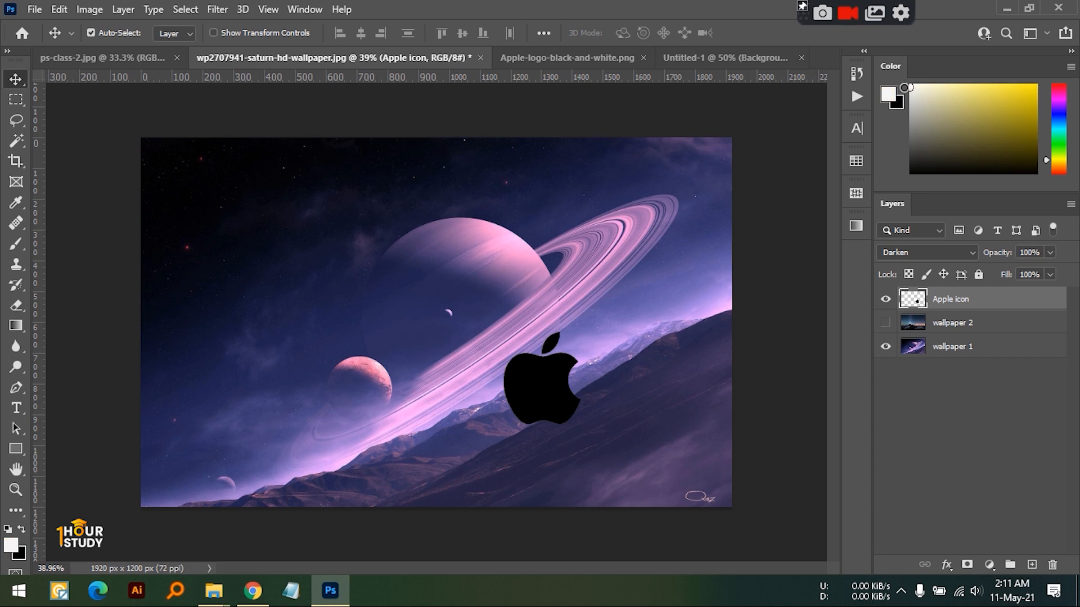
{"action": "key", "text": "alt+BackSpace"}
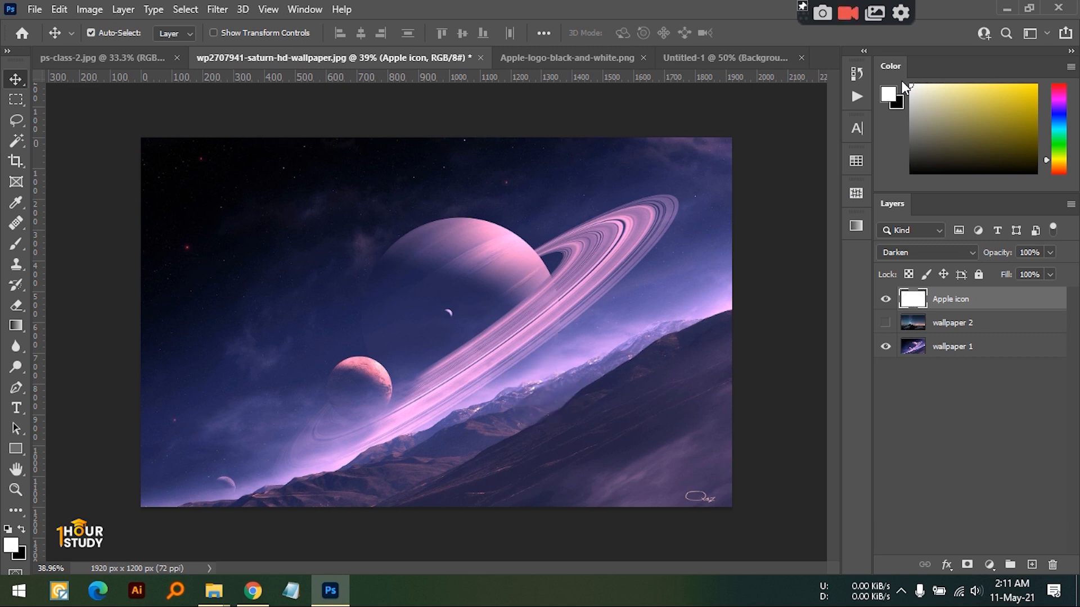
{"action": "key", "text": "ctrl+z"}
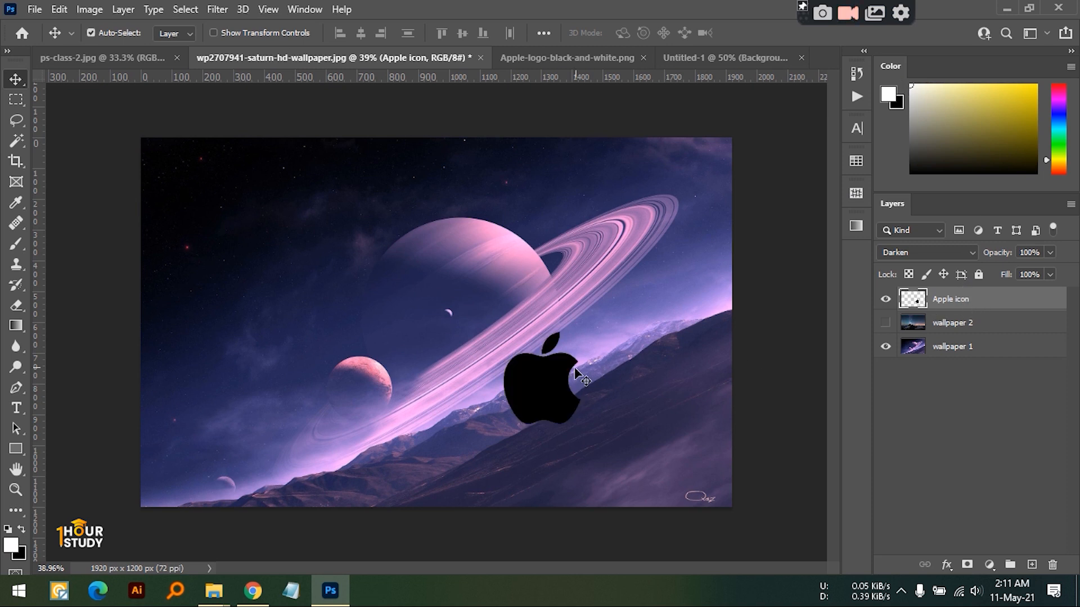
Step: Add an Invert adjustment layer above Layer 0 in Apple-logo-black-and-white.png and close the adjustment's properties
{"action": "left_click", "coordinate": [590, 56]}
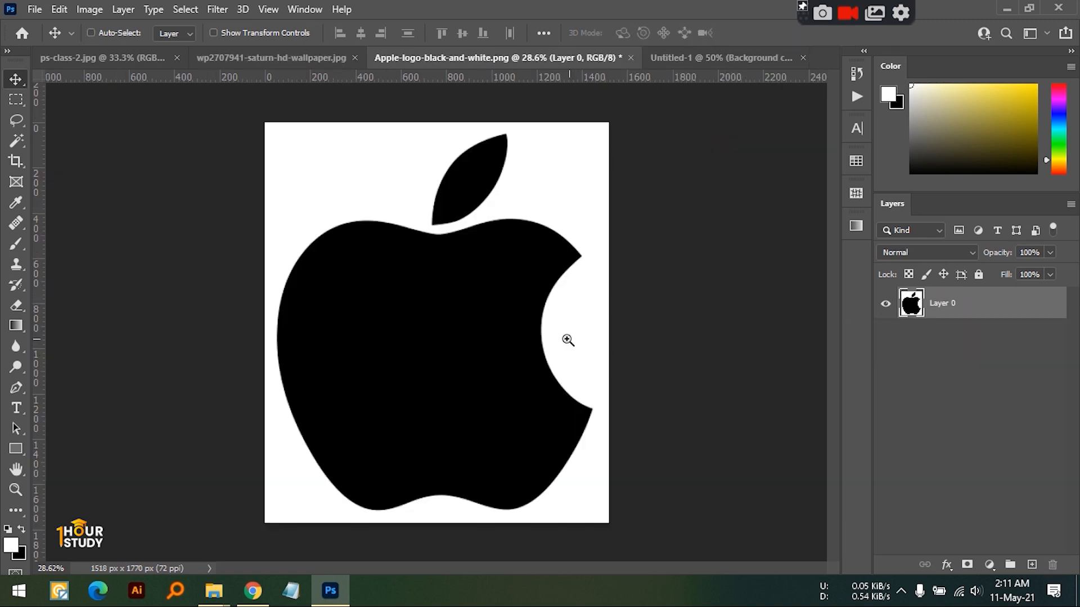
{"action": "scroll", "coordinate": [568, 340], "scroll_direction": "down", "scroll_amount": 1}
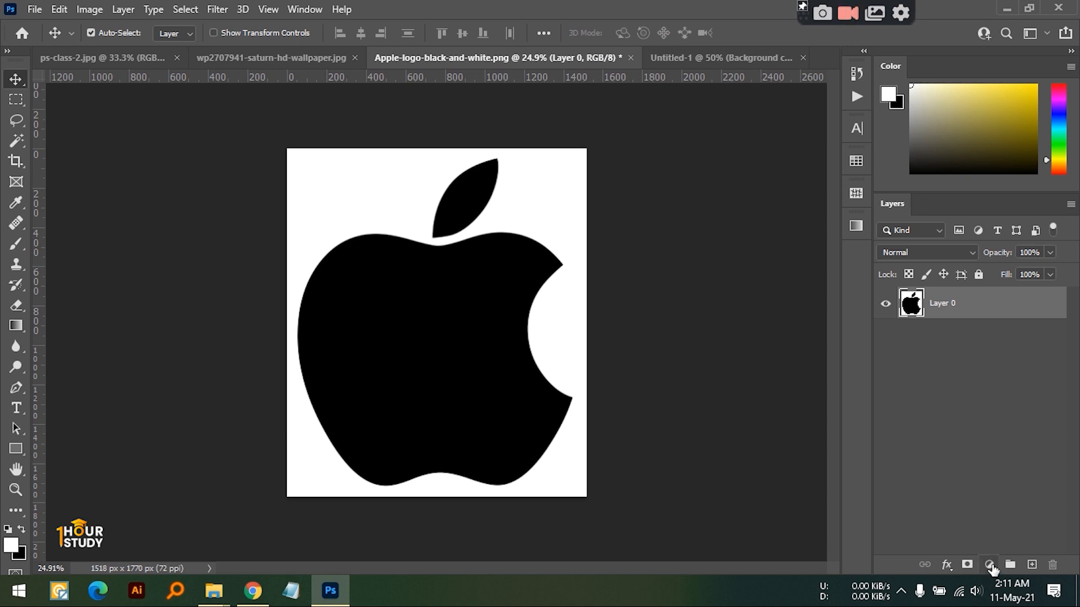
{"action": "left_click", "coordinate": [990, 565]}
{"action": "left_click", "coordinate": [1001, 507]}
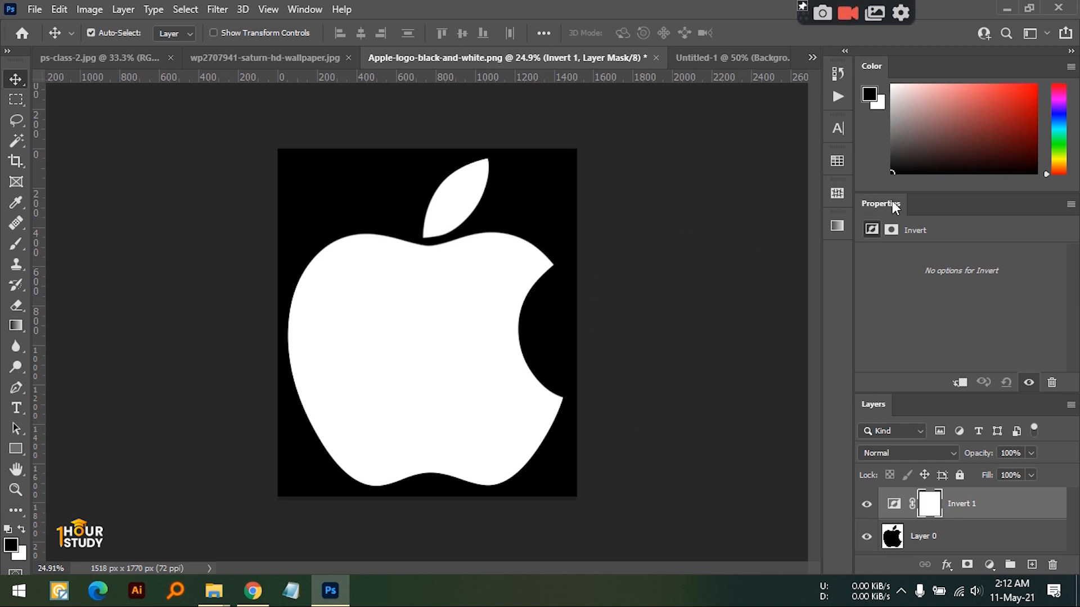
{"action": "right_click", "coordinate": [900, 207]}
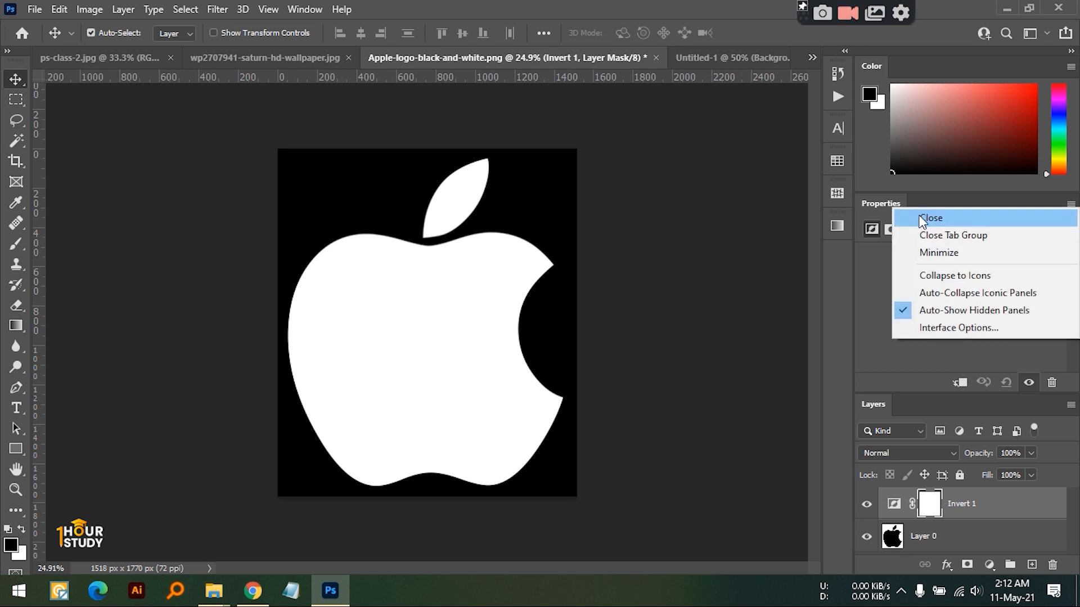
{"action": "left_click", "coordinate": [920, 215]}
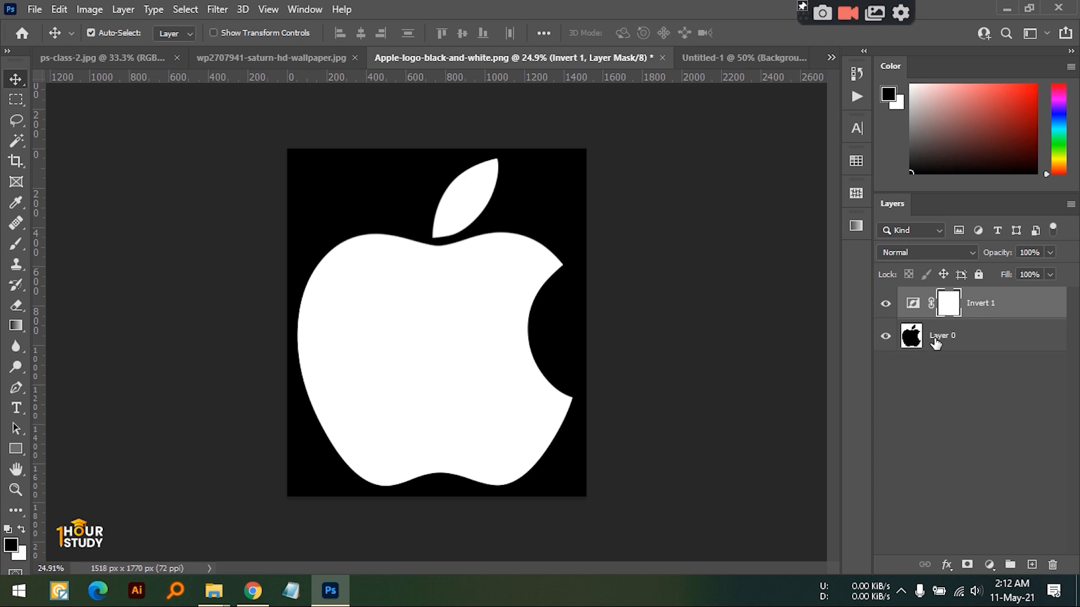
Step: Select both Layer 0 and the Invert adjustment layer and merge them into one layer
{"action": "left_click", "coordinate": [1005, 362]}
{"action": "left_click", "coordinate": [993, 340]}
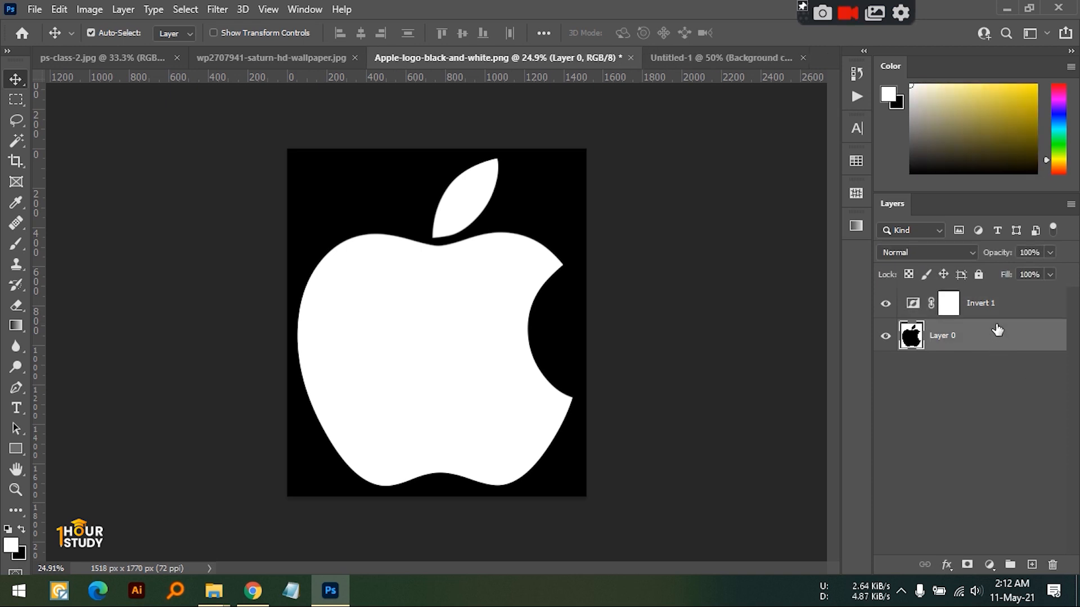
{"action": "left_click", "coordinate": [993, 313], "text": "ctrl"}
{"action": "right_click", "coordinate": [990, 313]}
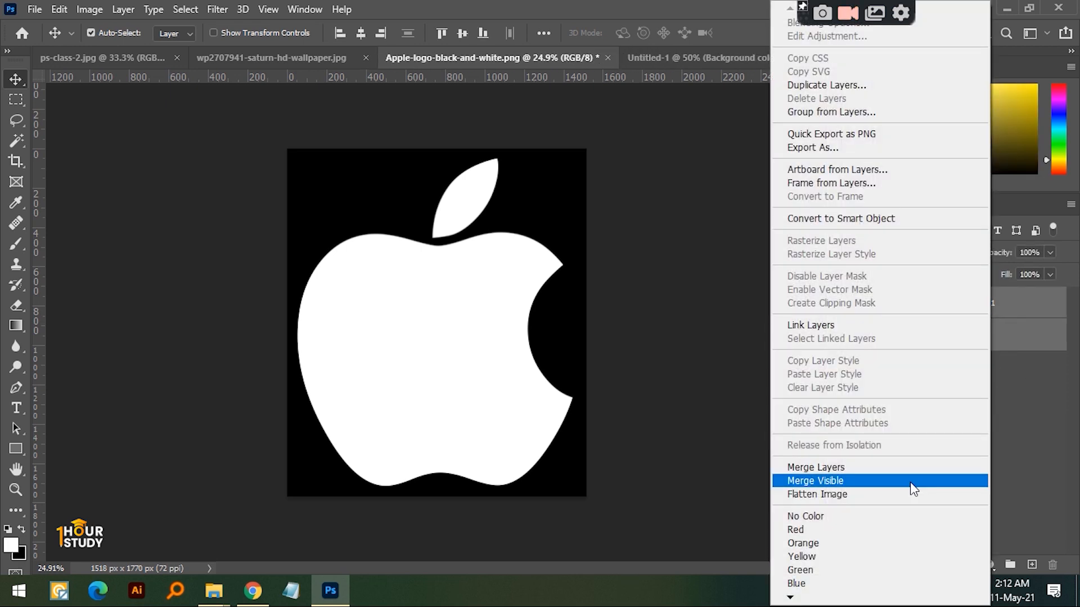
{"action": "left_click", "coordinate": [867, 473]}
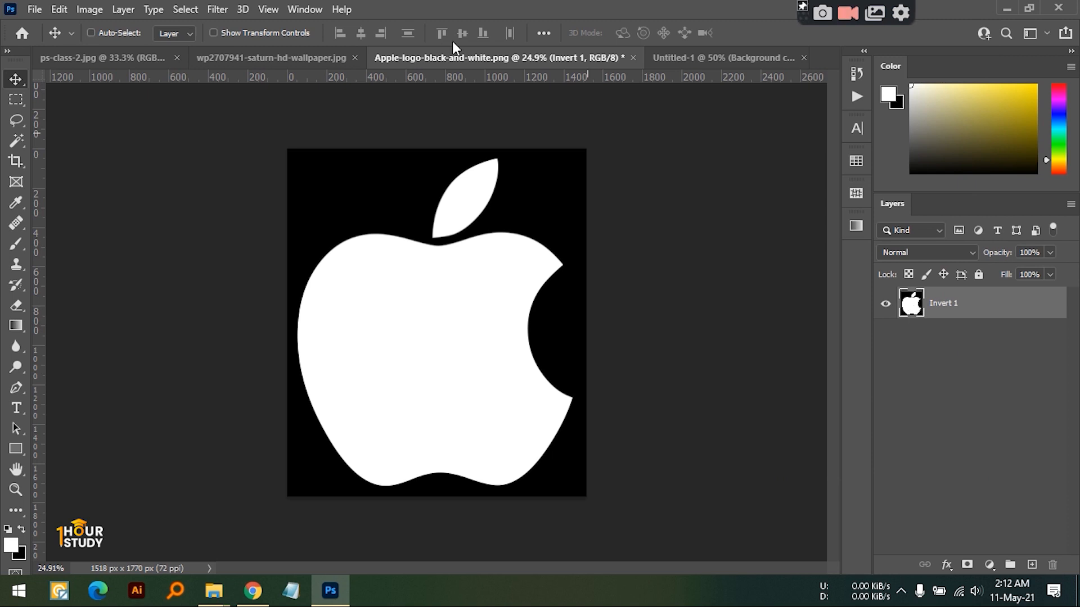
Step: Bring the inverted Apple logo into the Saturn wallpaper document with the Apple icon layer hidden, and scale it to 18.92% over the mountain slope
{"action": "left_click", "coordinate": [285, 56]}
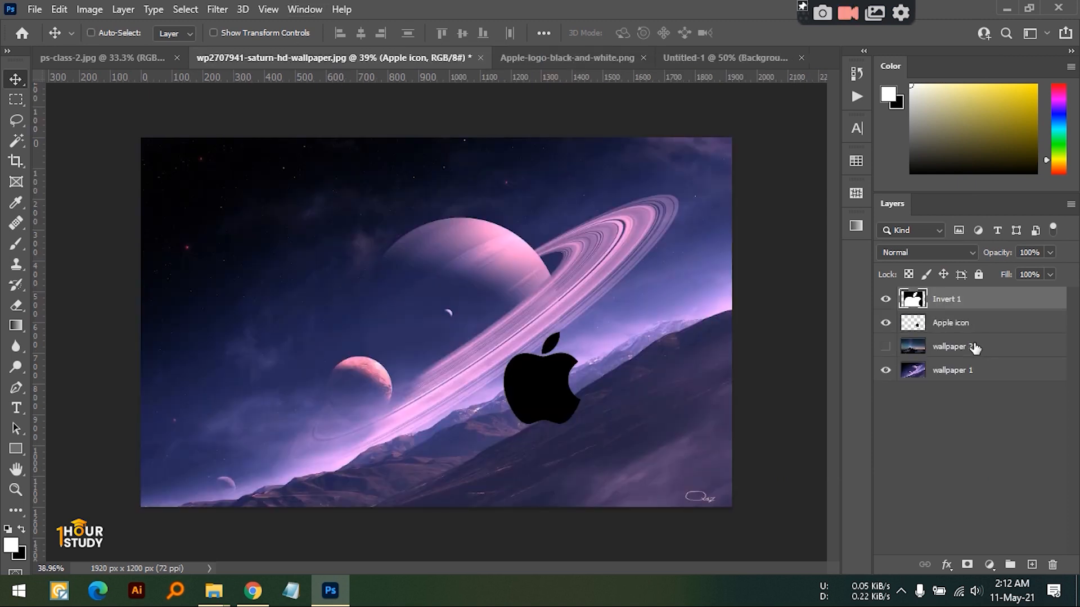
{"action": "key", "text": "ctrl+t"}
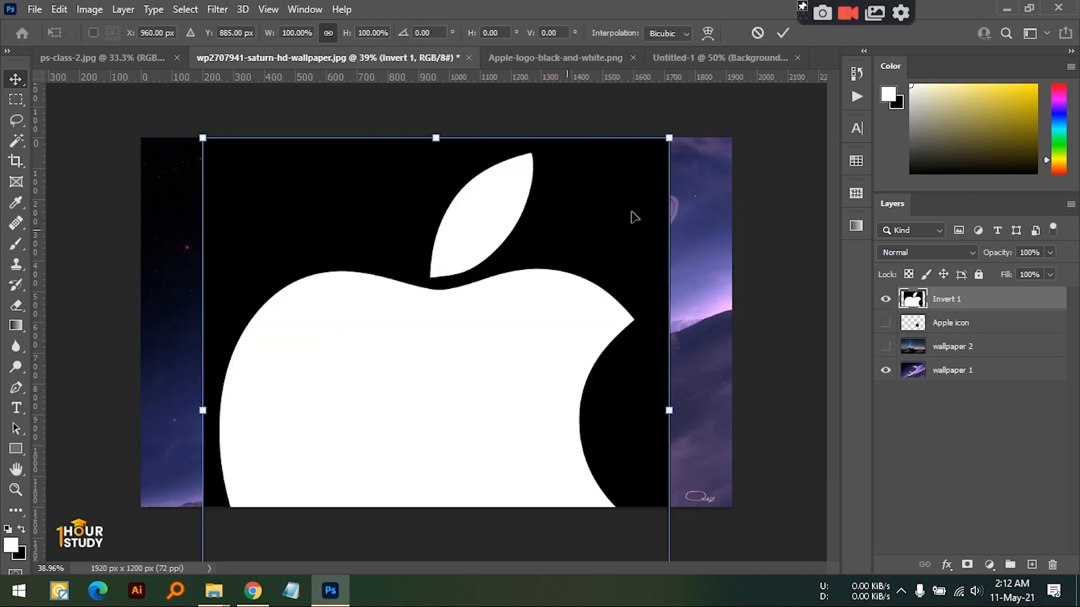
{"action": "left_click_drag", "start_coordinate": [669, 139], "coordinate": [423, 425]}
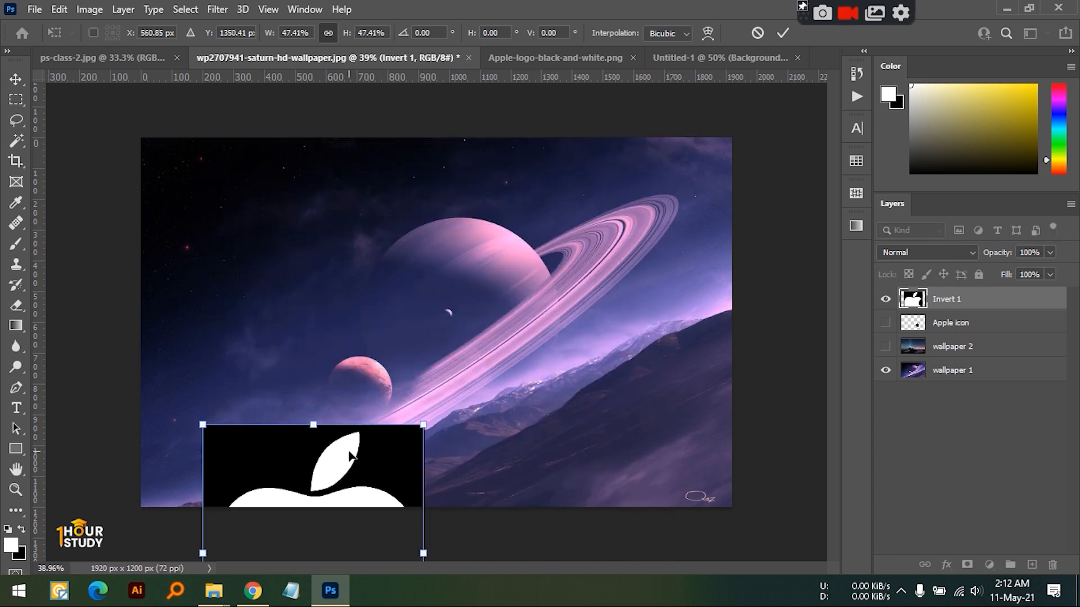
{"action": "left_click_drag", "start_coordinate": [349, 452], "coordinate": [421, 275]}
{"action": "left_click_drag", "start_coordinate": [499, 510], "coordinate": [362, 354]}
{"action": "left_click_drag", "start_coordinate": [341, 310], "coordinate": [689, 440]}
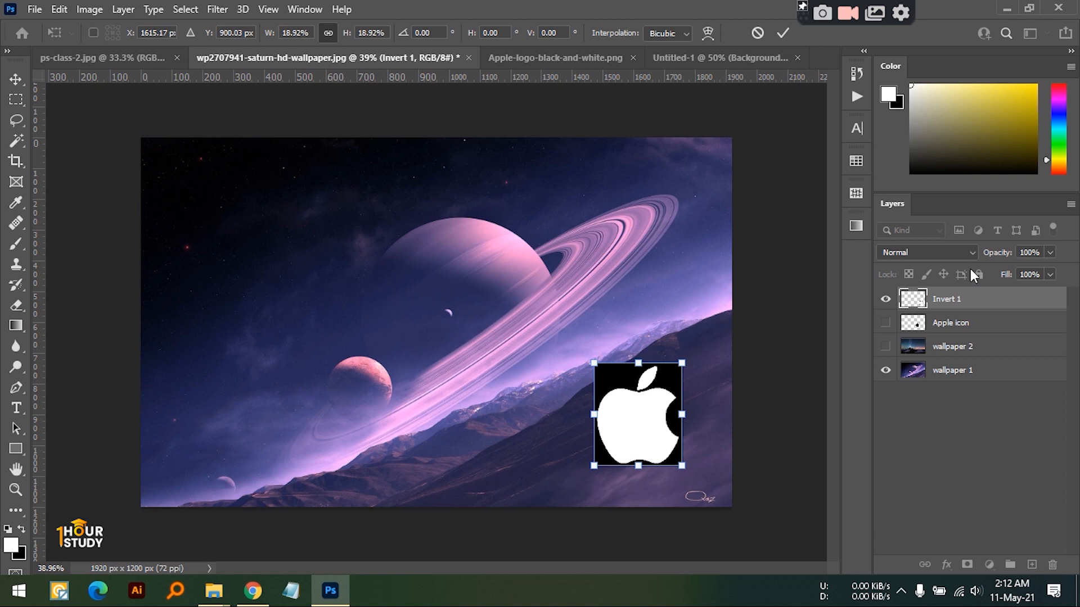
Step: Commit the inverted Apple logo's transform, set its layer's blend mode to Lighten and reposition it on the mountain slope
{"action": "left_click", "coordinate": [967, 255]}
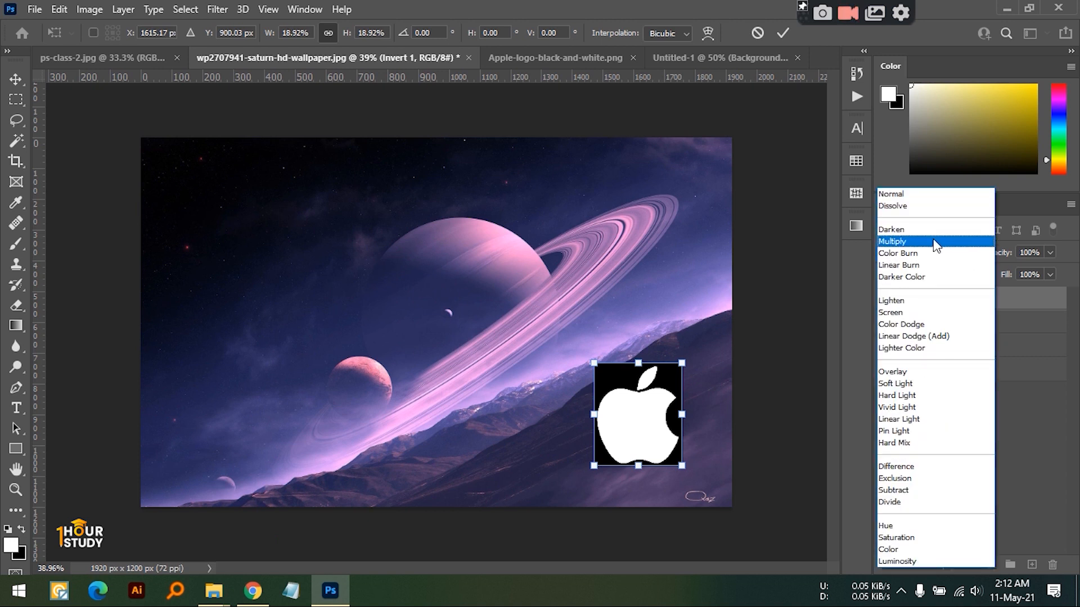
{"action": "left_click", "coordinate": [1028, 451]}
{"action": "left_click_drag", "start_coordinate": [659, 429], "coordinate": [668, 401]}
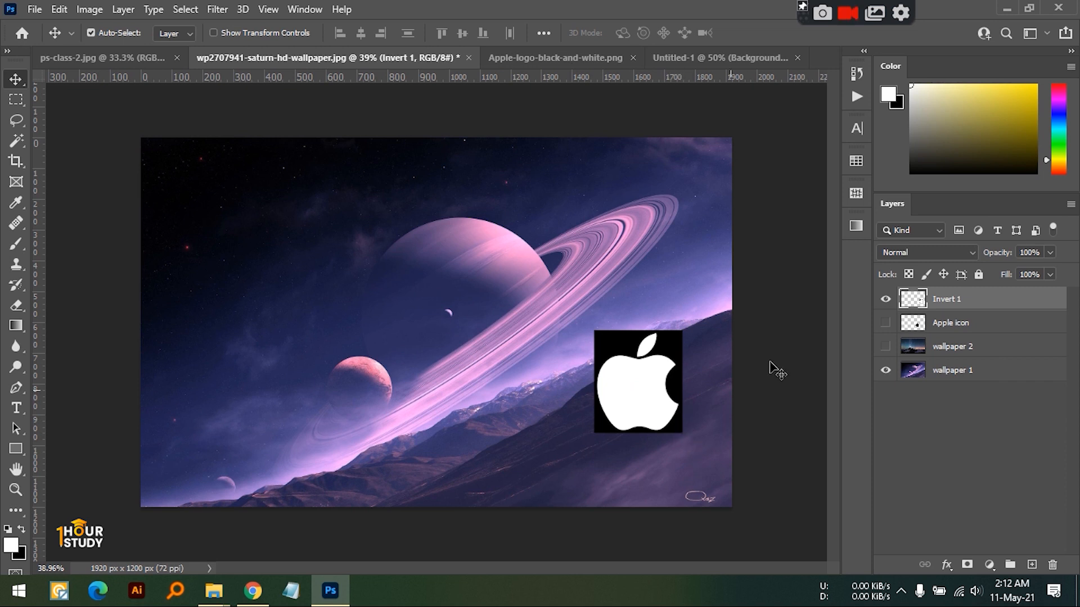
{"action": "left_click", "coordinate": [943, 253]}
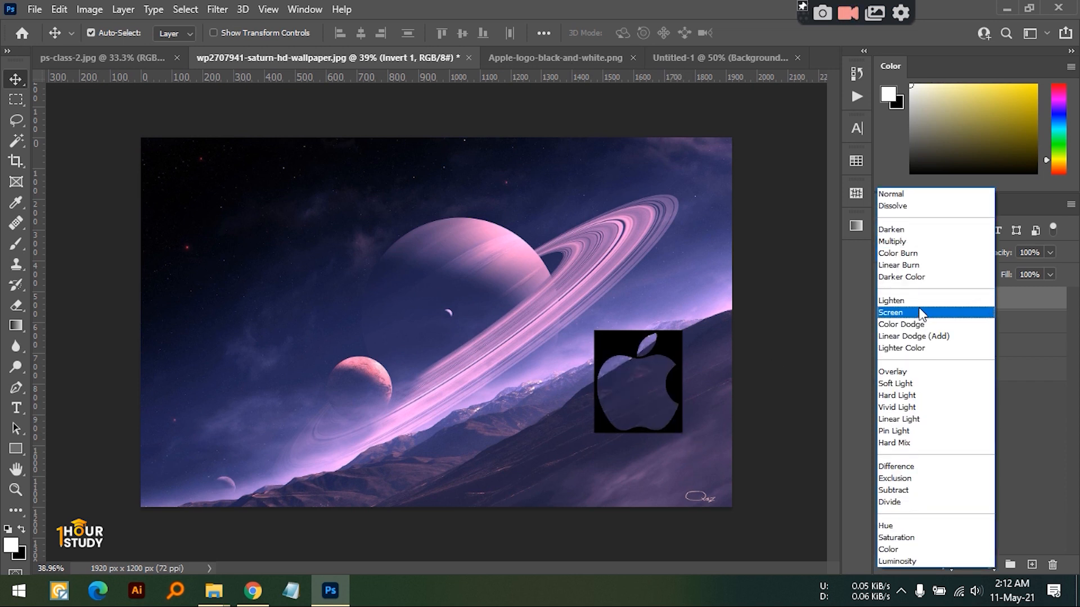
{"action": "left_click", "coordinate": [920, 304]}
{"action": "left_click_drag", "start_coordinate": [651, 395], "coordinate": [659, 419]}
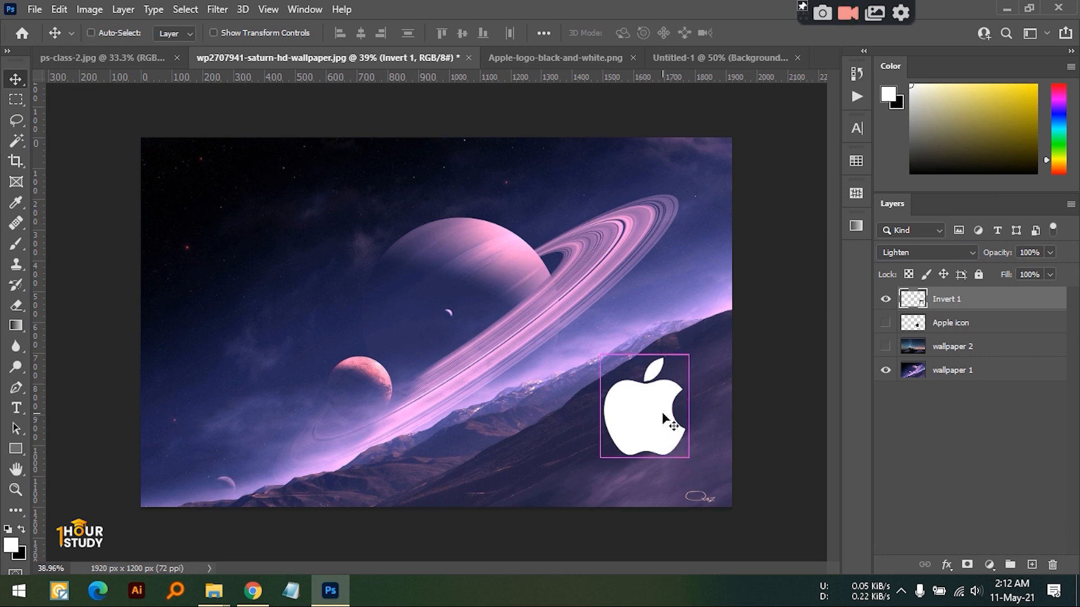
Step: Scale the white Apple logo down to 58.88% and move it into the dark sky beside the planet
{"action": "key", "text": "ctrl+t"}
{"action": "left_click_drag", "start_coordinate": [604, 359], "coordinate": [637, 397]}
{"action": "left_click_drag", "start_coordinate": [639, 441], "coordinate": [192, 203]}
{"action": "left_click", "coordinate": [781, 35]}
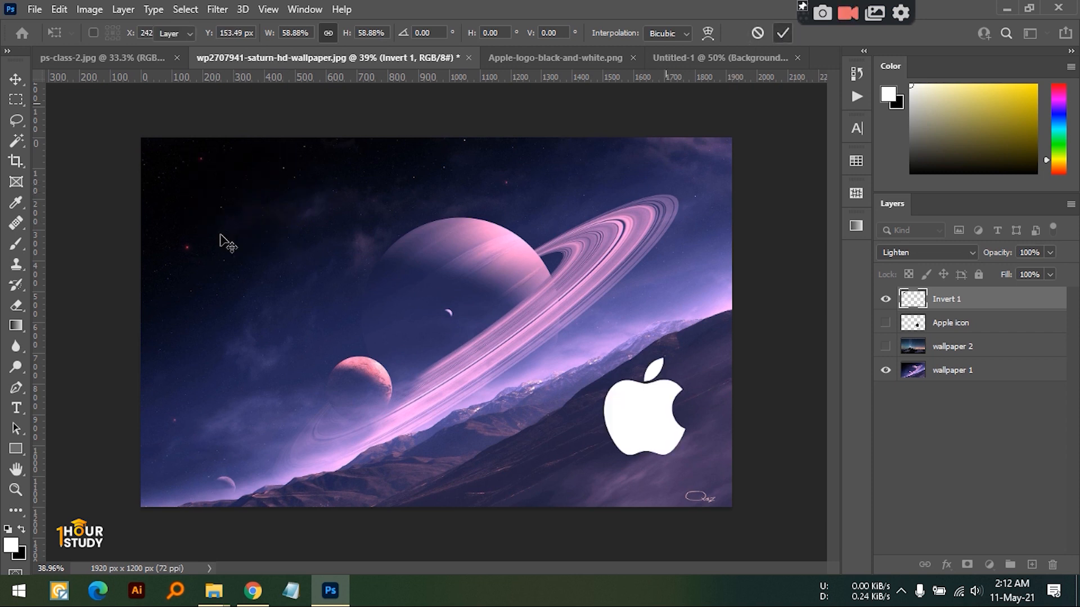
{"action": "left_click_drag", "start_coordinate": [218, 199], "coordinate": [332, 270]}
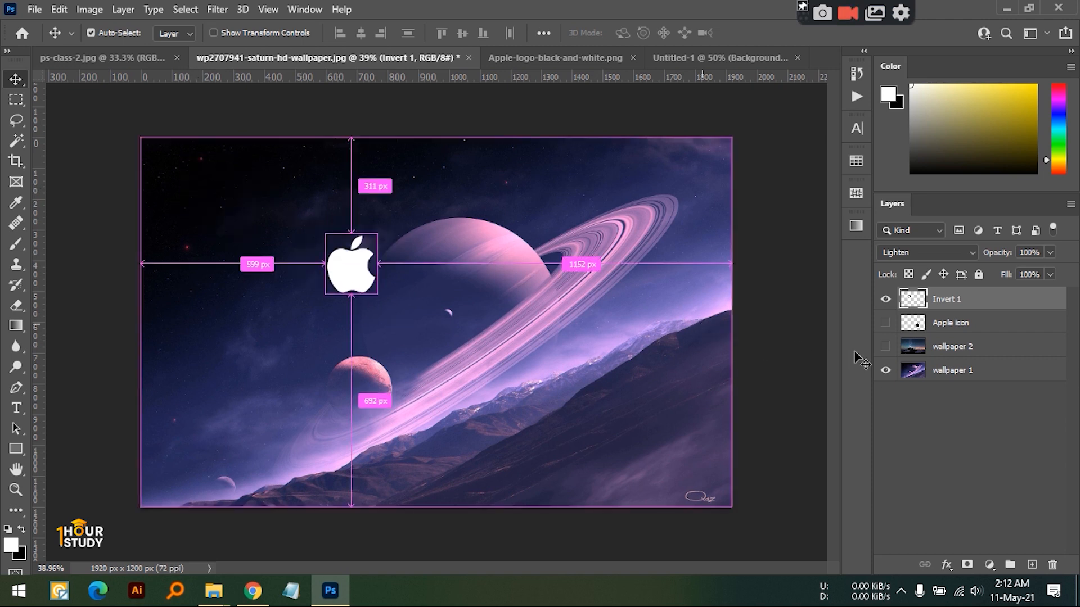
Step: Set the inverted Apple logo layer's blend mode to Normal and move the logo beside Saturn's rings
{"action": "left_click", "coordinate": [952, 250]}
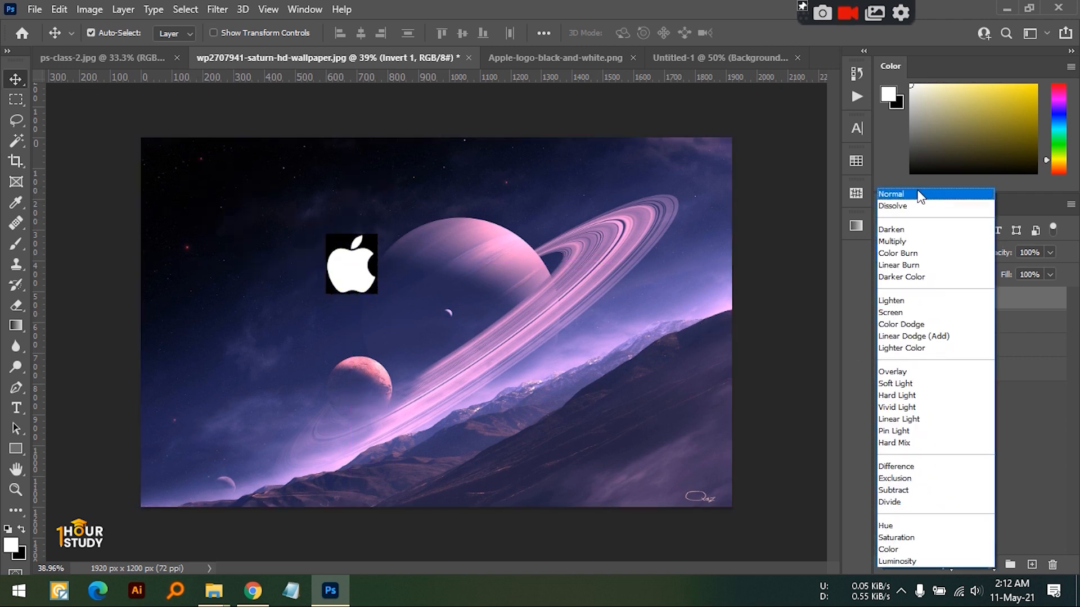
{"action": "left_click", "coordinate": [934, 215]}
{"action": "left_click_drag", "start_coordinate": [347, 275], "coordinate": [473, 328]}
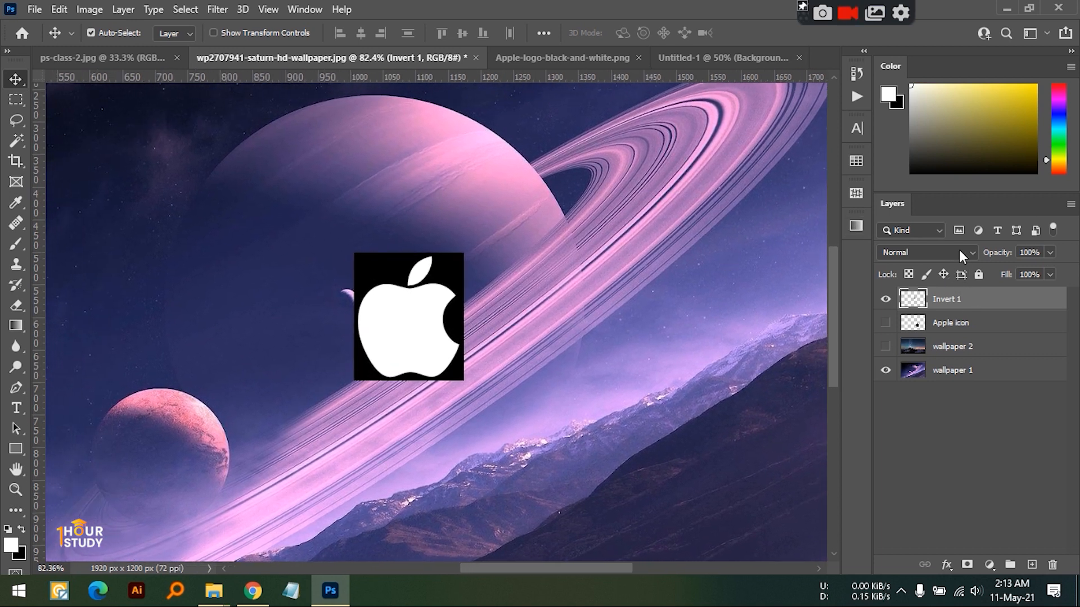
Step: Change the Invert 1 layer's blend mode to Dissolve and inspect the logo up close
{"action": "left_click", "coordinate": [976, 252]}
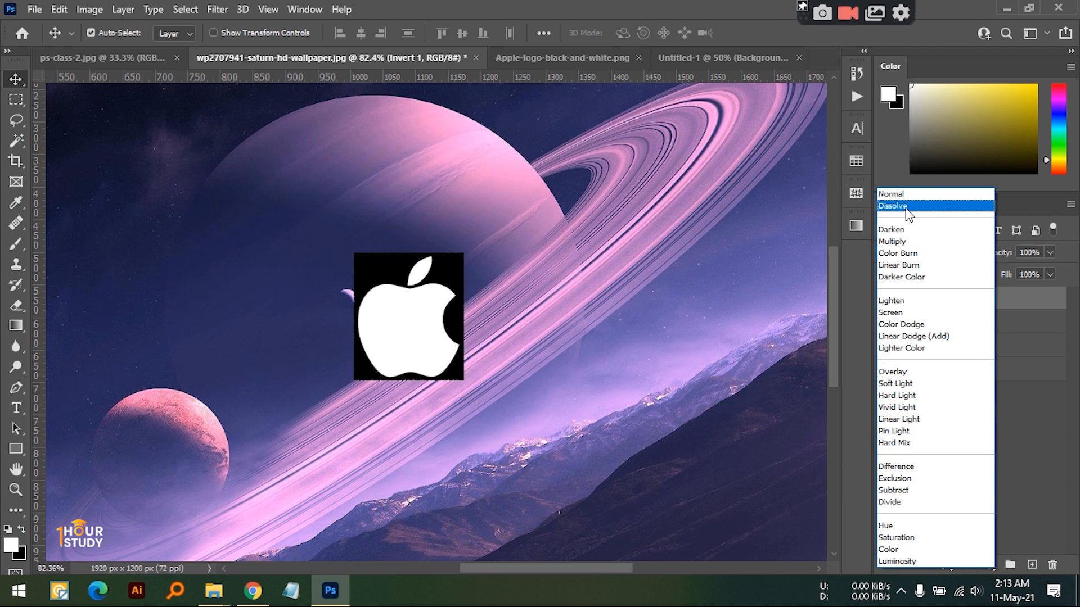
{"action": "left_click", "coordinate": [907, 206]}
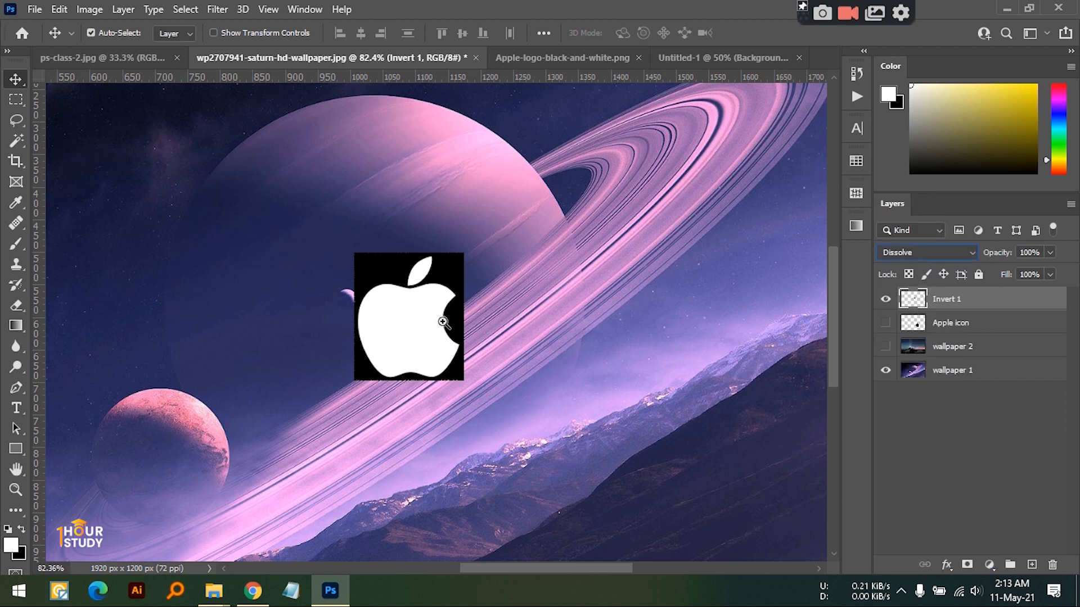
{"action": "left_click_drag", "start_coordinate": [442, 322], "coordinate": [506, 335]}
{"action": "left_click_drag", "start_coordinate": [448, 316], "coordinate": [552, 309]}
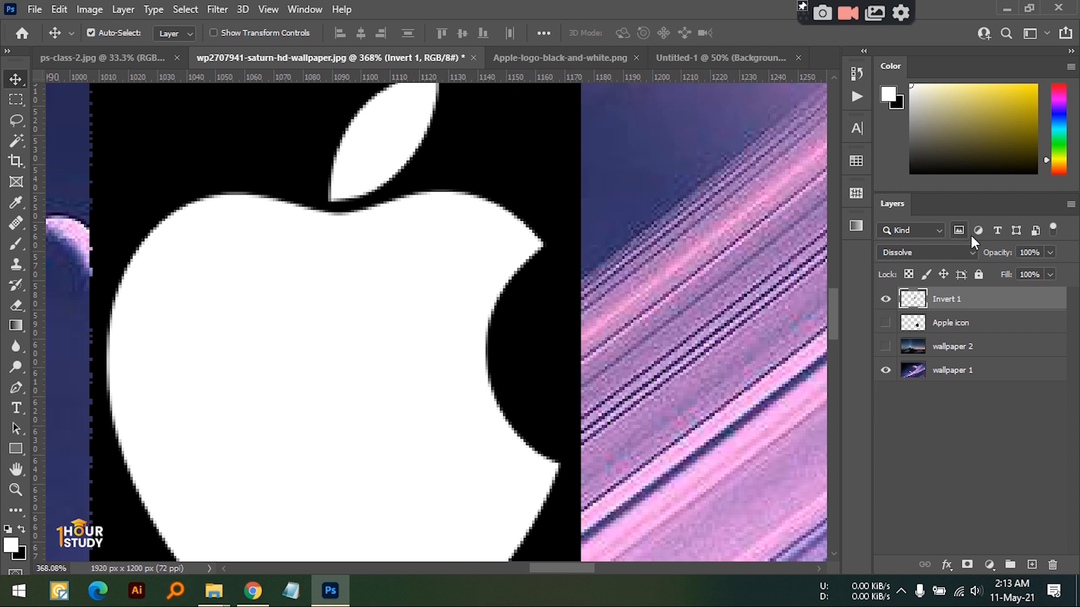
Step: Reduce the Invert 1 layer's opacity to 76% and inspect the dissolved pixels along the logo's edge
{"action": "left_click", "coordinate": [1050, 254]}
{"action": "left_click", "coordinate": [1028, 268]}
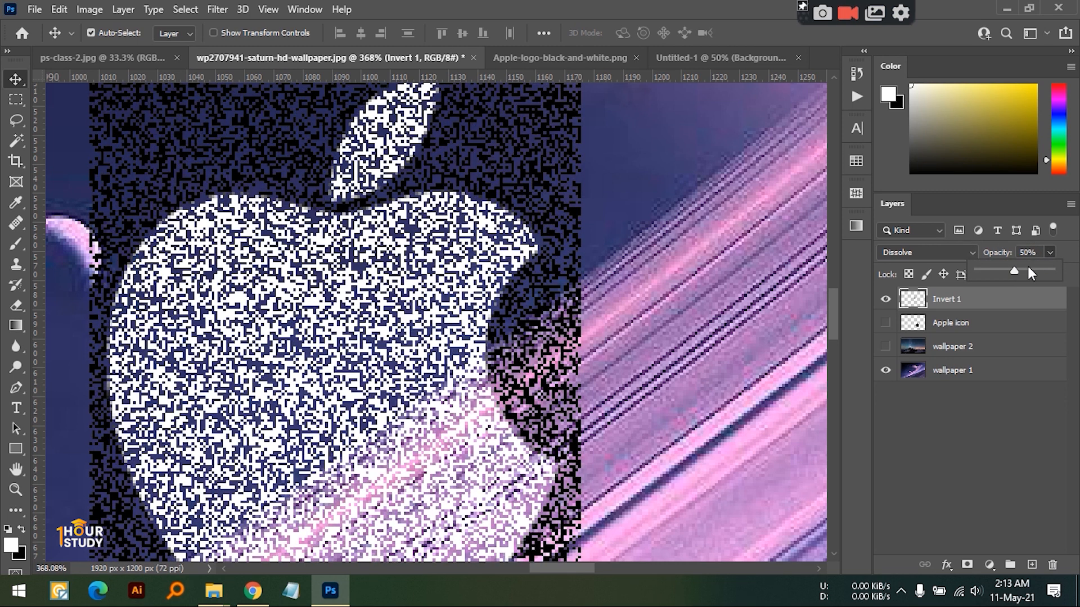
{"action": "left_click", "coordinate": [1033, 269]}
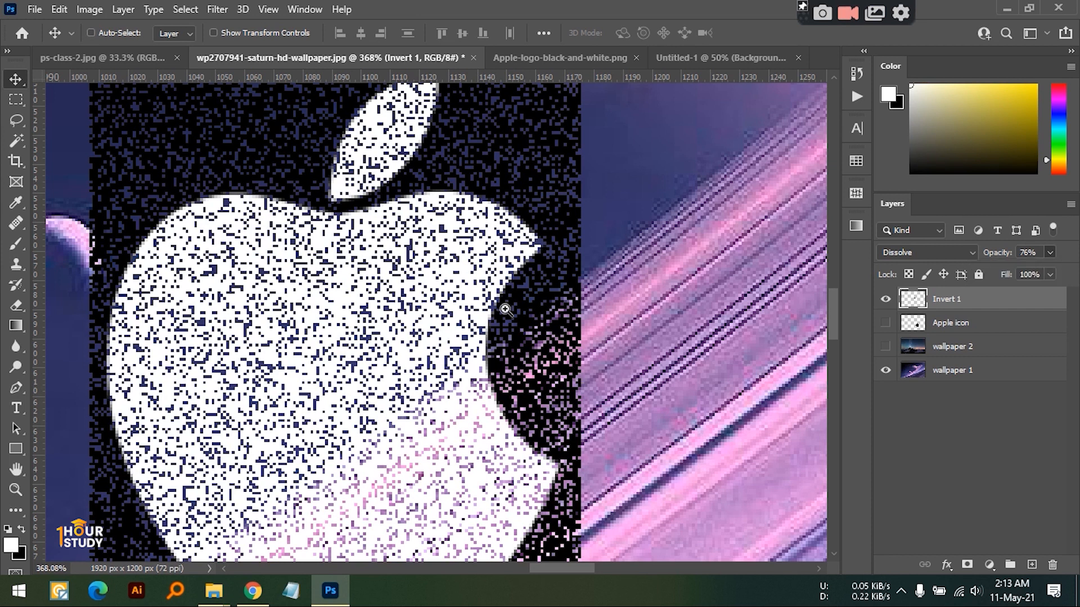
{"action": "left_click_drag", "start_coordinate": [505, 309], "coordinate": [648, 318]}
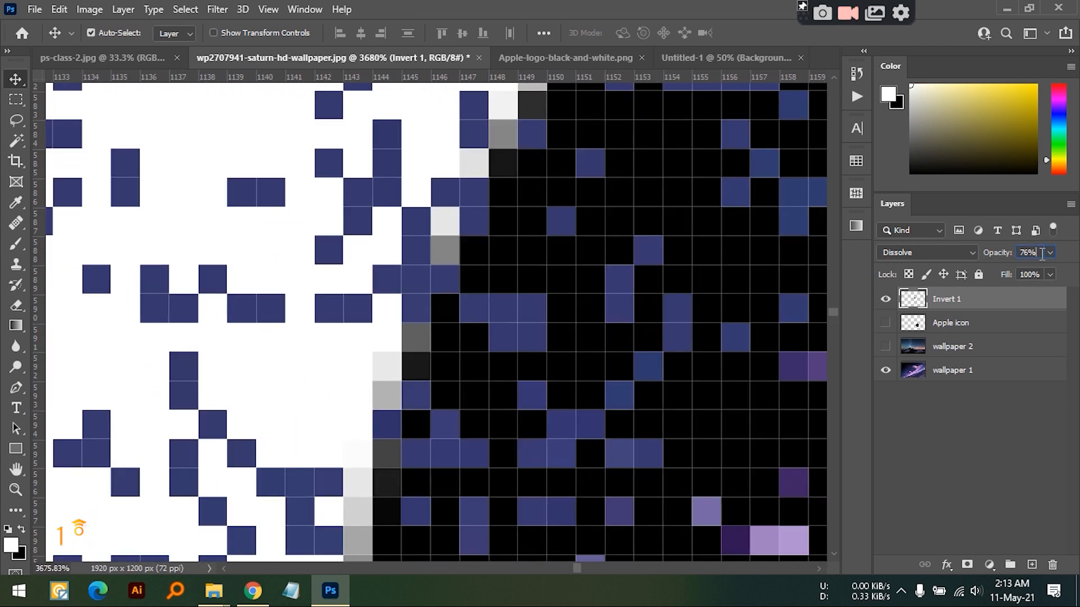
Step: Lower the dissolved Invert 1 layer's opacity gradually to 60%
{"action": "key", "text": "Down"}
{"action": "key", "text": "Down"}
{"action": "key", "text": "Down"}
{"action": "key", "text": "Down"}
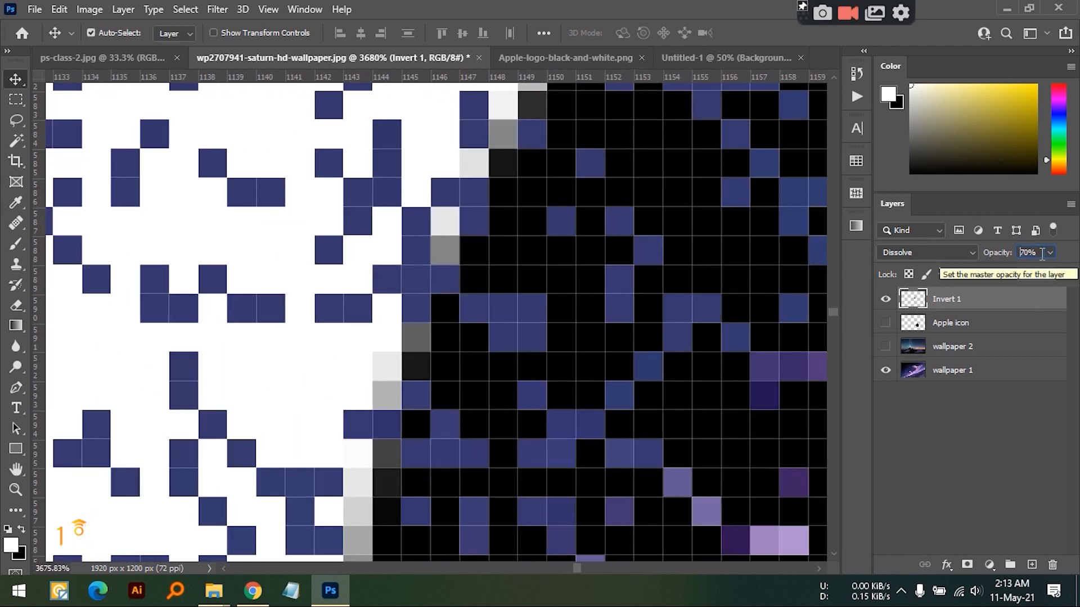
{"action": "key", "text": "Down"}
{"action": "key", "text": "Down"}
{"action": "key", "text": "Down"}
{"action": "key", "text": "Down"}
{"action": "key", "text": "Down"}
{"action": "key", "text": "Down"}
{"action": "key", "text": "Down"}
{"action": "key", "text": "Down"}
{"action": "key", "text": "Down"}
{"action": "key", "text": "Down"}
{"action": "key", "text": "Down"}
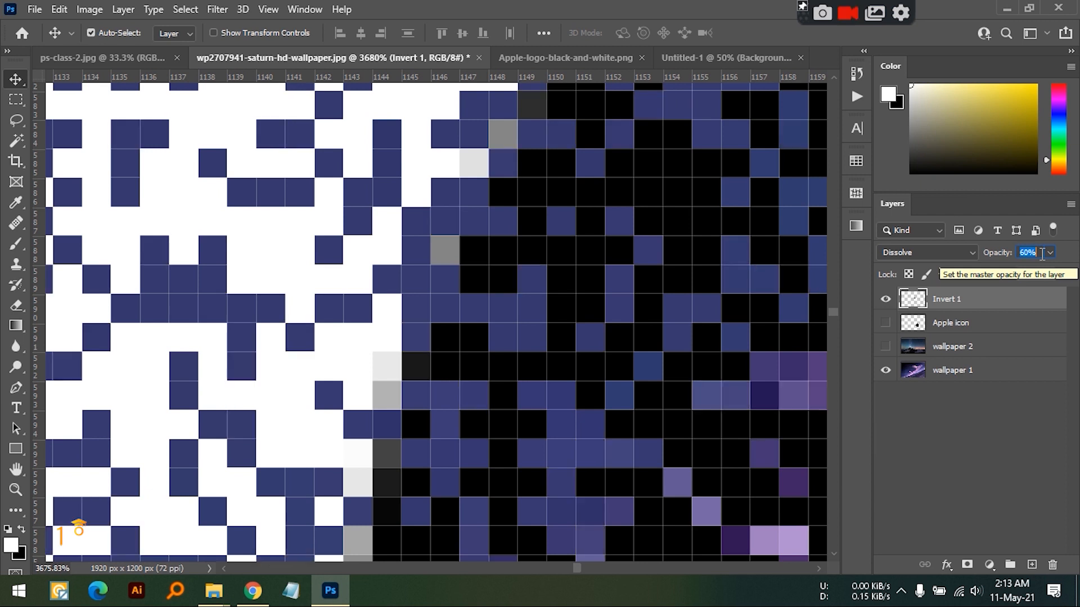
Step: Restore the Invert 1 layer's opacity to 100% and set its blend mode to Darken
{"action": "left_click", "coordinate": [1050, 253]}
{"action": "left_click_drag", "start_coordinate": [1040, 271], "coordinate": [1066, 277]}
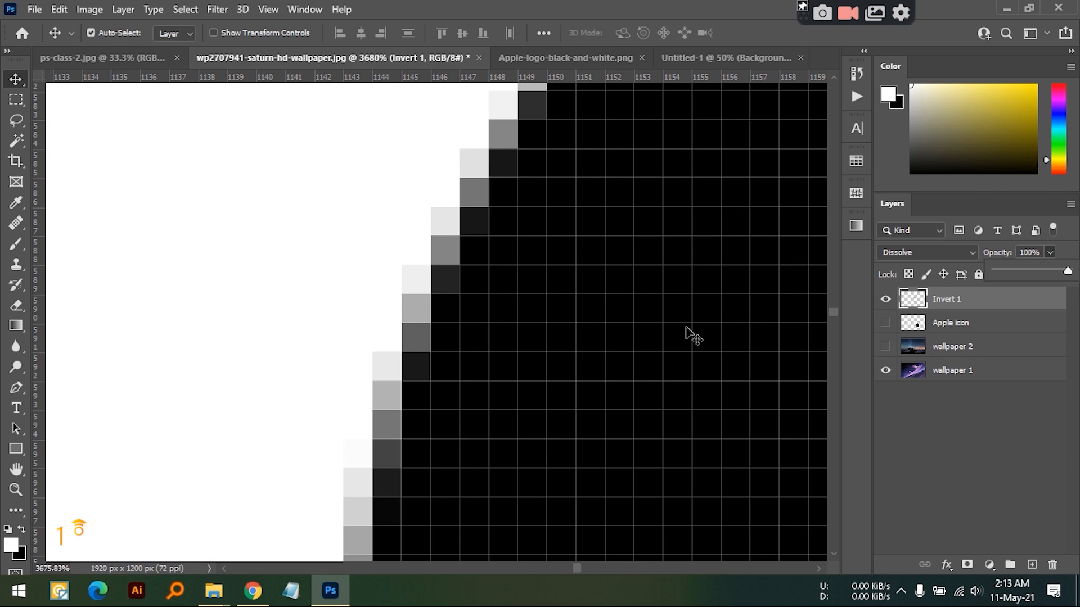
{"action": "left_click_drag", "start_coordinate": [711, 323], "coordinate": [449, 320]}
{"action": "left_click_drag", "start_coordinate": [606, 318], "coordinate": [518, 293]}
{"action": "left_click", "coordinate": [967, 254]}
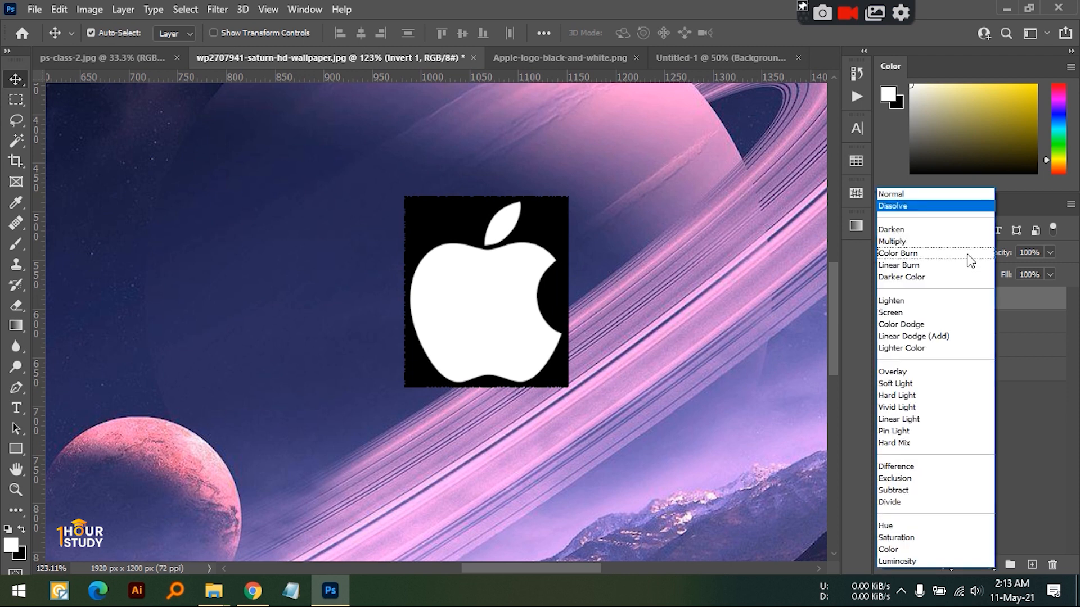
{"action": "left_click", "coordinate": [944, 231]}
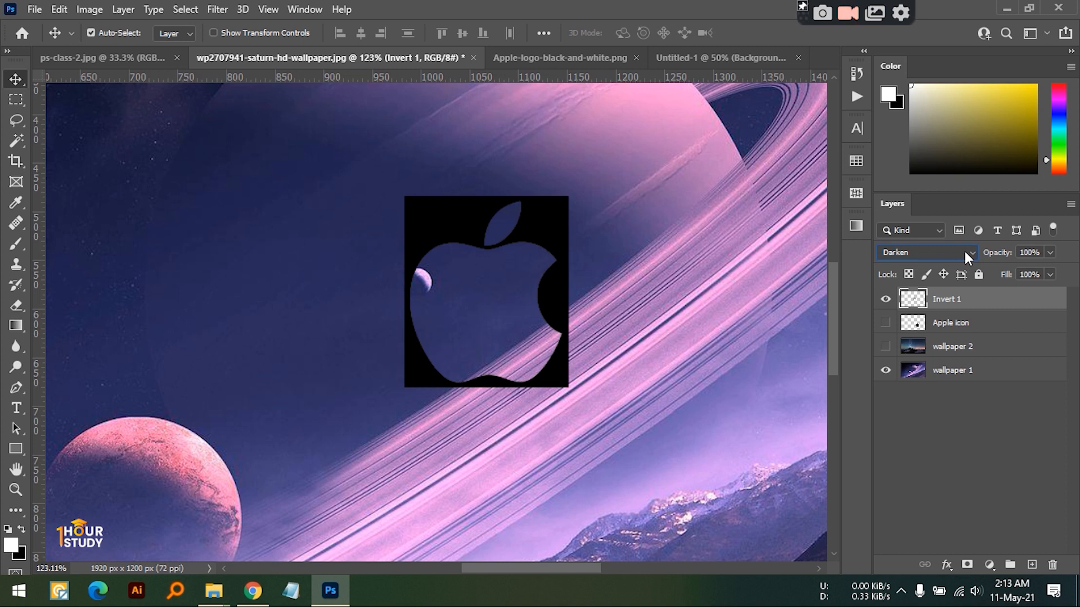
Step: Set the Invert 1 layer's blend mode to Difference and move the Apple logo across Saturn's rings
{"action": "left_click", "coordinate": [964, 252]}
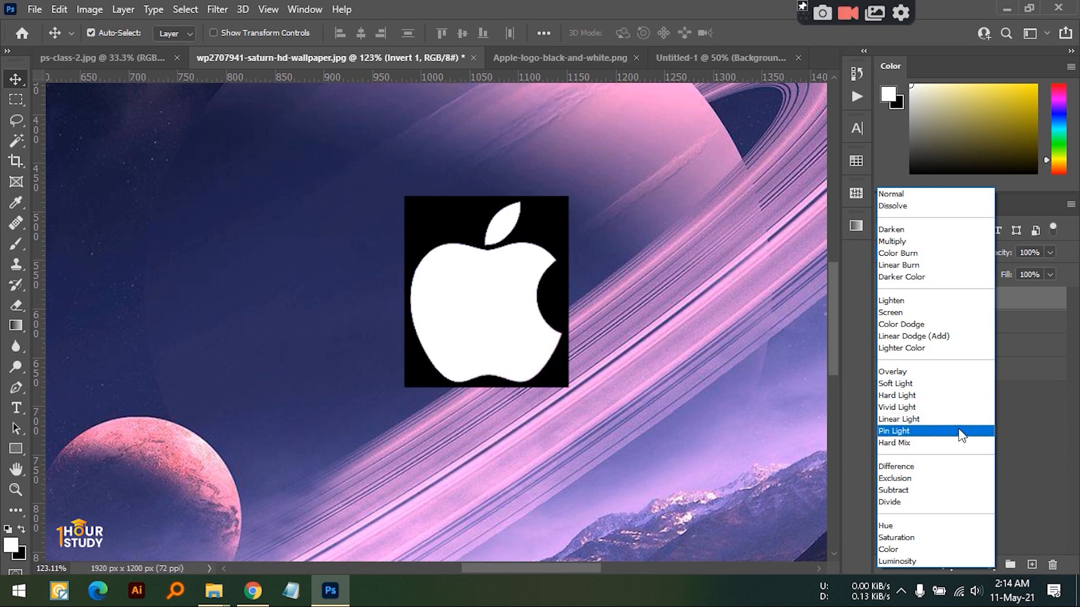
{"action": "left_click", "coordinate": [949, 467]}
{"action": "left_click_drag", "start_coordinate": [499, 332], "coordinate": [582, 367]}
{"action": "scroll", "coordinate": [603, 345], "scroll_direction": "down", "scroll_amount": 6}
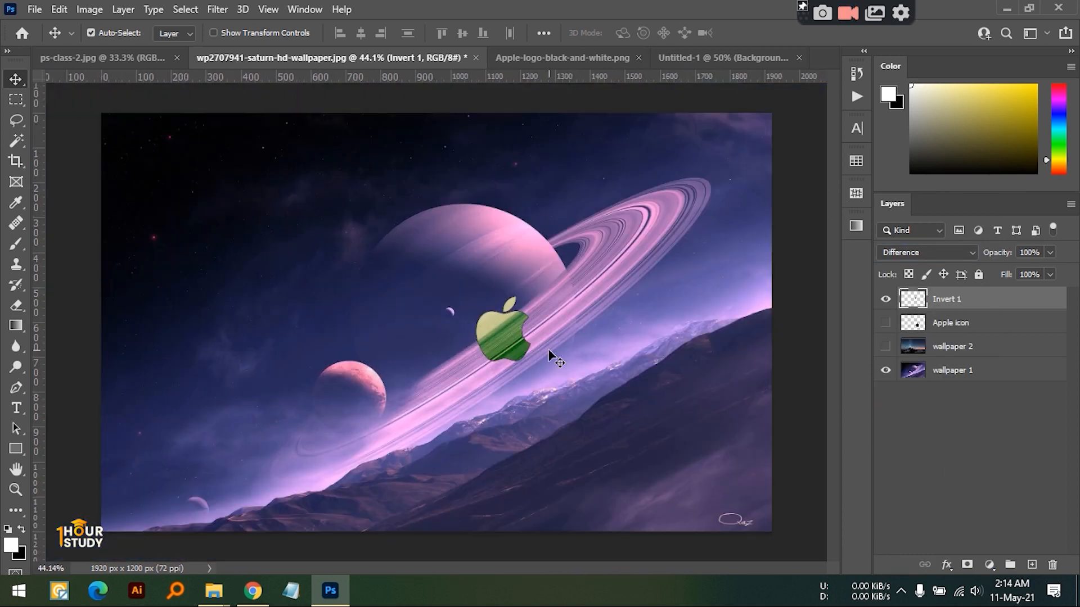
{"action": "left_click_drag", "start_coordinate": [516, 343], "coordinate": [553, 342]}
{"action": "scroll", "coordinate": [556, 338], "scroll_direction": "up", "scroll_amount": 5}
Step: Set the Invert 1 layer's blend mode to Lighten and move the logo into the upper-left corner of the sky
{"action": "left_click", "coordinate": [941, 254]}
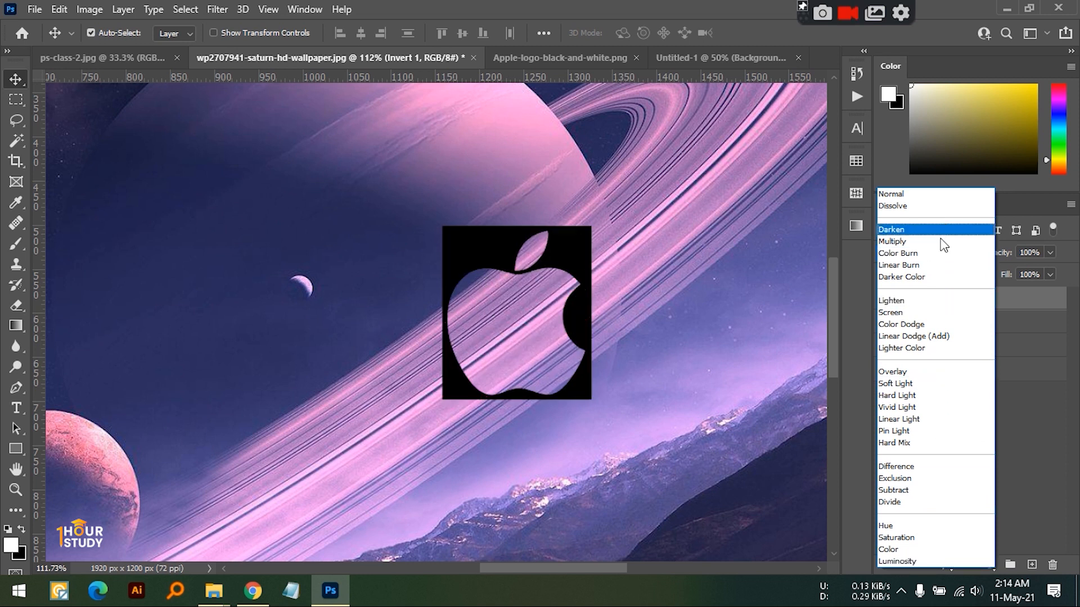
{"action": "left_click", "coordinate": [912, 303]}
{"action": "left_click_drag", "start_coordinate": [661, 340], "coordinate": [191, 200]}
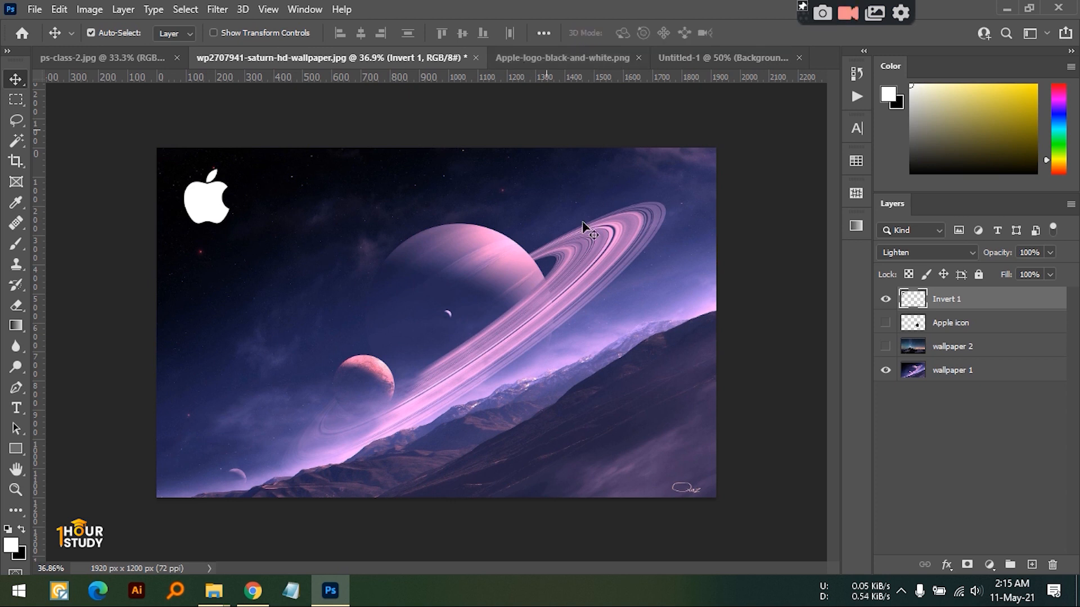
Step: Hide the Invert 1 layer, then show and select the wallpaper 2 layer
{"action": "left_click", "coordinate": [885, 300]}
{"action": "left_click", "coordinate": [886, 347]}
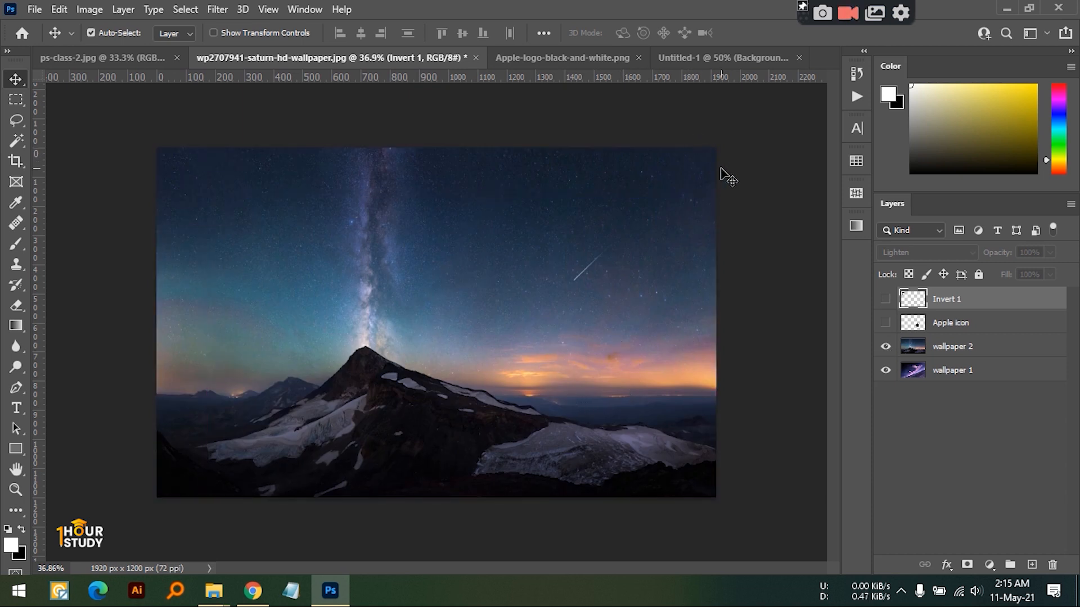
{"action": "left_click", "coordinate": [930, 351]}
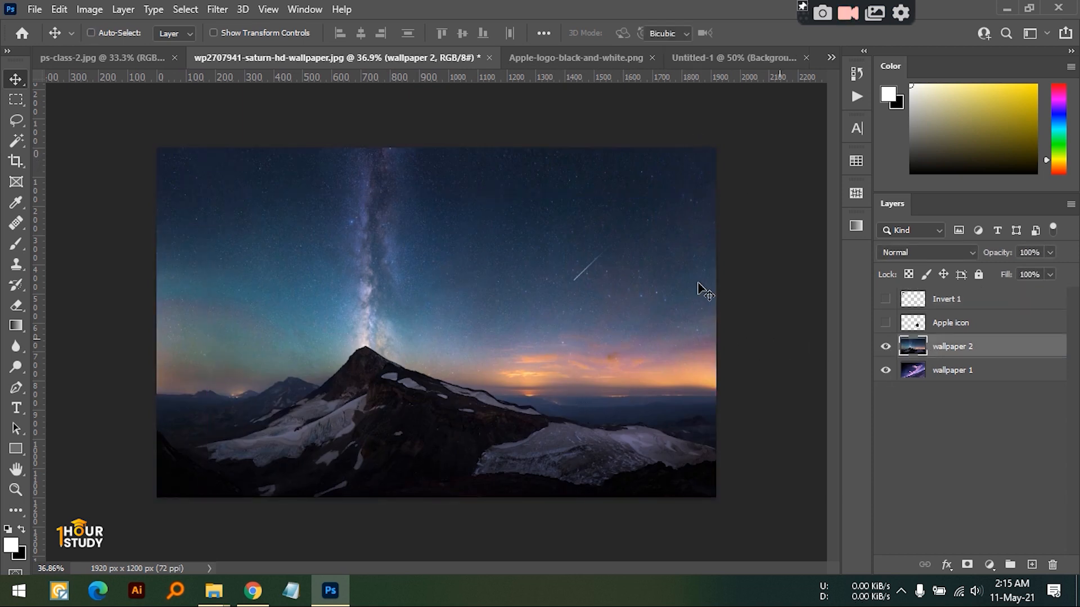
Step: Scale wallpaper 2 down to 68.06% and place it over the middle of the Saturn wallpaper
{"action": "key", "text": "ctrl+t"}
{"action": "left_click_drag", "start_coordinate": [716, 148], "coordinate": [552, 288]}
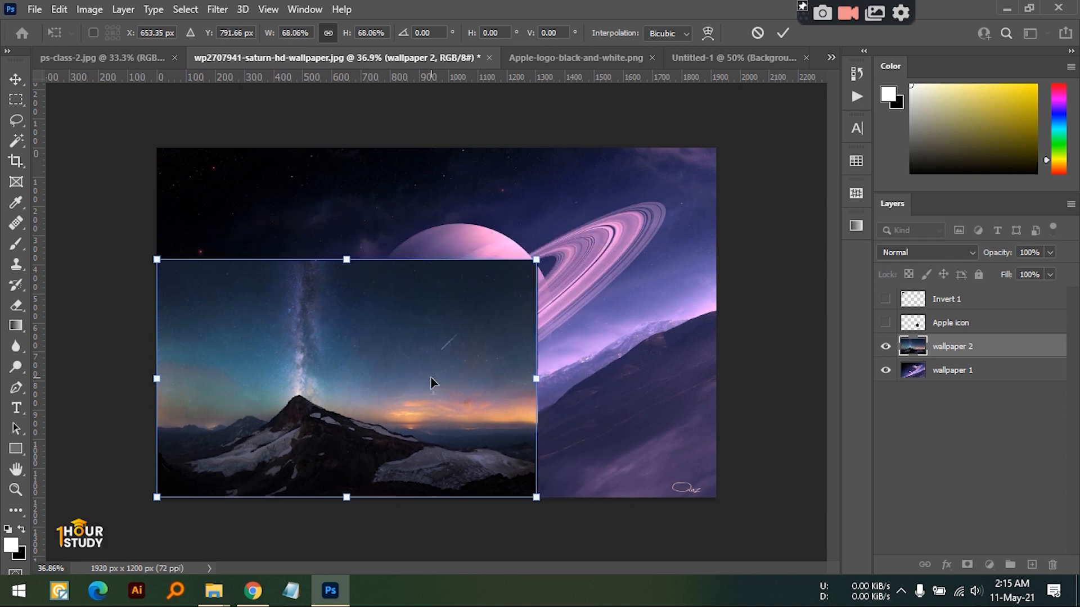
{"action": "left_click_drag", "start_coordinate": [434, 379], "coordinate": [484, 340]}
{"action": "left_click", "coordinate": [786, 32]}
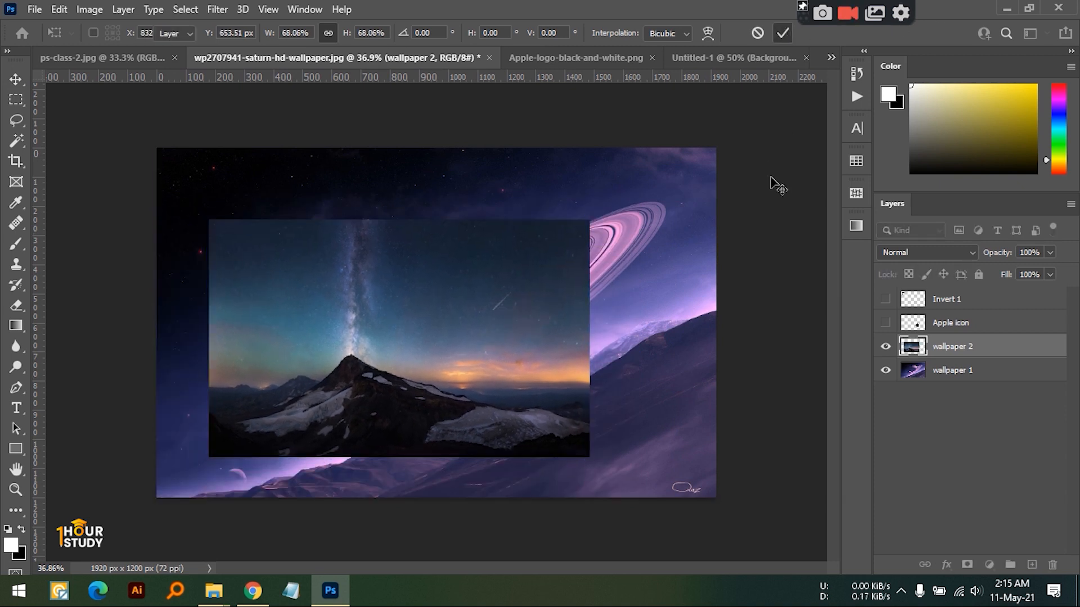
Step: Set wallpaper 2's blend mode to Darken and move it toward the lower right of the Saturn wallpaper
{"action": "left_click", "coordinate": [960, 255]}
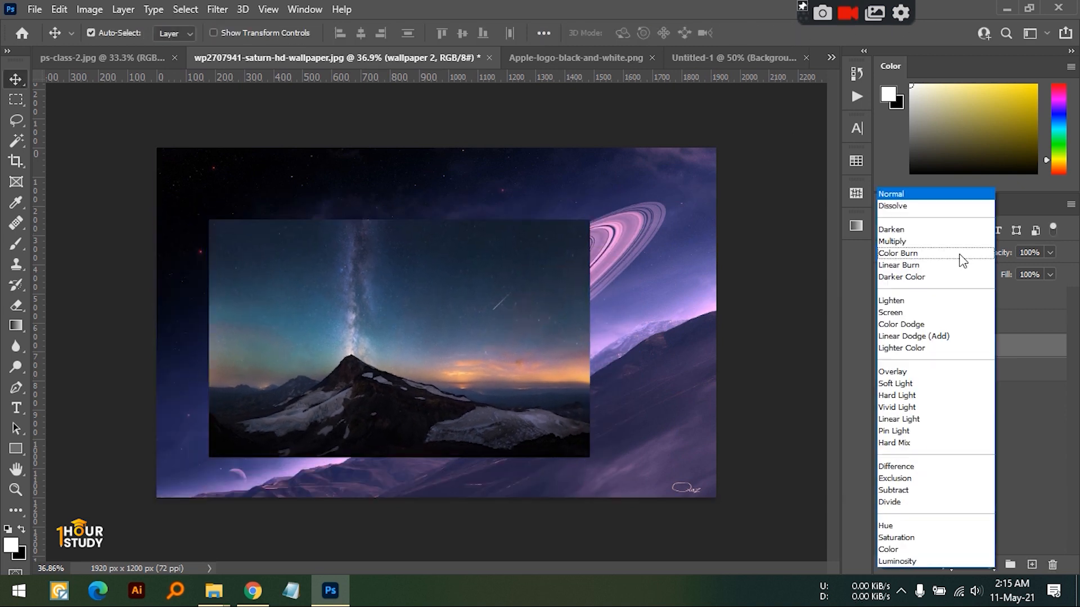
{"action": "left_click", "coordinate": [927, 230]}
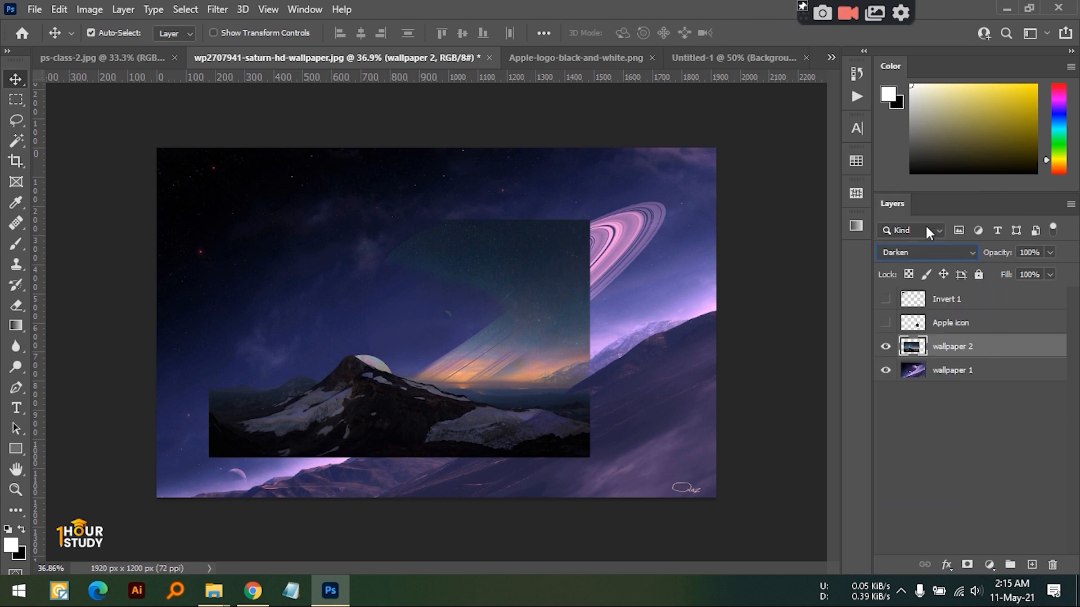
{"action": "left_click_drag", "start_coordinate": [388, 377], "coordinate": [492, 437]}
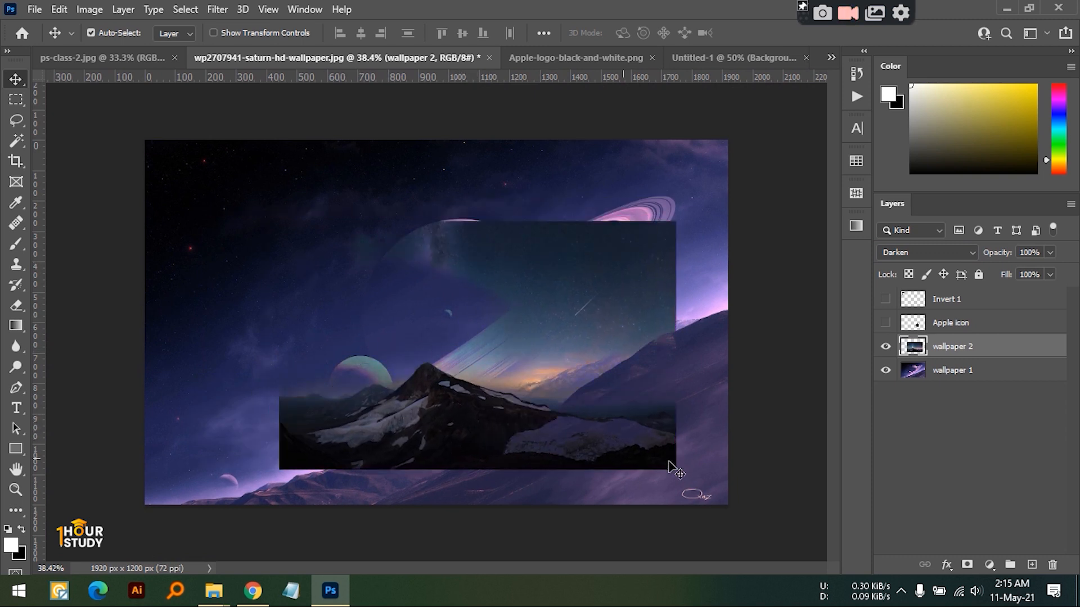
Step: Set wallpaper 2's blend mode to Lighten and move it into the upper-left part of the Saturn wallpaper
{"action": "left_click", "coordinate": [950, 252]}
{"action": "left_click", "coordinate": [920, 268]}
{"action": "left_click_drag", "start_coordinate": [610, 352], "coordinate": [403, 267]}
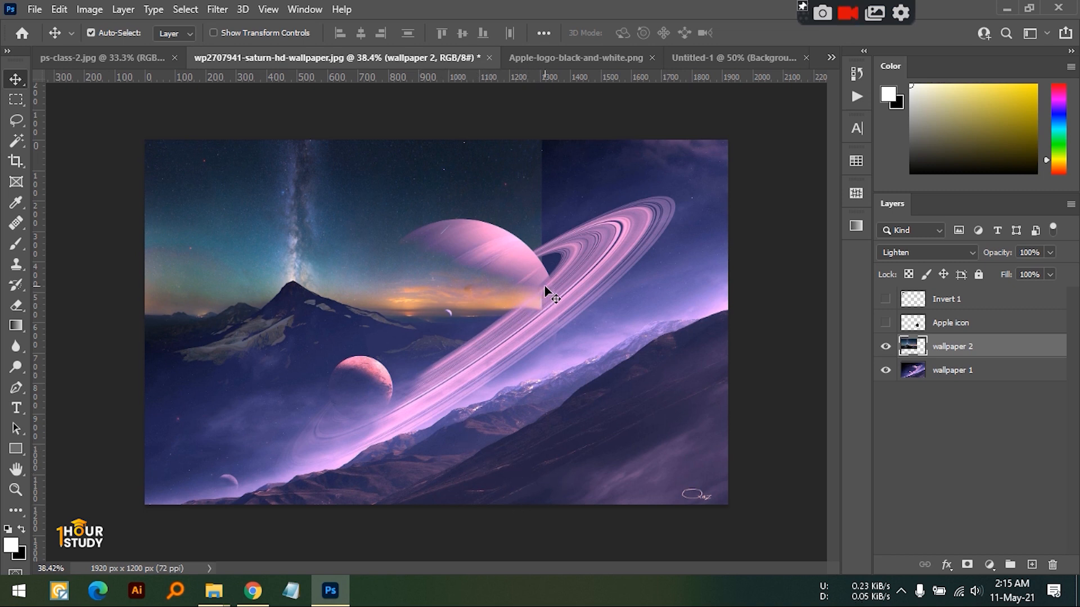
{"action": "left_click_drag", "start_coordinate": [430, 361], "coordinate": [346, 332]}
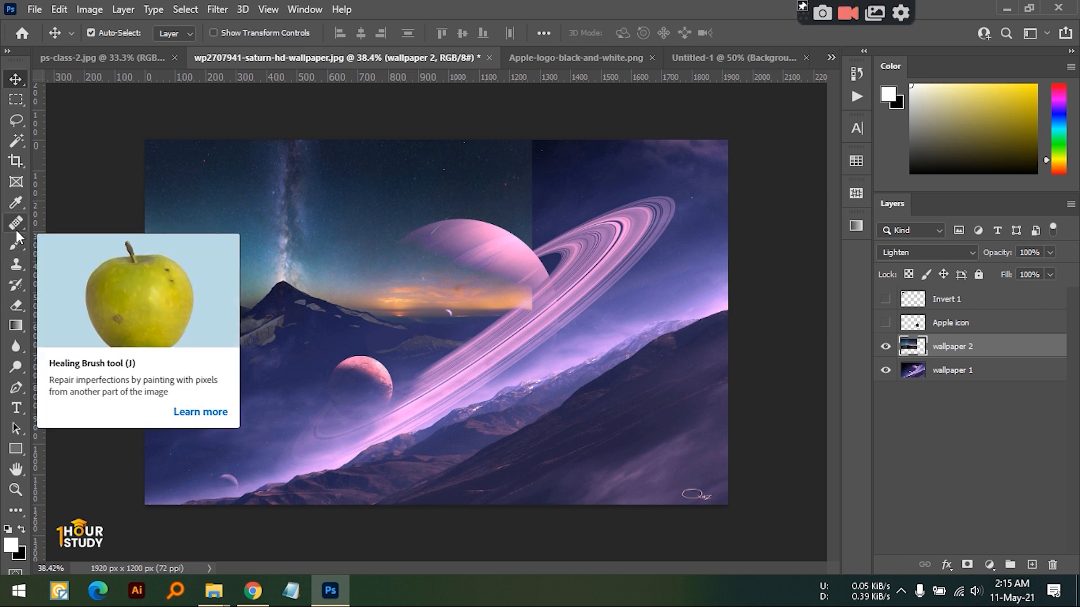
Step: Erase part of wallpaper 2's right edge using the Eraser with a 92 px hard round brush
{"action": "key", "text": "e"}
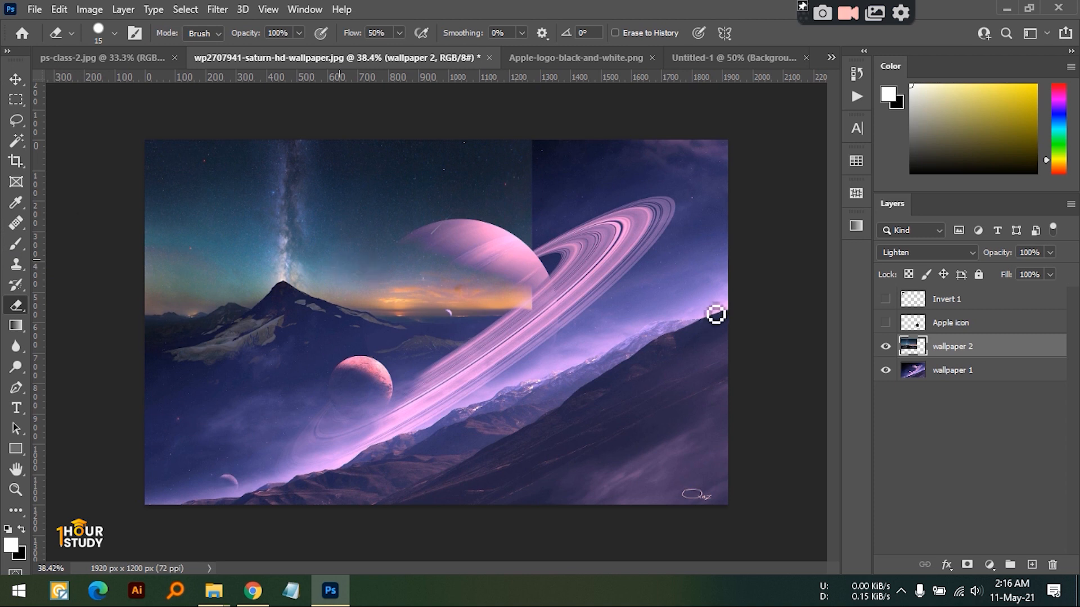
{"action": "left_click", "coordinate": [114, 34]}
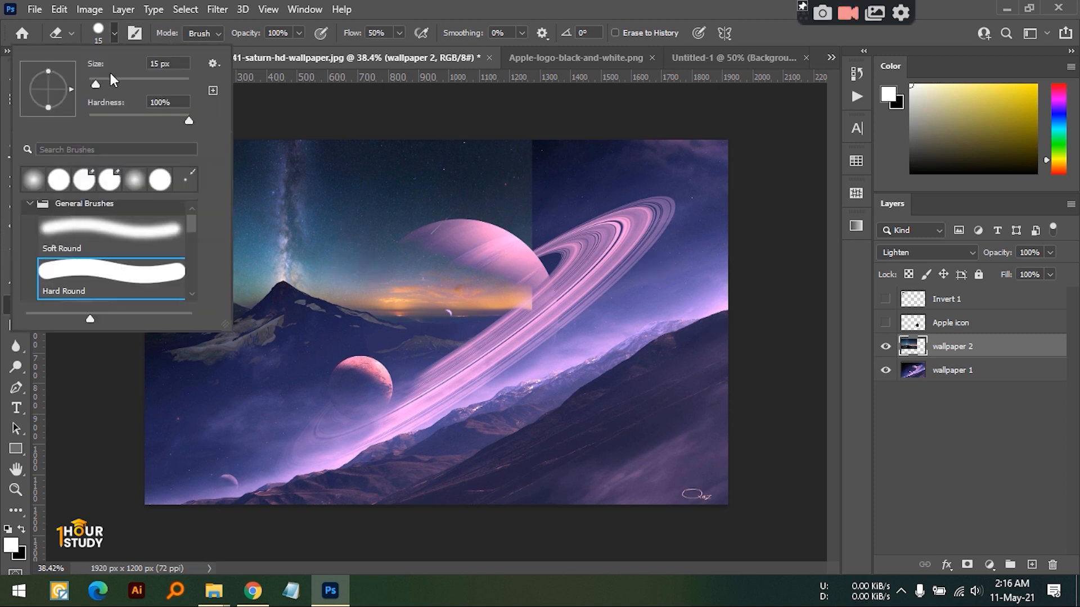
{"action": "left_click_drag", "start_coordinate": [113, 78], "coordinate": [133, 83]}
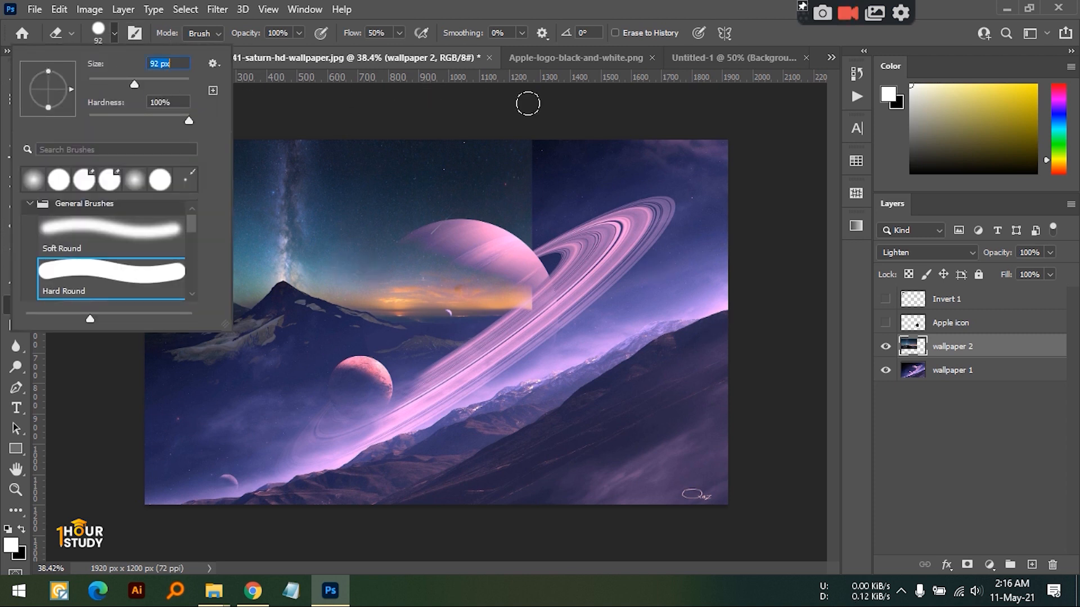
{"action": "left_click", "coordinate": [454, 5]}
{"action": "mouse_move", "coordinate": [511, 152]}
{"action": "left_mouse_down"}
{"action": "mouse_move", "coordinate": [512, 120]}
{"action": "mouse_move", "coordinate": [537, 357]}
{"action": "mouse_move", "coordinate": [439, 107]}
{"action": "mouse_move", "coordinate": [518, 223]}
{"action": "left_mouse_up"}
Step: Set the Eraser's flow to 82% and erase more of wallpaper 2's right side above Saturn
{"action": "left_click", "coordinate": [522, 33]}
{"action": "left_click", "coordinate": [399, 33]}
{"action": "left_click_drag", "start_coordinate": [414, 47], "coordinate": [423, 47]}
{"action": "left_click_drag", "start_coordinate": [436, 118], "coordinate": [465, 150]}
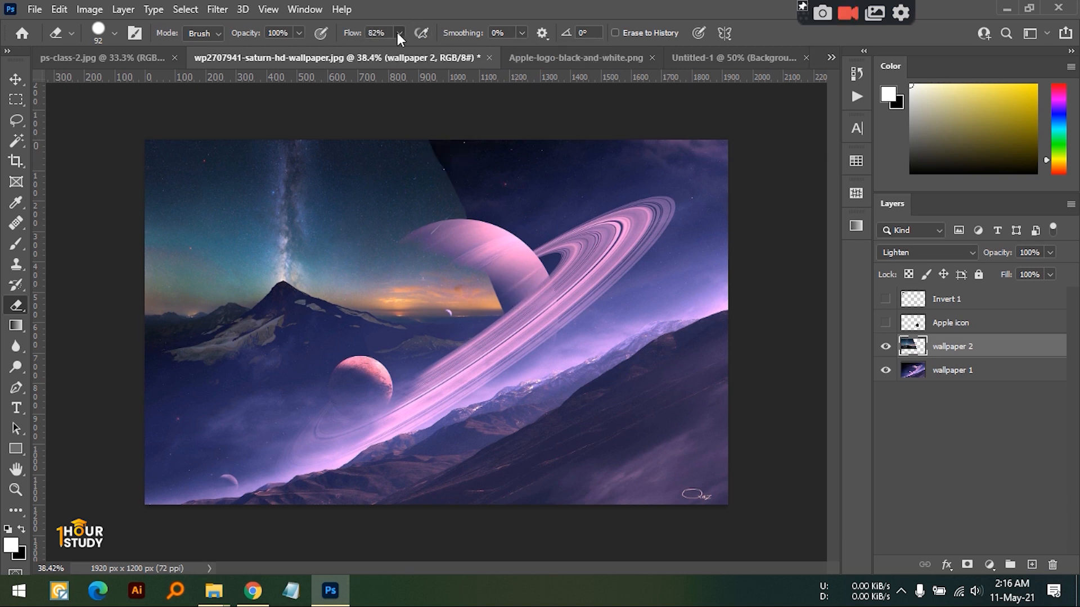
Step: Erase further along wallpaper 2's right side at 22% flow and soften the cut edge with a soft round brush
{"action": "left_click", "coordinate": [356, 50]}
{"action": "mouse_move", "coordinate": [445, 132]}
{"action": "left_mouse_down"}
{"action": "mouse_move", "coordinate": [523, 371]}
{"action": "mouse_move", "coordinate": [400, 123]}
{"action": "mouse_move", "coordinate": [470, 304]}
{"action": "mouse_move", "coordinate": [431, 159]}
{"action": "mouse_move", "coordinate": [427, 194]}
{"action": "mouse_move", "coordinate": [408, 172]}
{"action": "mouse_move", "coordinate": [400, 123]}
{"action": "mouse_move", "coordinate": [455, 320]}
{"action": "mouse_move", "coordinate": [451, 392]}
{"action": "mouse_move", "coordinate": [431, 196]}
{"action": "mouse_move", "coordinate": [454, 363]}
{"action": "mouse_move", "coordinate": [439, 392]}
{"action": "left_mouse_up"}
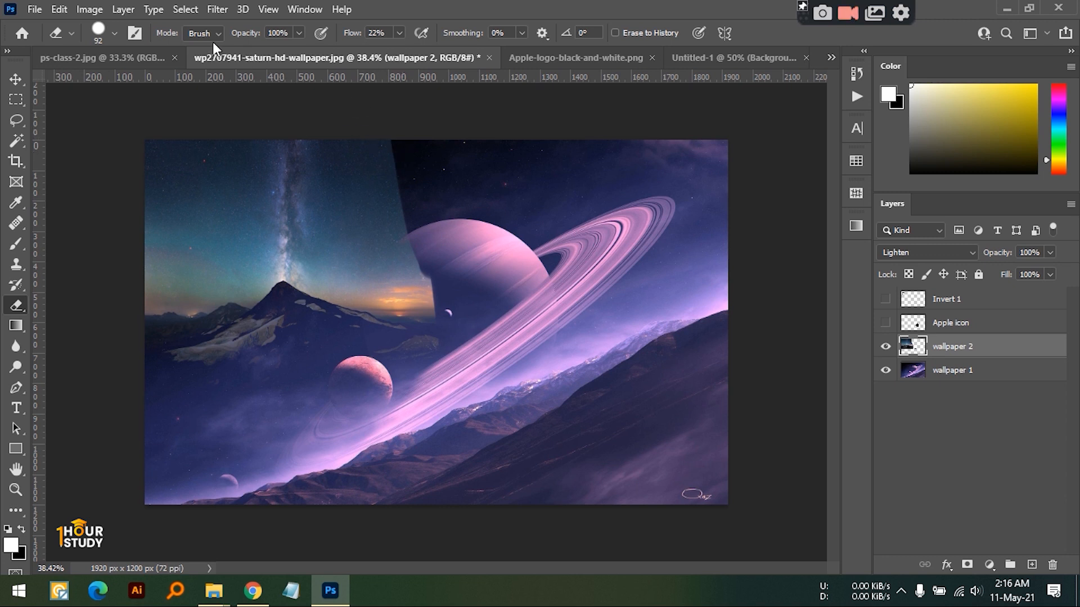
{"action": "left_click", "coordinate": [115, 32]}
{"action": "left_click", "coordinate": [56, 175]}
{"action": "left_click", "coordinate": [370, 107]}
{"action": "mouse_move", "coordinate": [381, 161]}
{"action": "left_mouse_down"}
{"action": "mouse_move", "coordinate": [439, 322]}
{"action": "mouse_move", "coordinate": [400, 180]}
{"action": "mouse_move", "coordinate": [444, 376]}
{"action": "left_mouse_up"}
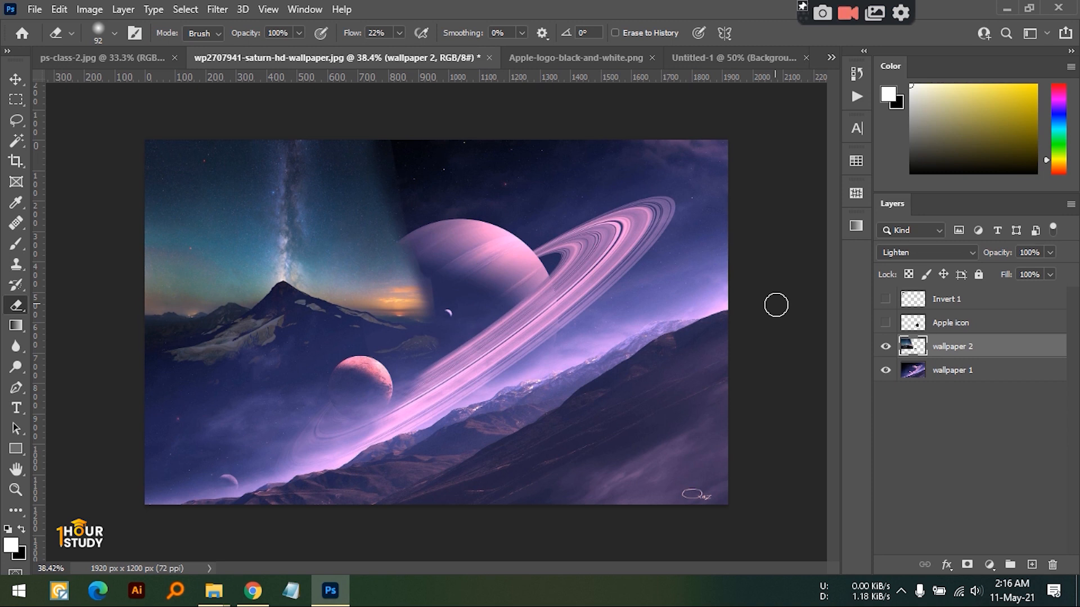
Step: Hide wallpaper 2 and select the "Forground color=ctrl+delete" text layer in the Untitled-1 document
{"action": "left_click", "coordinate": [886, 348]}
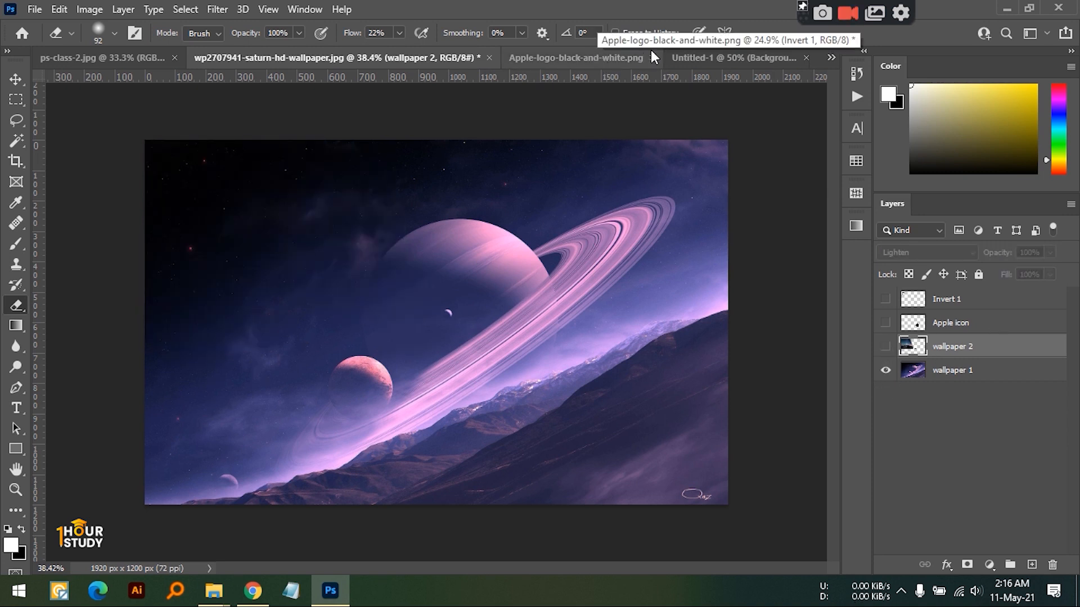
{"action": "left_click", "coordinate": [730, 53]}
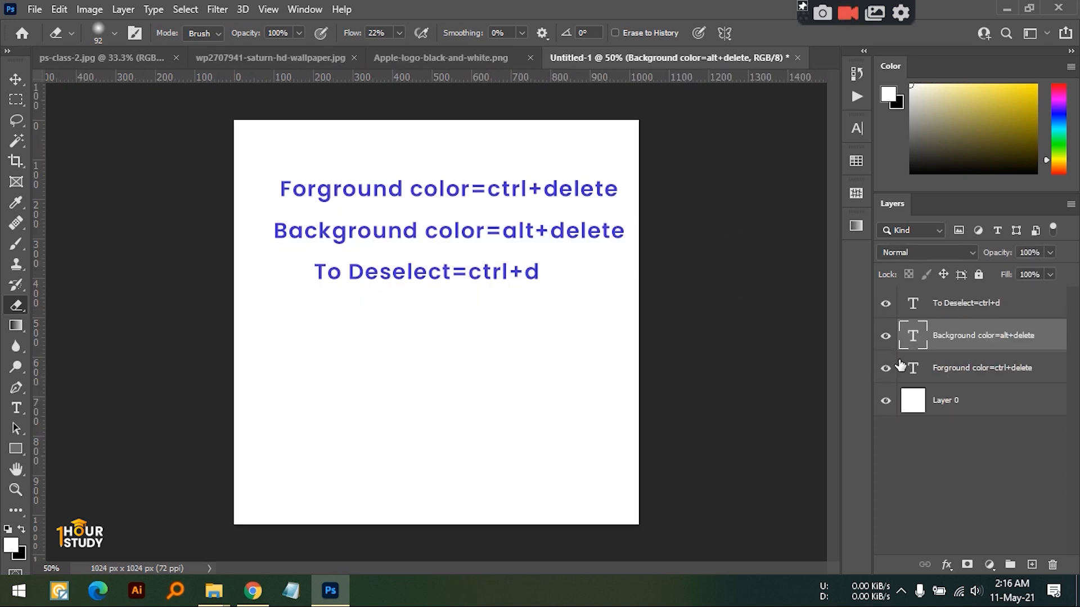
{"action": "left_click", "coordinate": [983, 371]}
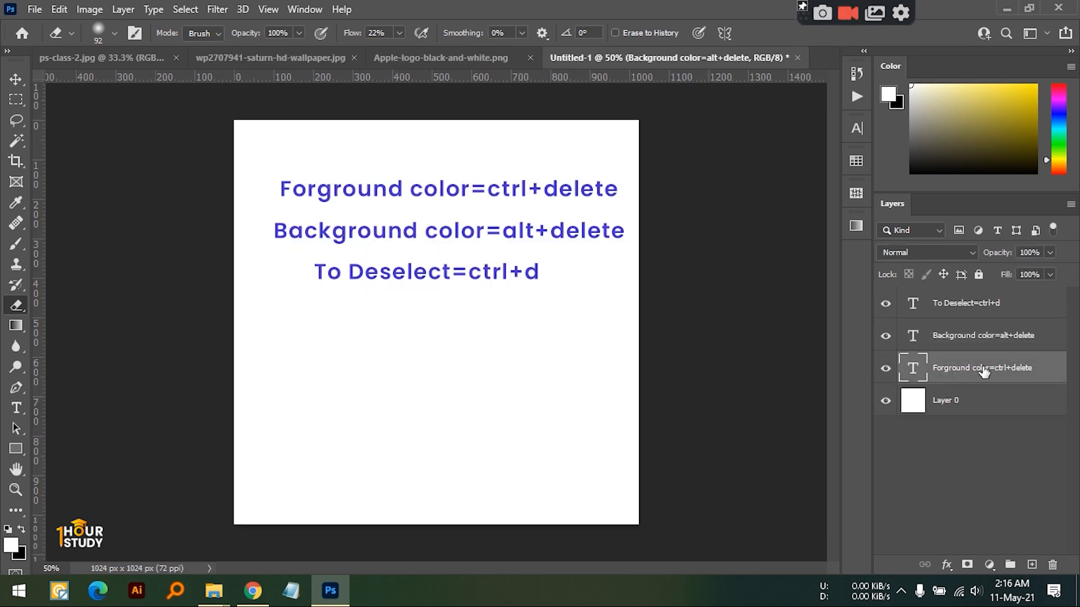
Step: Group the three text layers, rename the group "Text Help", and hide it, leaving Layer 0 selected
{"action": "left_click", "coordinate": [981, 306], "text": "shift"}
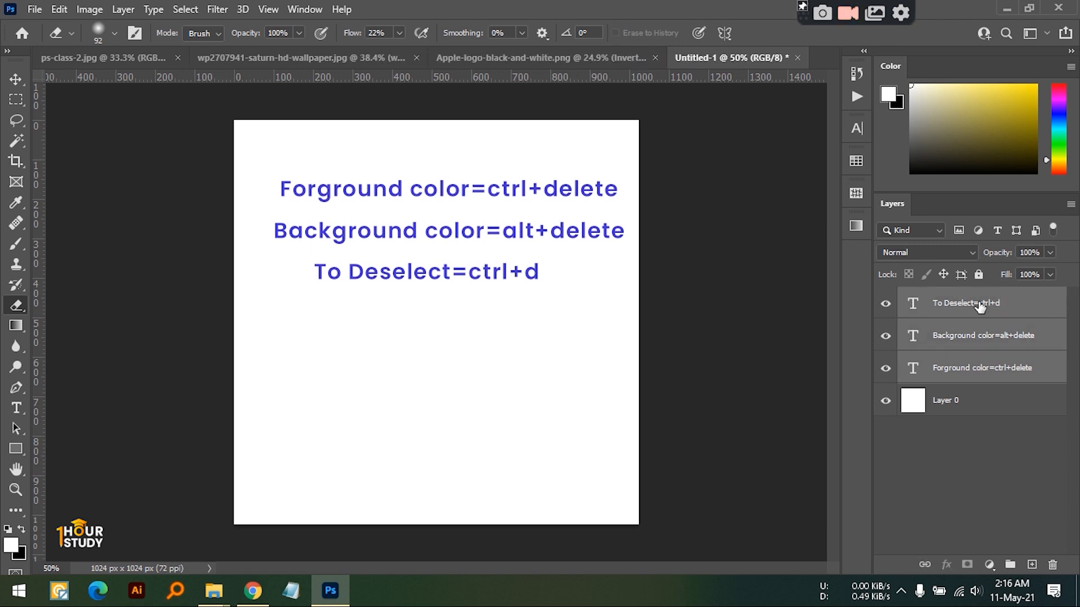
{"action": "key", "text": "ctrl+g"}
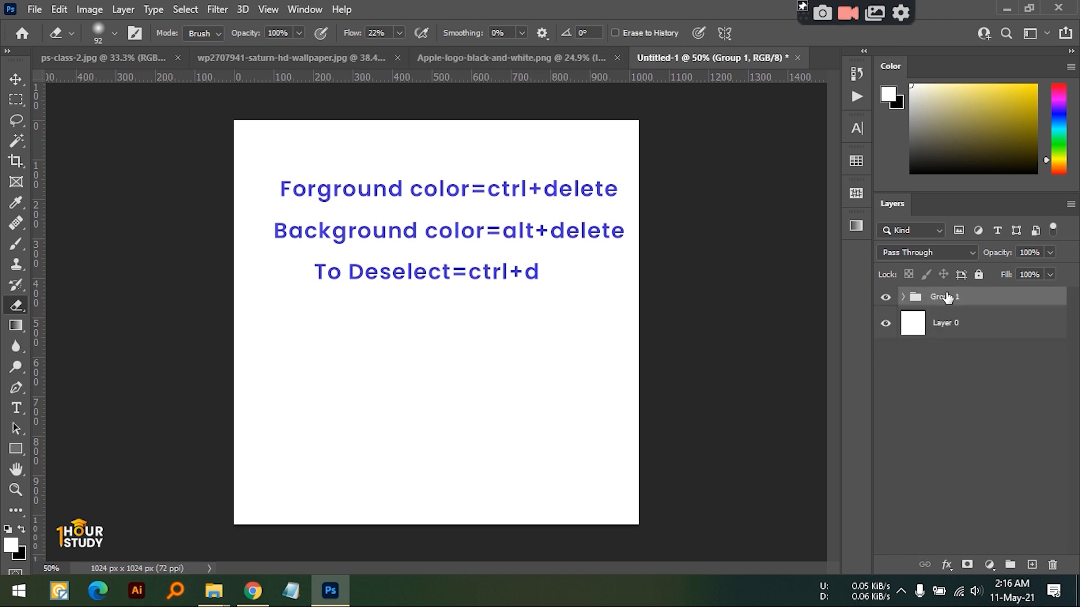
{"action": "double_click", "coordinate": [944, 298]}
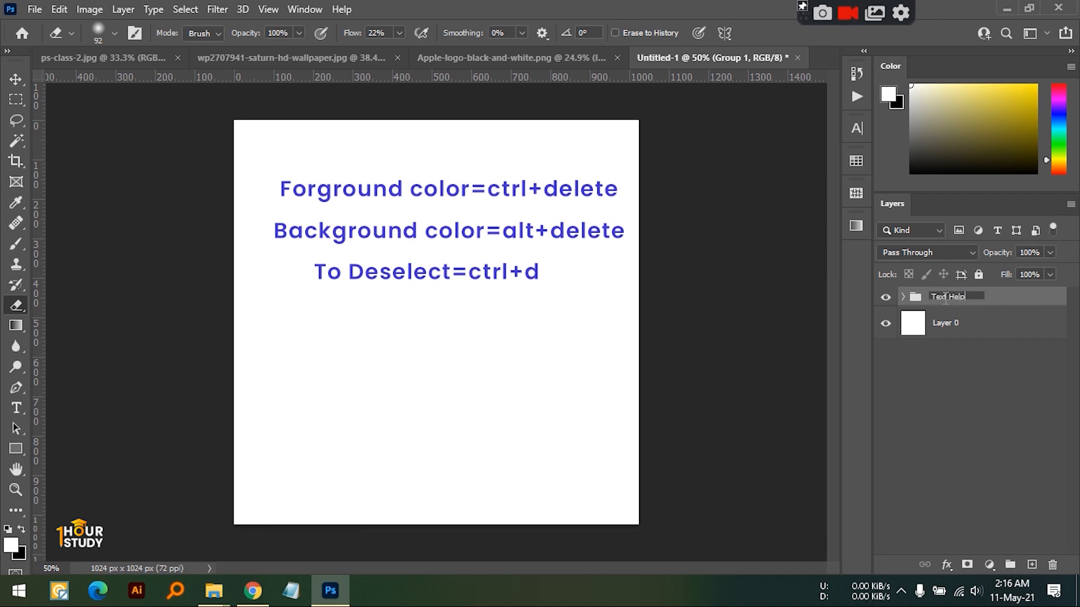
{"action": "key", "text": "Return"}
{"action": "left_click", "coordinate": [885, 297]}
{"action": "left_click", "coordinate": [983, 335]}
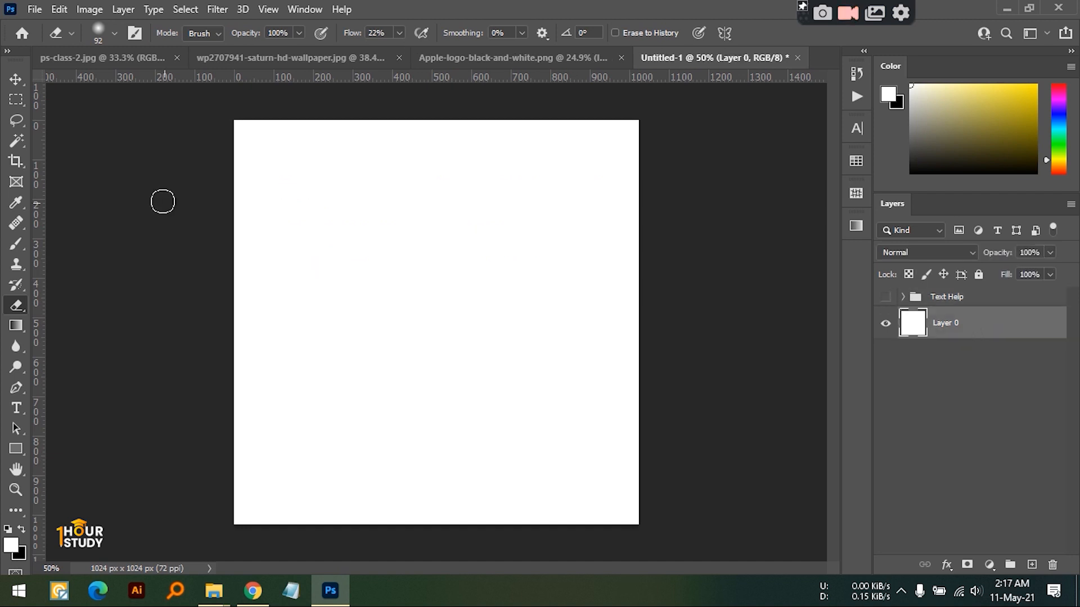
Step: On a new layer, fill a square marquee selection about 220 px wide with yellow, deselect, and move the square slightly left
{"action": "left_click", "coordinate": [21, 78]}
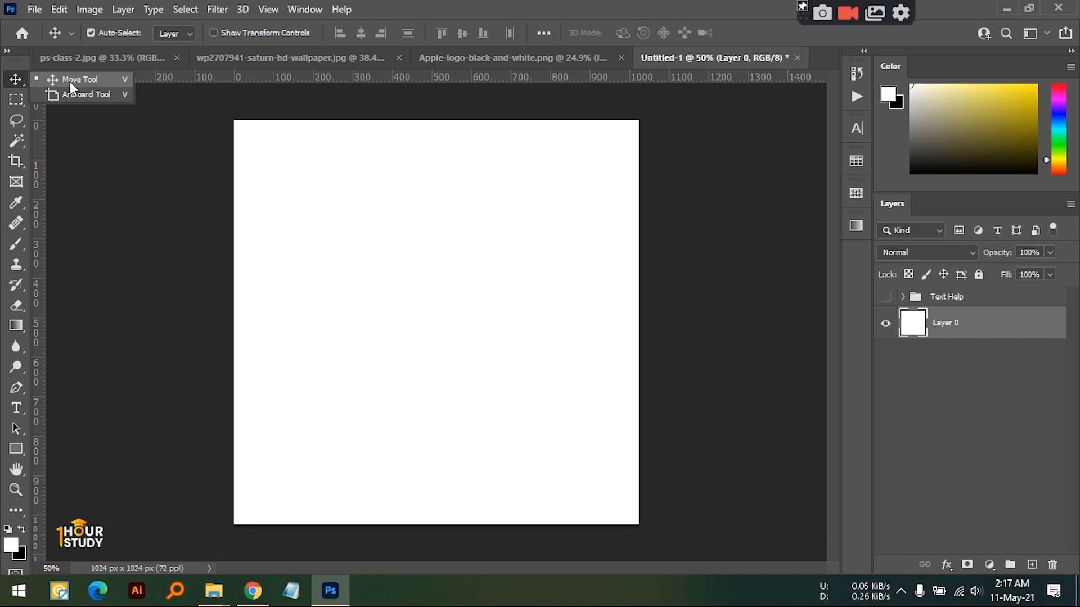
{"action": "left_click", "coordinate": [70, 82]}
{"action": "left_click", "coordinate": [16, 103]}
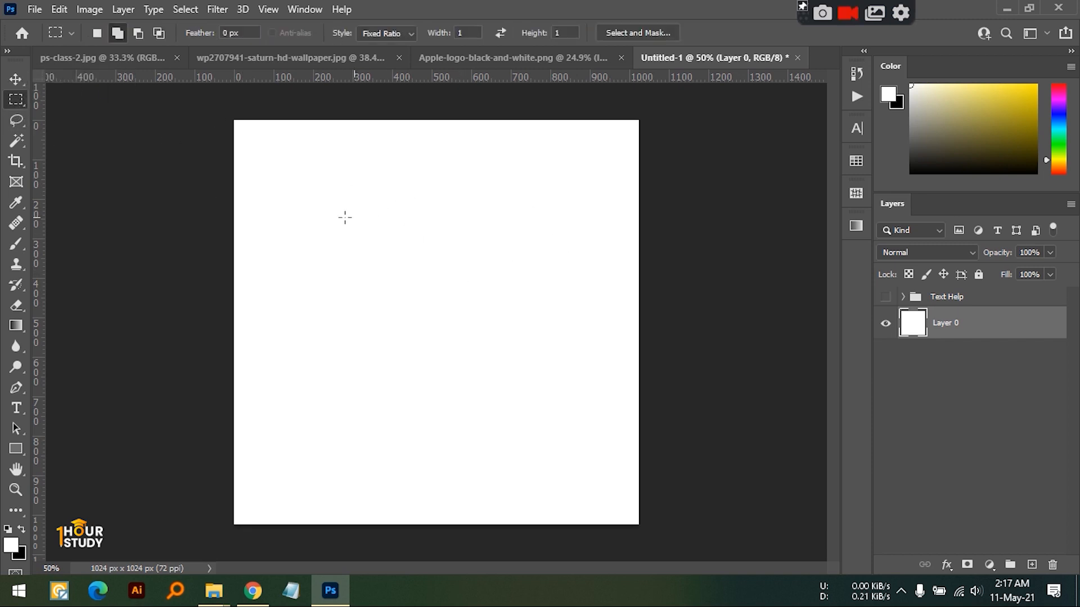
{"action": "left_click", "coordinate": [1033, 564]}
{"action": "left_click_drag", "start_coordinate": [386, 211], "coordinate": [530, 299]}
{"action": "left_click", "coordinate": [1035, 87]}
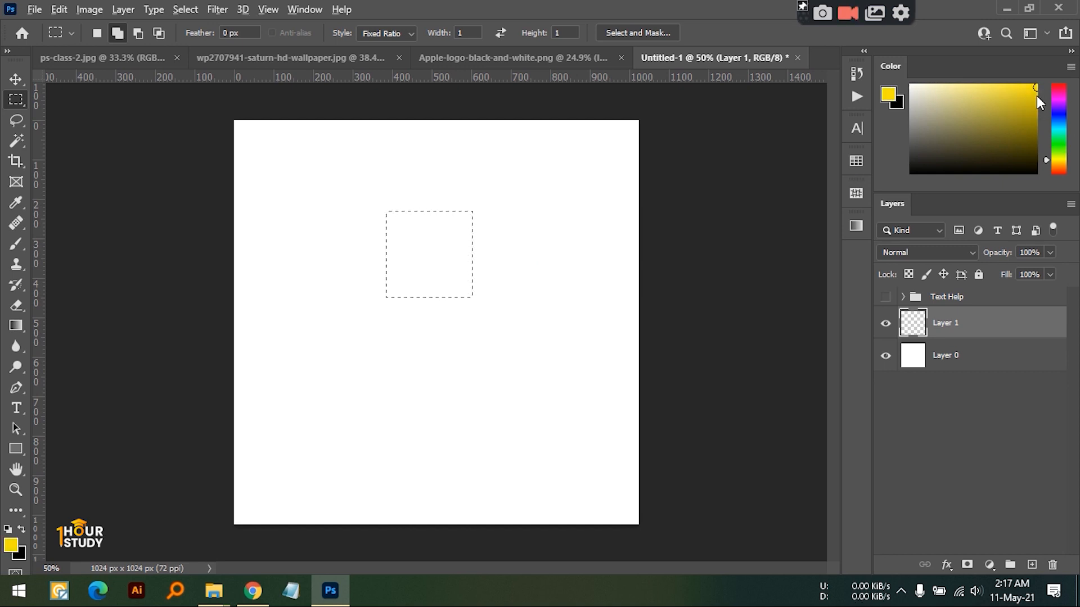
{"action": "key", "text": "alt+BackSpace"}
{"action": "key", "text": "ctrl+d"}
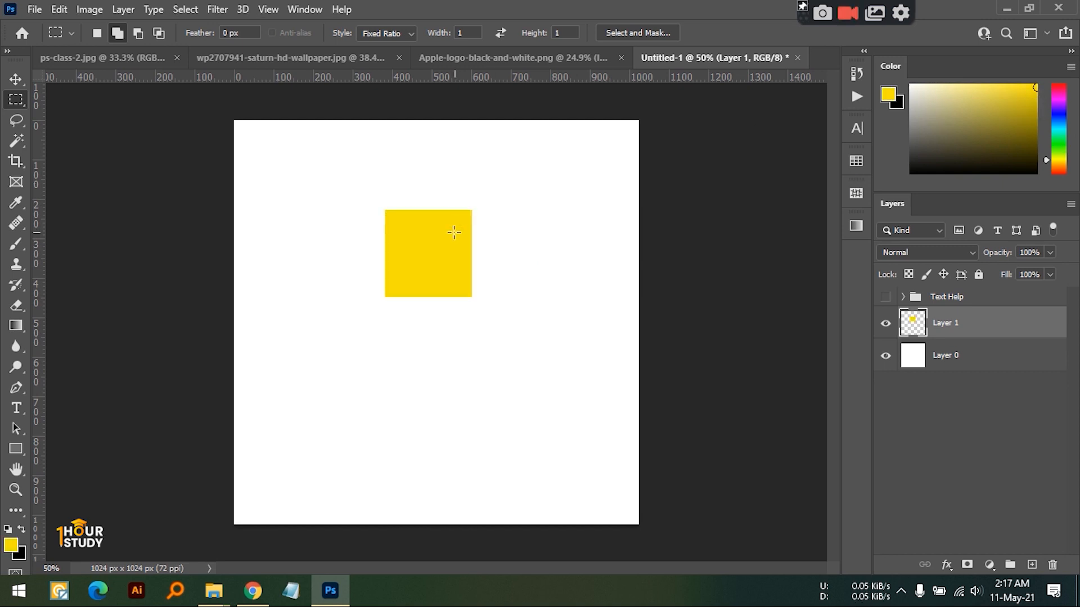
{"action": "key", "text": "v"}
{"action": "left_click_drag", "start_coordinate": [445, 246], "coordinate": [399, 249]}
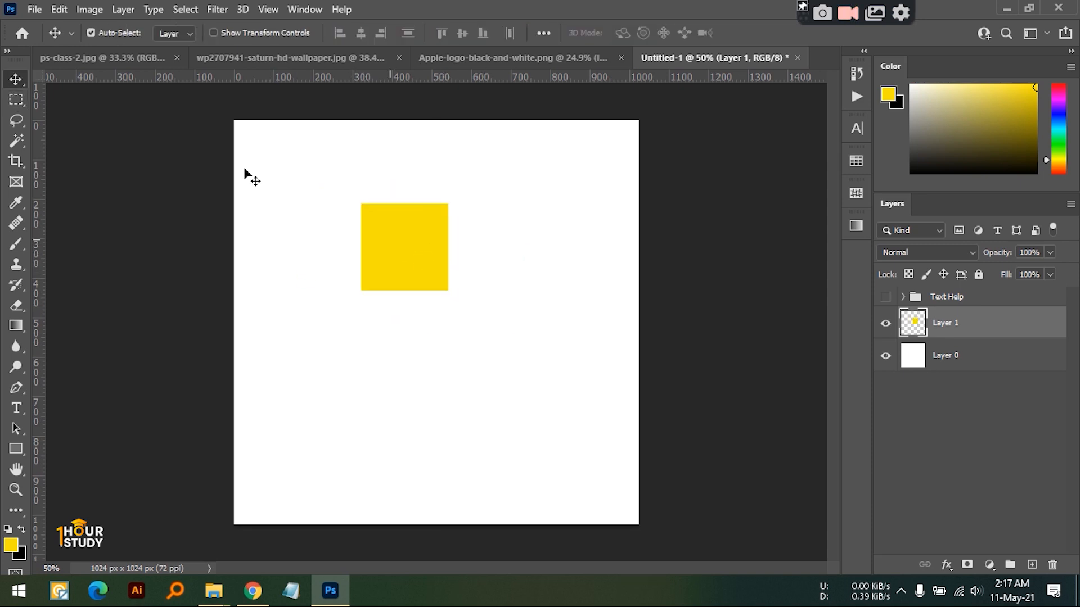
Step: Use the Artboard tool to draw a white artboard of about 1641 by 1040 px around the canvas
{"action": "right_click", "coordinate": [16, 79]}
{"action": "left_click", "coordinate": [85, 95]}
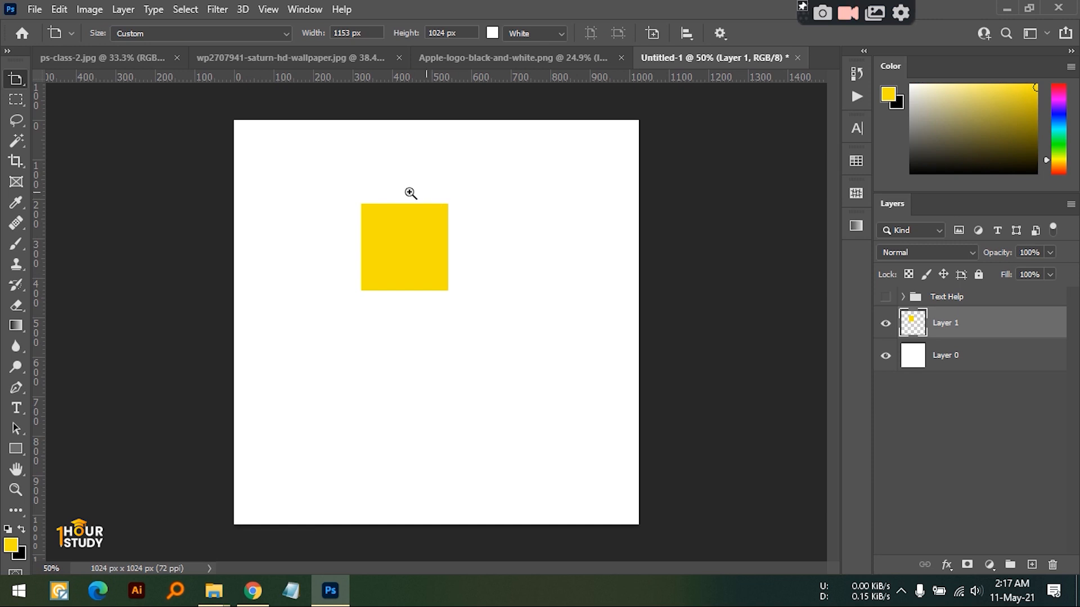
{"action": "scroll", "coordinate": [411, 193], "scroll_direction": "down", "scroll_amount": 2}
{"action": "left_click_drag", "start_coordinate": [158, 133], "coordinate": [644, 441]}
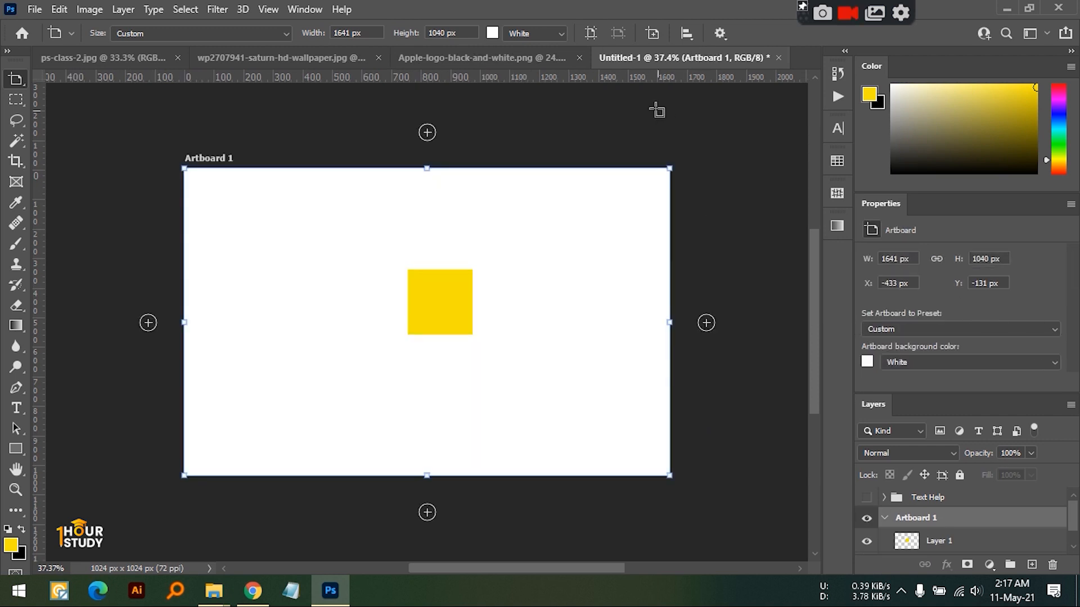
{"action": "left_click", "coordinate": [540, 36]}
{"action": "left_click", "coordinate": [540, 36]}
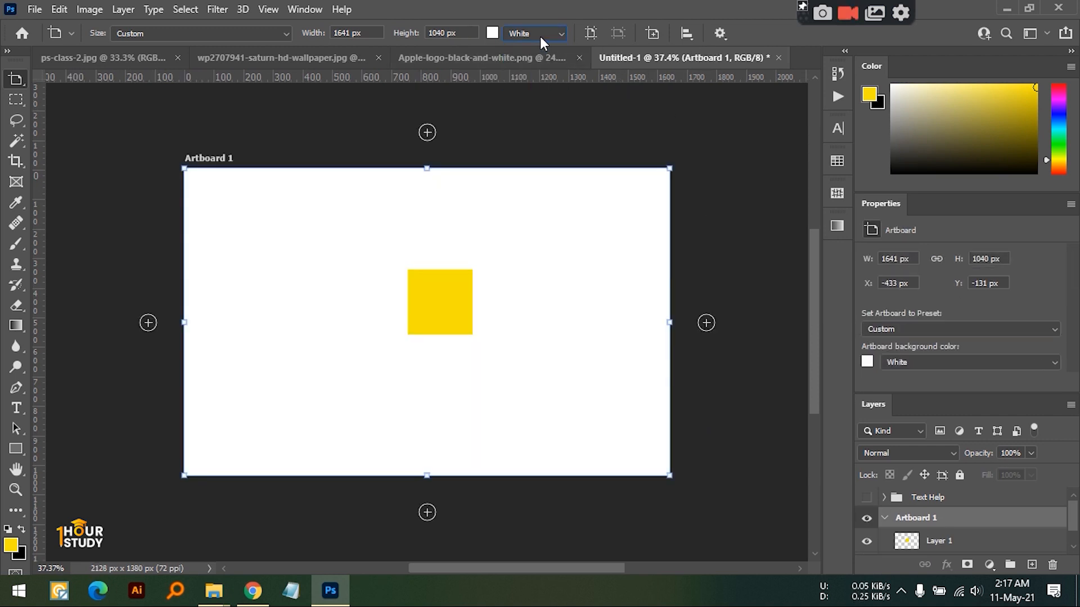
{"action": "right_click", "coordinate": [896, 209]}
{"action": "left_click", "coordinate": [882, 209]}
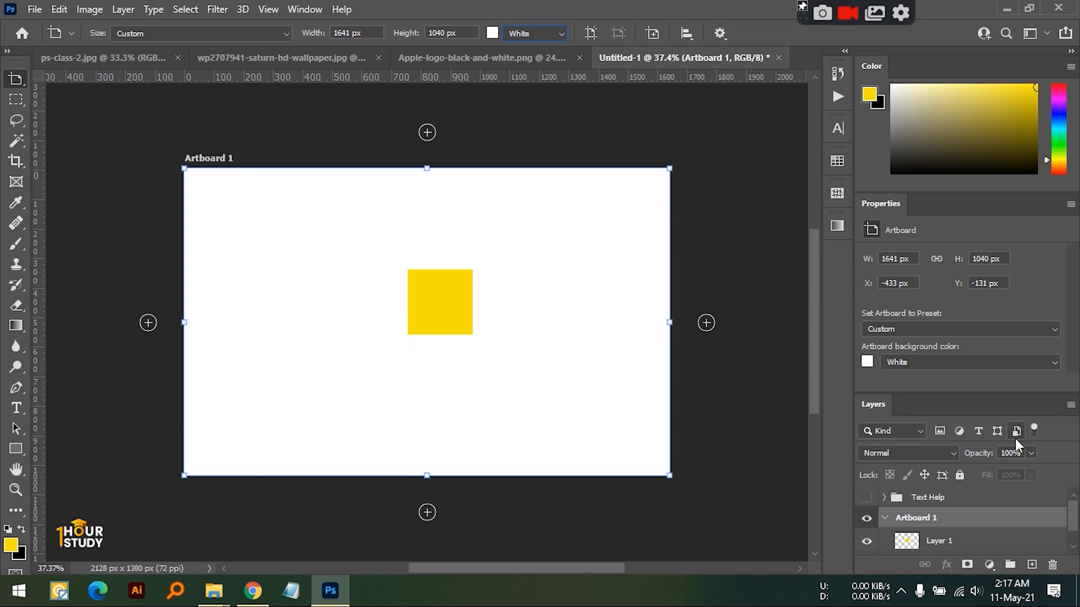
{"action": "right_click", "coordinate": [898, 202]}
{"action": "left_click", "coordinate": [925, 209]}
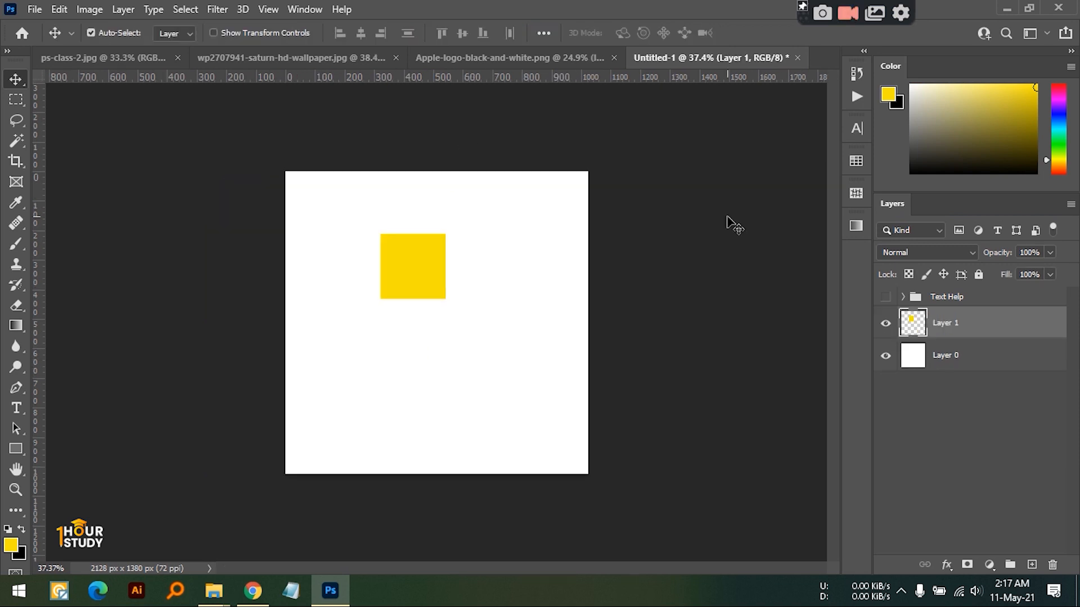
Step: Switch to the Artboard tool and back to the Move tool, and delete the yellow square
{"action": "key", "text": "shift+v"}
{"action": "left_click_drag", "start_coordinate": [391, 259], "coordinate": [437, 263]}
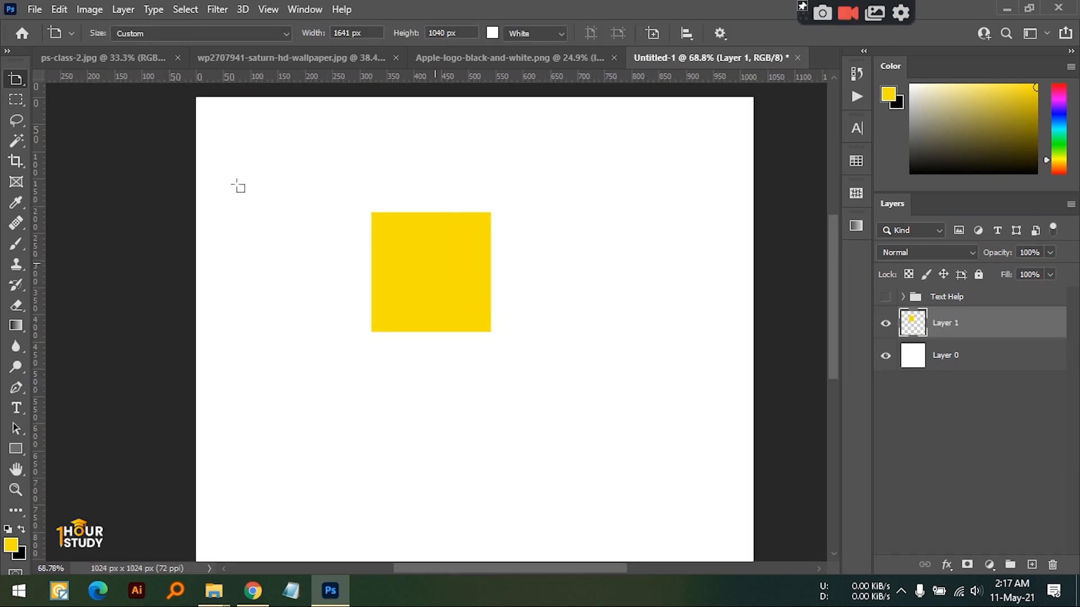
{"action": "left_click", "coordinate": [16, 79]}
{"action": "left_click", "coordinate": [56, 79]}
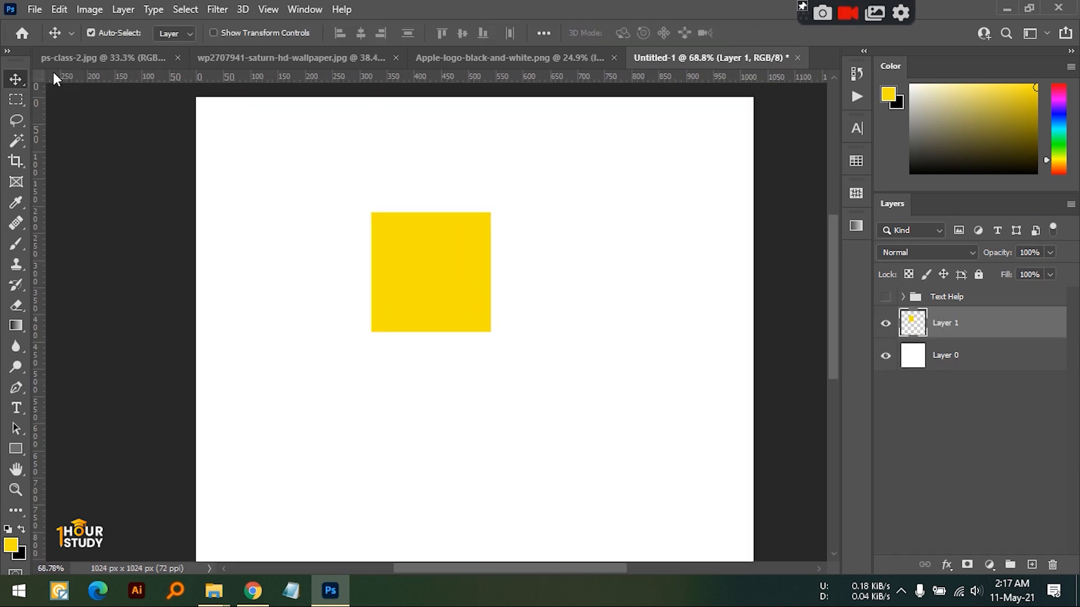
{"action": "left_click_drag", "start_coordinate": [534, 298], "coordinate": [483, 297]}
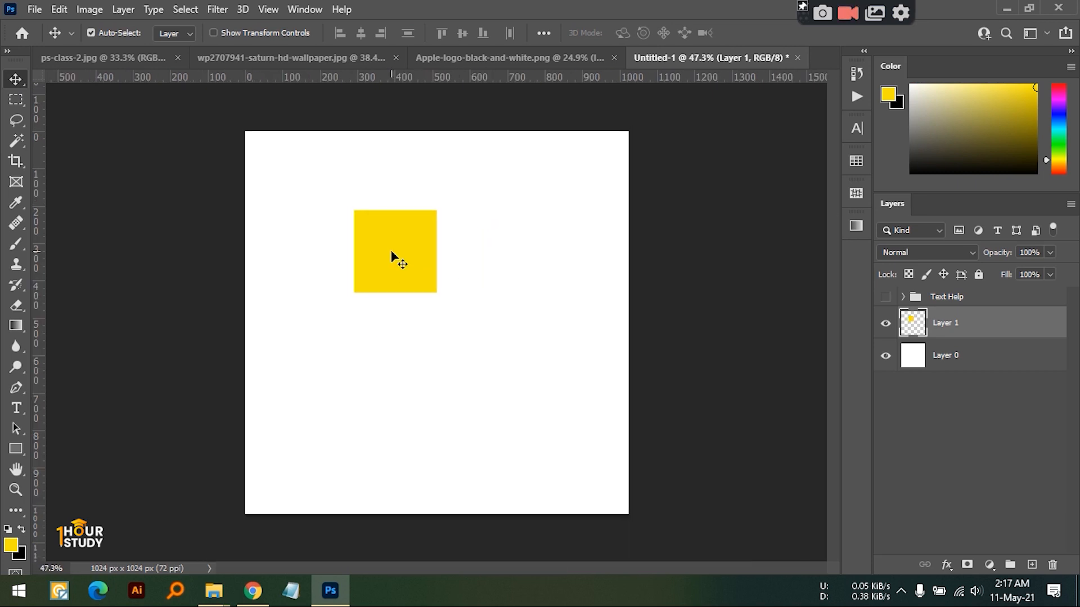
{"action": "key", "text": "Delete"}
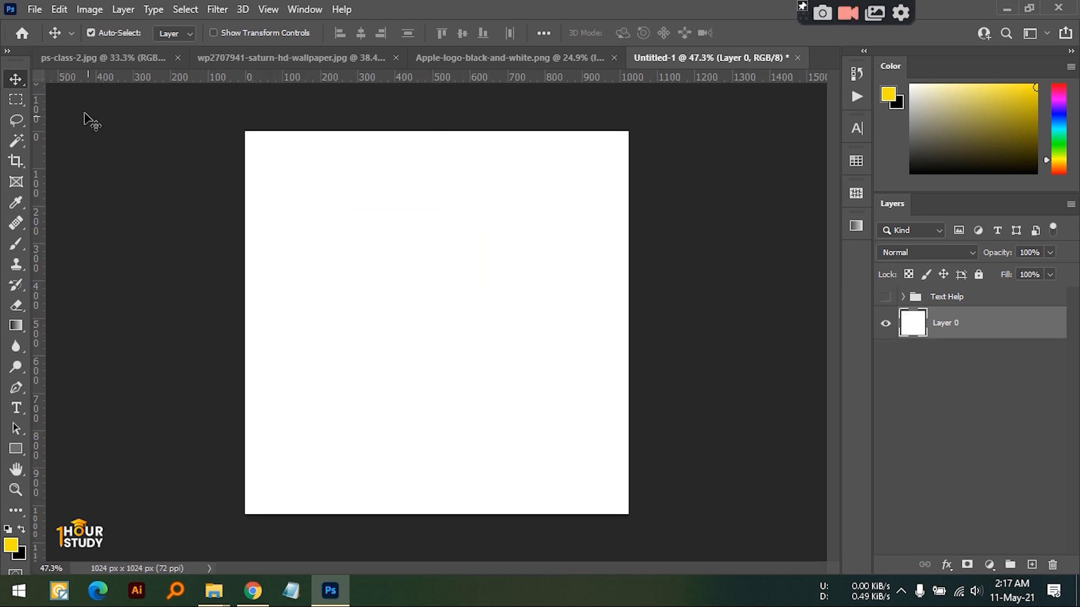
Step: With the Rectangular Marquee tool, draw a square selection about 410 px wide in the upper-left part of the canvas
{"action": "left_click", "coordinate": [16, 100]}
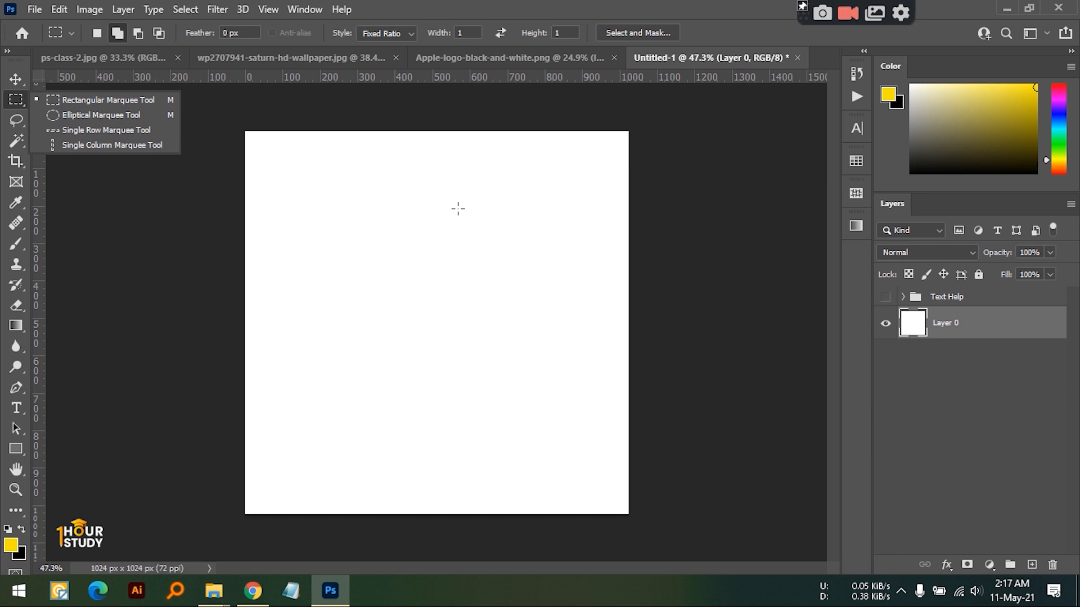
{"action": "left_click", "coordinate": [20, 103]}
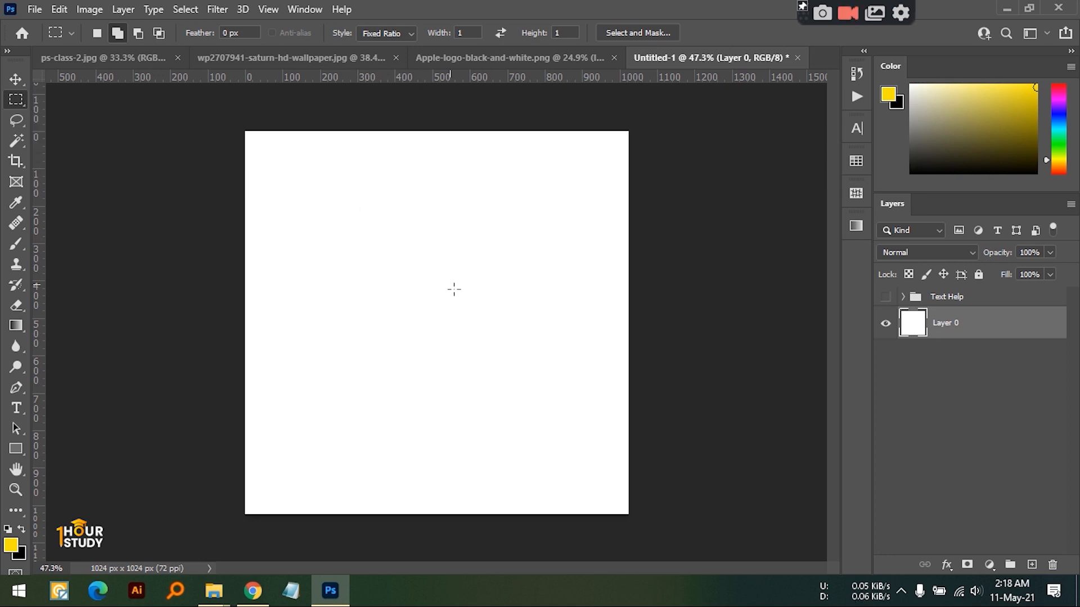
{"action": "left_click_drag", "start_coordinate": [435, 202], "coordinate": [461, 199]}
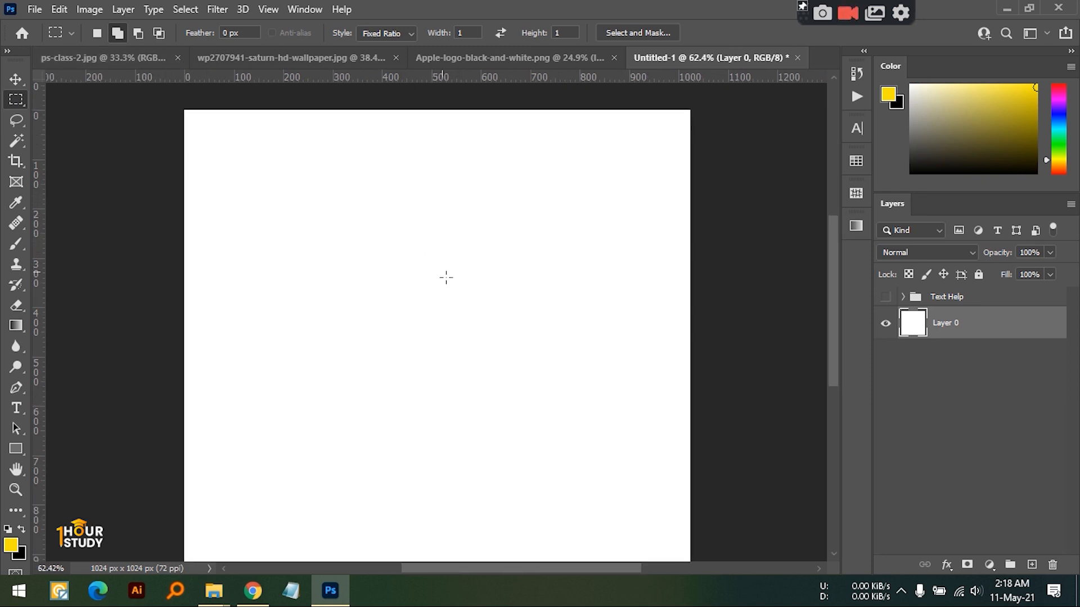
{"action": "left_click_drag", "start_coordinate": [273, 172], "coordinate": [531, 378]}
{"action": "left_click_drag", "start_coordinate": [674, 280], "coordinate": [640, 275]}
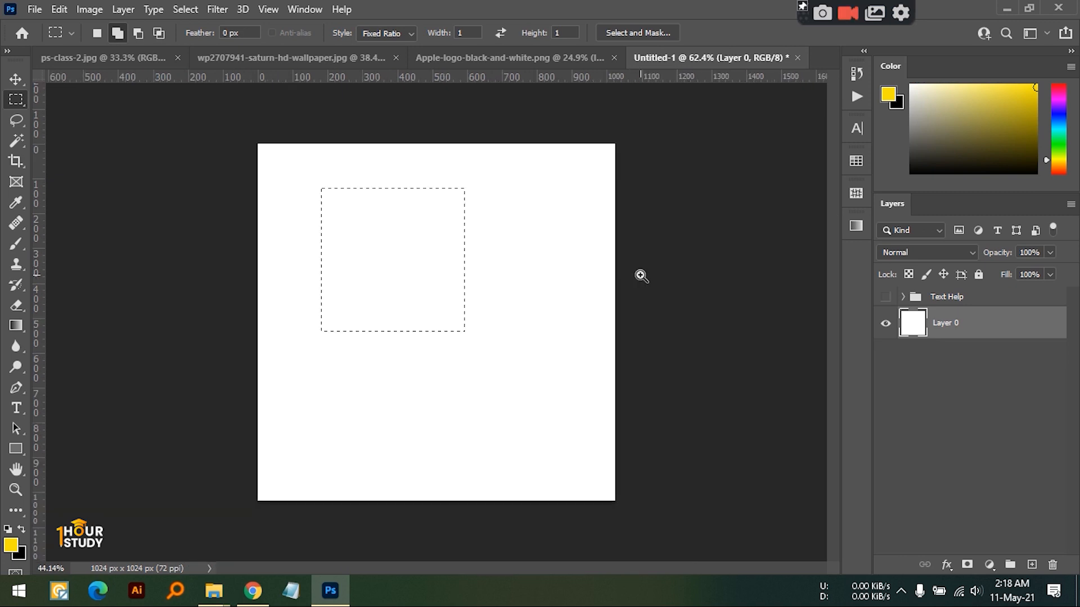
Step: Set the marquee to New Selection mode and draw a square selection about 135 px wide near the canvas's lower-left corner
{"action": "left_click", "coordinate": [97, 34]}
{"action": "left_click_drag", "start_coordinate": [449, 438], "coordinate": [487, 445]}
{"action": "key", "text": "ctrl+d"}
Step: Draw a square marquee selection about 275 px wide in the canvas's lower-right area, deselect it, and undo the deselection
{"action": "right_click", "coordinate": [20, 98]}
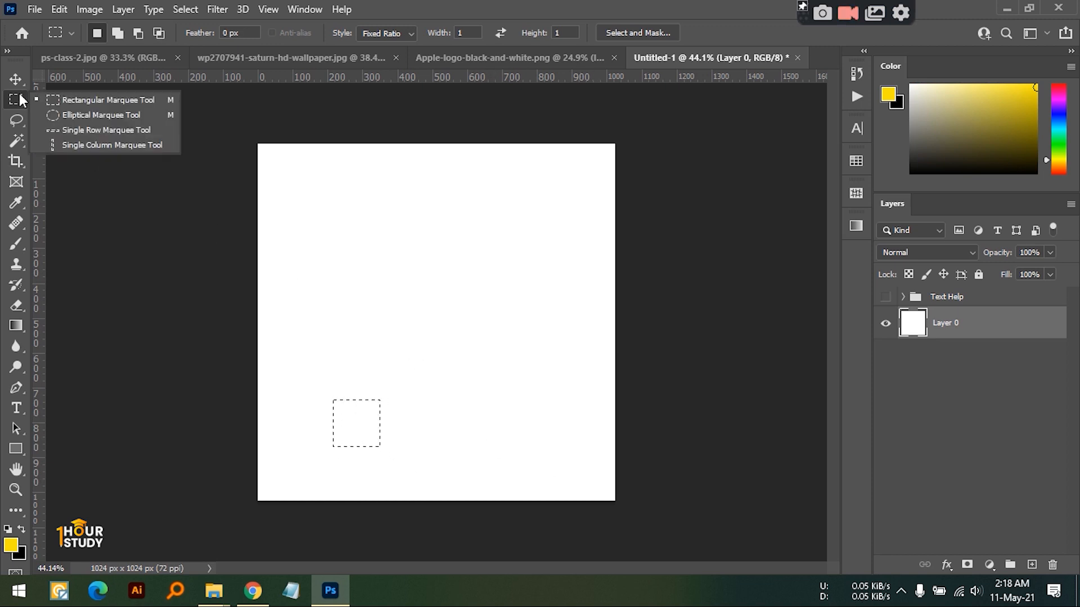
{"action": "left_click", "coordinate": [66, 100]}
{"action": "left_click_drag", "start_coordinate": [471, 362], "coordinate": [596, 453]}
{"action": "key", "text": "ctrl+d"}
{"action": "key", "text": "ctrl+z"}
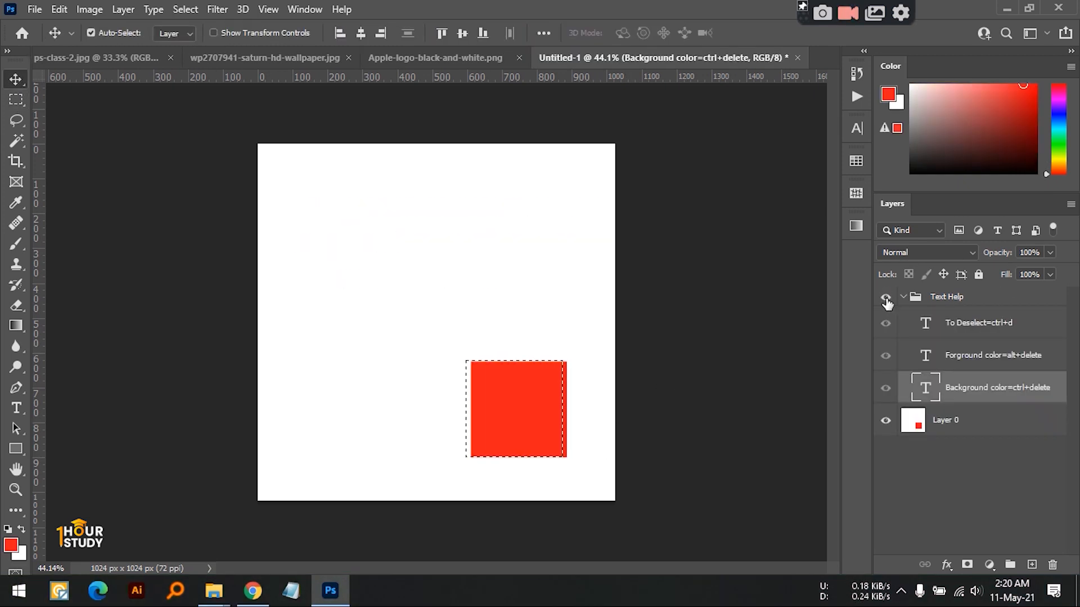
Step: Show the Text Help group and, on a new layer above Layer 0, add a circular selection about 285 px wide filled with red
{"action": "left_click", "coordinate": [885, 298]}
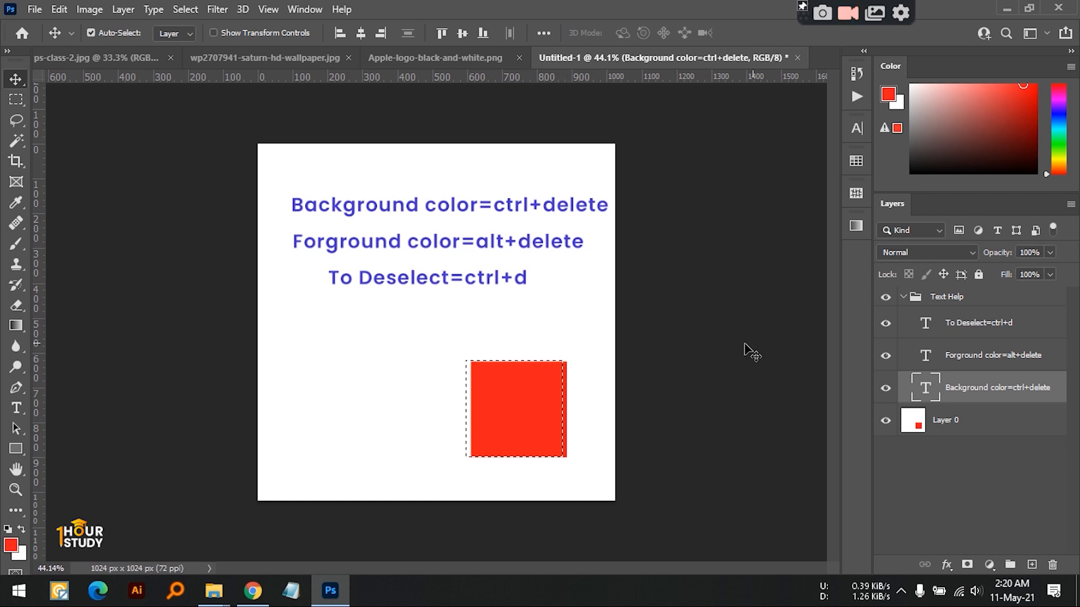
{"action": "left_click", "coordinate": [956, 424]}
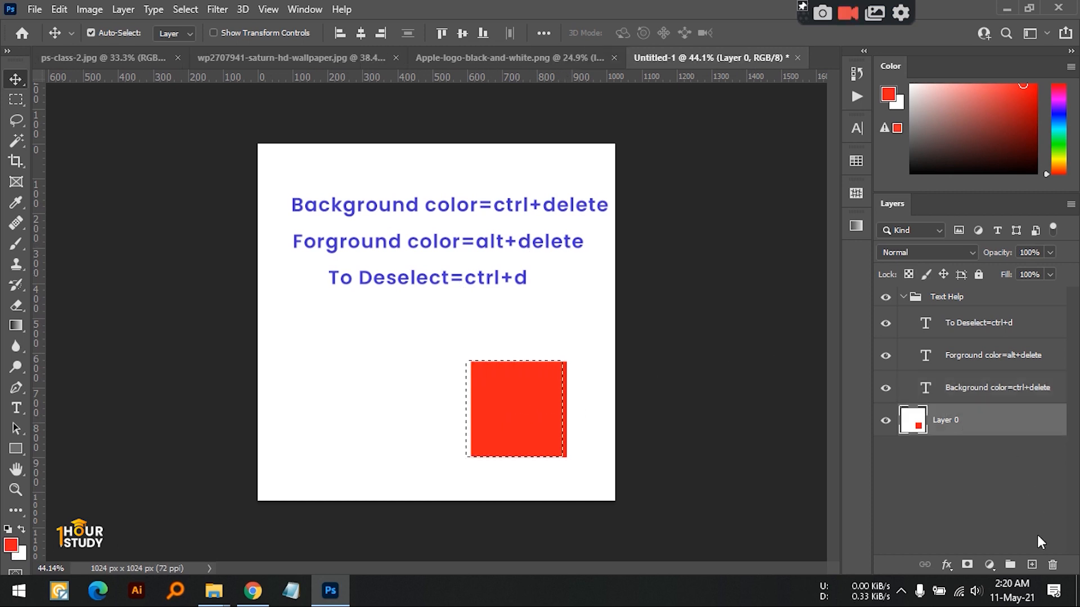
{"action": "left_click", "coordinate": [1032, 565]}
{"action": "right_click", "coordinate": [15, 104]}
{"action": "left_click", "coordinate": [68, 116]}
{"action": "left_click_drag", "start_coordinate": [342, 389], "coordinate": [406, 437]}
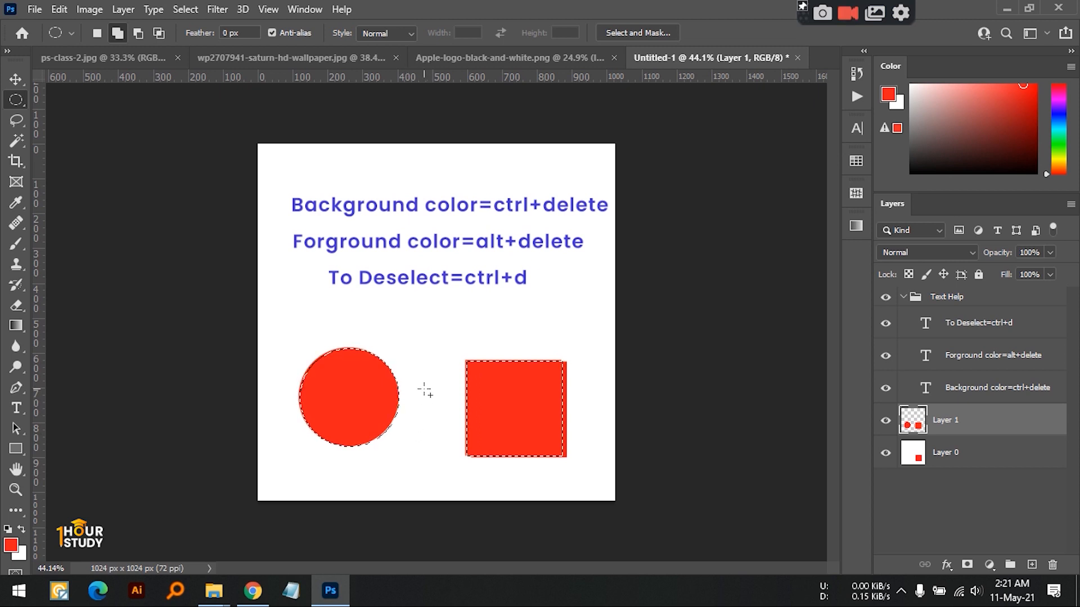
Step: Set the background color to turquoise
{"action": "left_click", "coordinate": [20, 556]}
{"action": "mouse_move", "coordinate": [465, 212]}
{"action": "left_mouse_down"}
{"action": "mouse_move", "coordinate": [433, 215]}
{"action": "mouse_move", "coordinate": [406, 194]}
{"action": "left_mouse_up"}
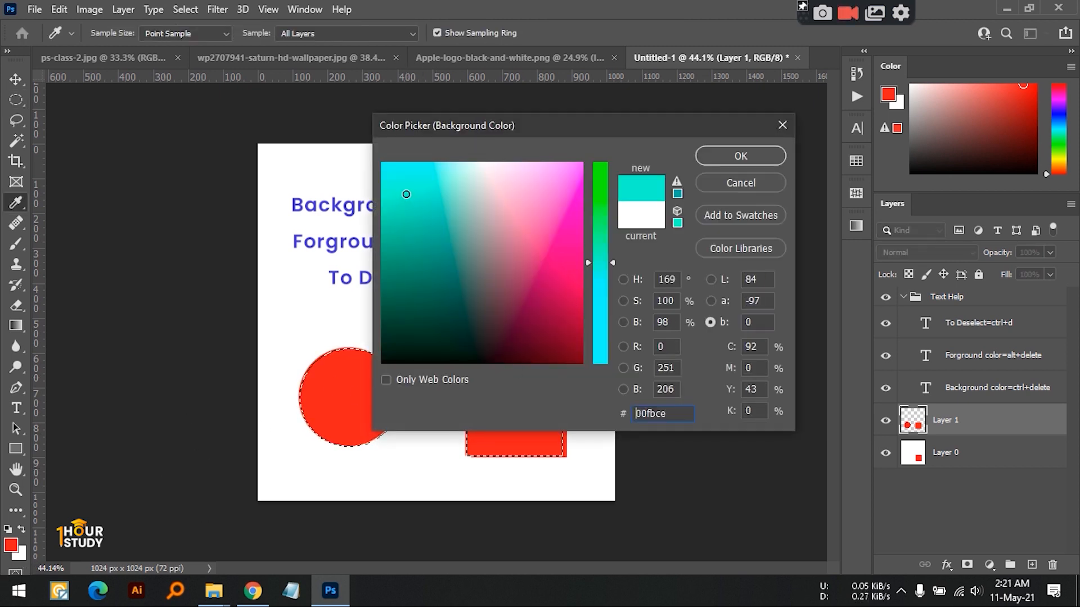
{"action": "left_click", "coordinate": [741, 156]}
Step: Add an elliptical selection about 160 px wide between the circle and the square, fill all selections with the background color, and deselect
{"action": "left_click_drag", "start_coordinate": [404, 311], "coordinate": [461, 362]}
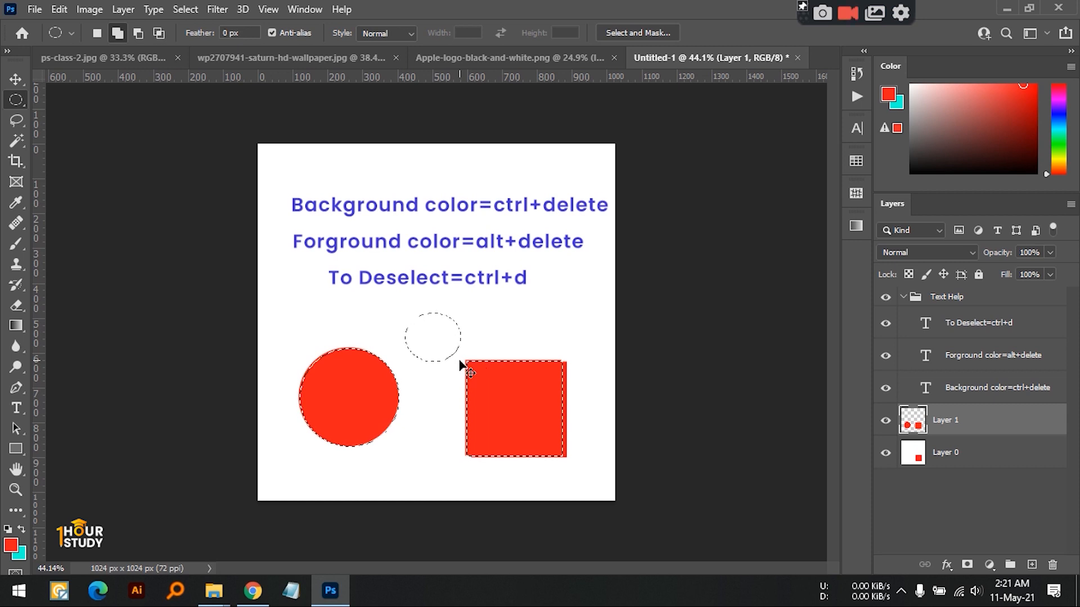
{"action": "key", "text": "ctrl+Delete"}
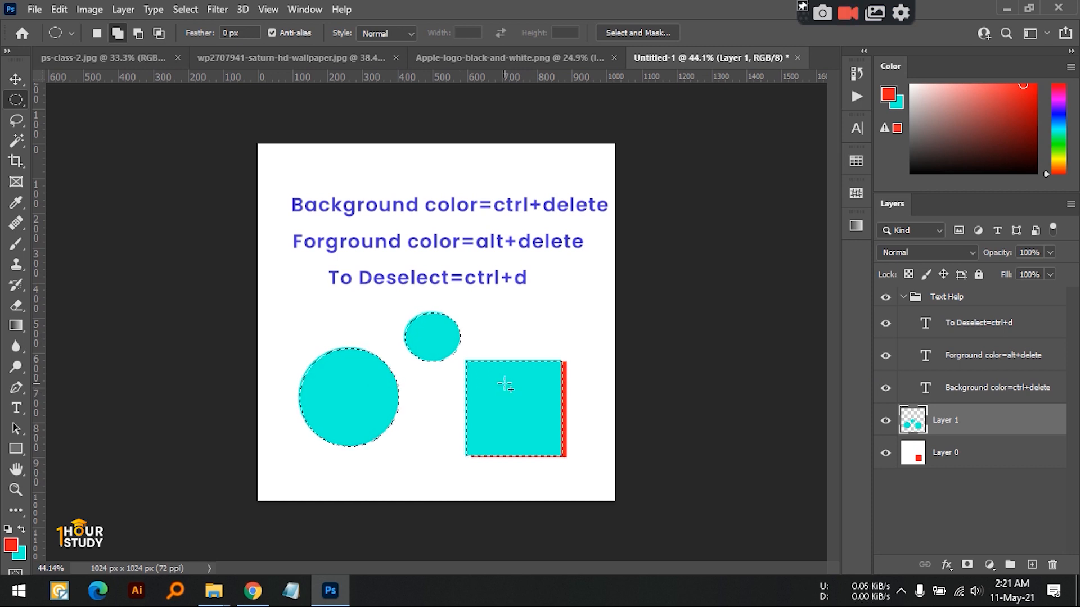
{"action": "key", "text": "ctrl+d"}
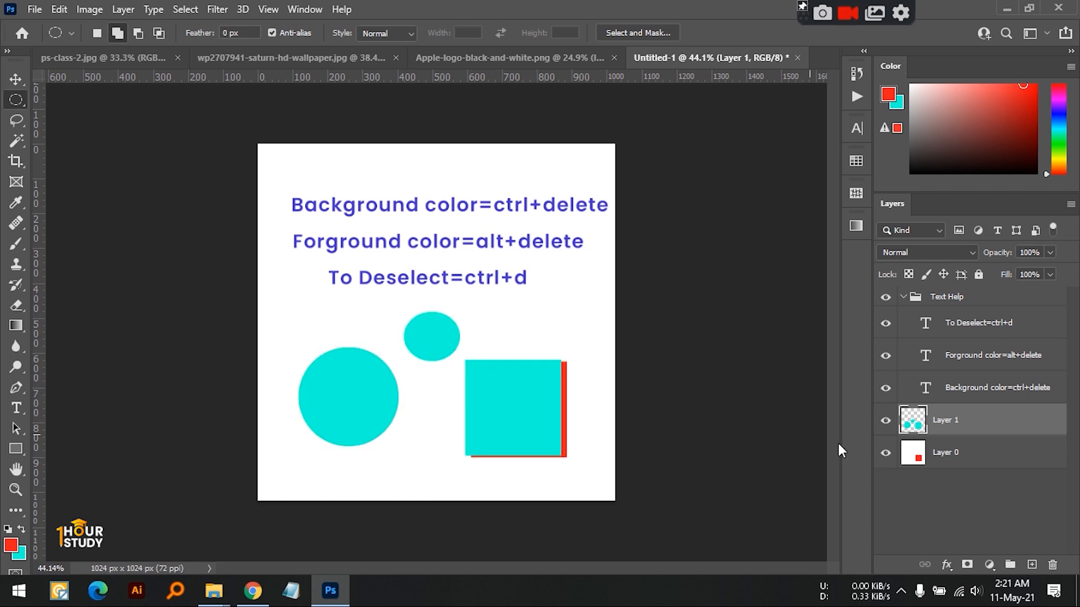
Step: Delete Layer 1 with the turquoise shapes, and collapse and hide the Text Help group
{"action": "key", "text": "v"}
{"action": "left_click", "coordinate": [1052, 565]}
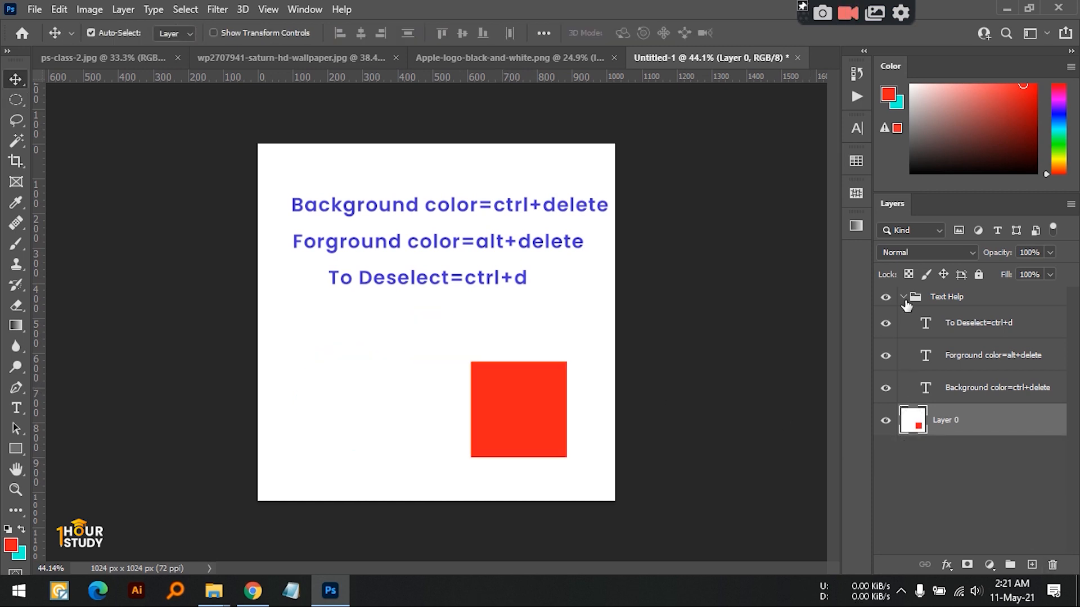
{"action": "left_click", "coordinate": [903, 297]}
{"action": "left_click", "coordinate": [886, 297]}
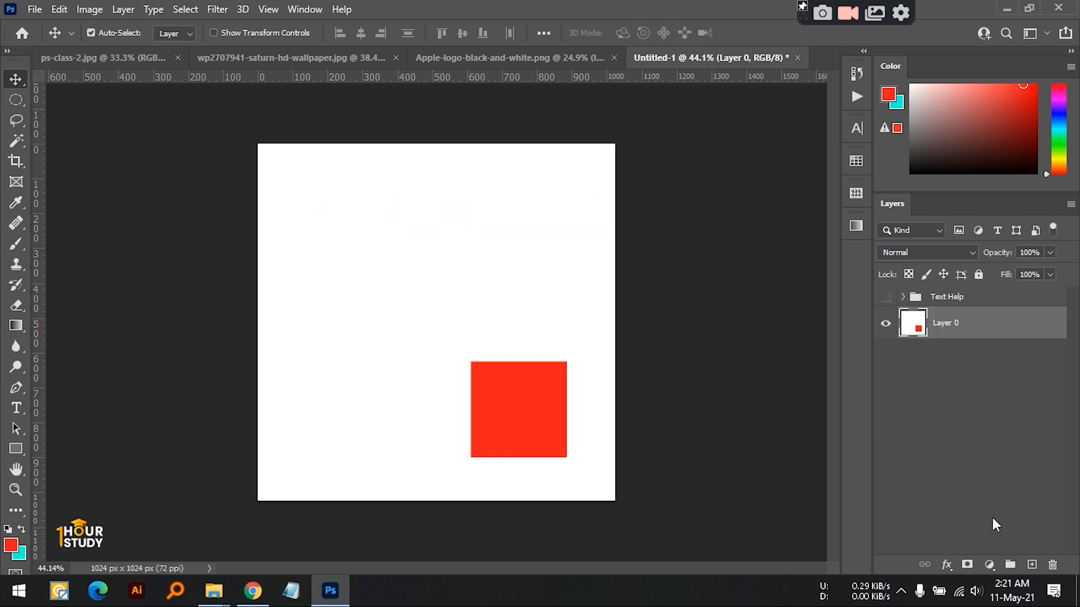
Step: Add a new empty layer above Layer 0 and delete Layer 0 with its red square
{"action": "left_click", "coordinate": [1032, 565]}
{"action": "left_click", "coordinate": [518, 400]}
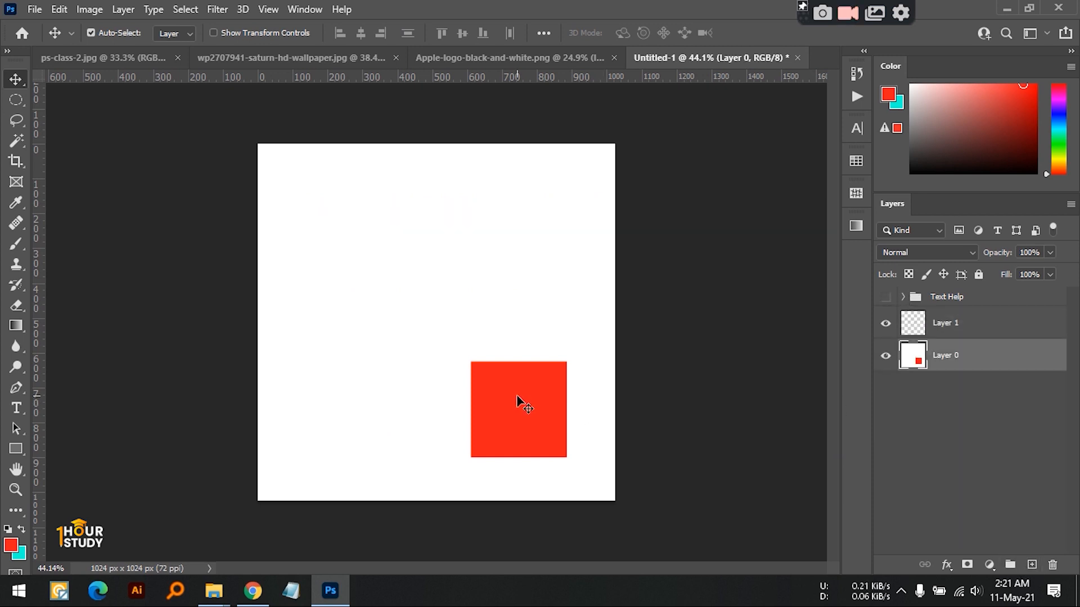
{"action": "key", "text": "Delete"}
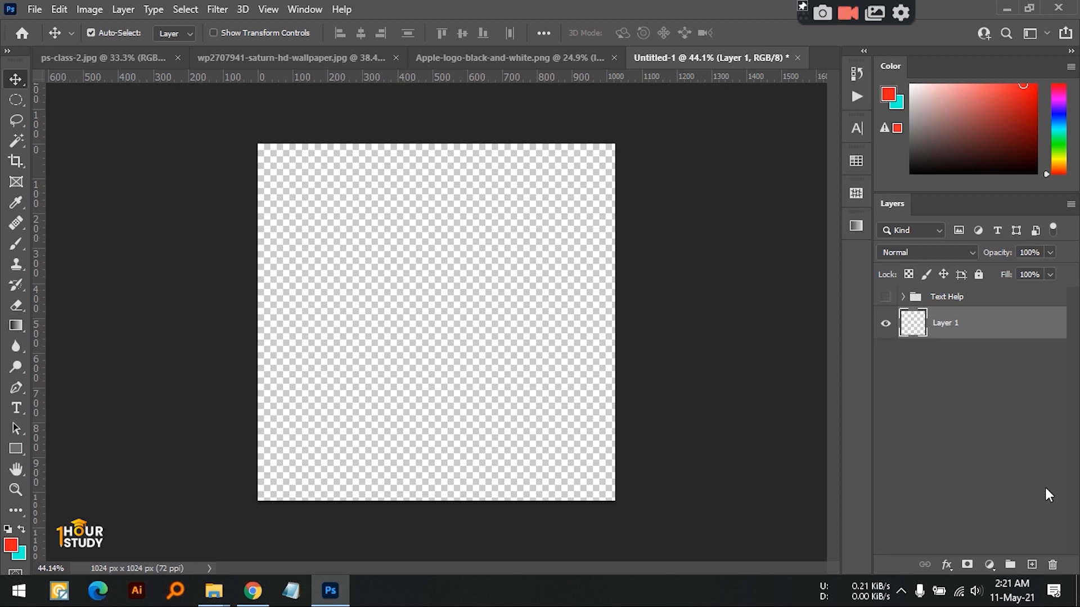
Step: Undo the deletion of Layer 0 and add a new empty layer directly above it
{"action": "key", "text": "ctrl+z"}
{"action": "left_click", "coordinate": [1031, 564]}
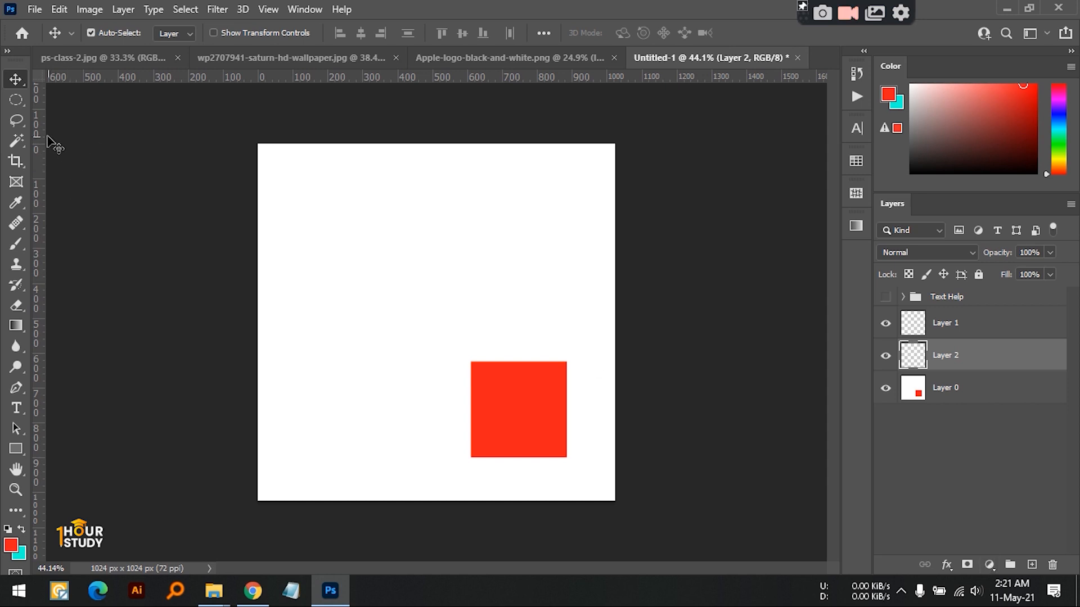
Step: Draw several fixed-ratio square selections with the Rectangular Marquee tool, ending with one in the canvas's upper-left area
{"action": "left_click", "coordinate": [14, 102]}
{"action": "right_click", "coordinate": [14, 102]}
{"action": "left_click", "coordinate": [67, 106]}
{"action": "left_click_drag", "start_coordinate": [347, 189], "coordinate": [455, 280]}
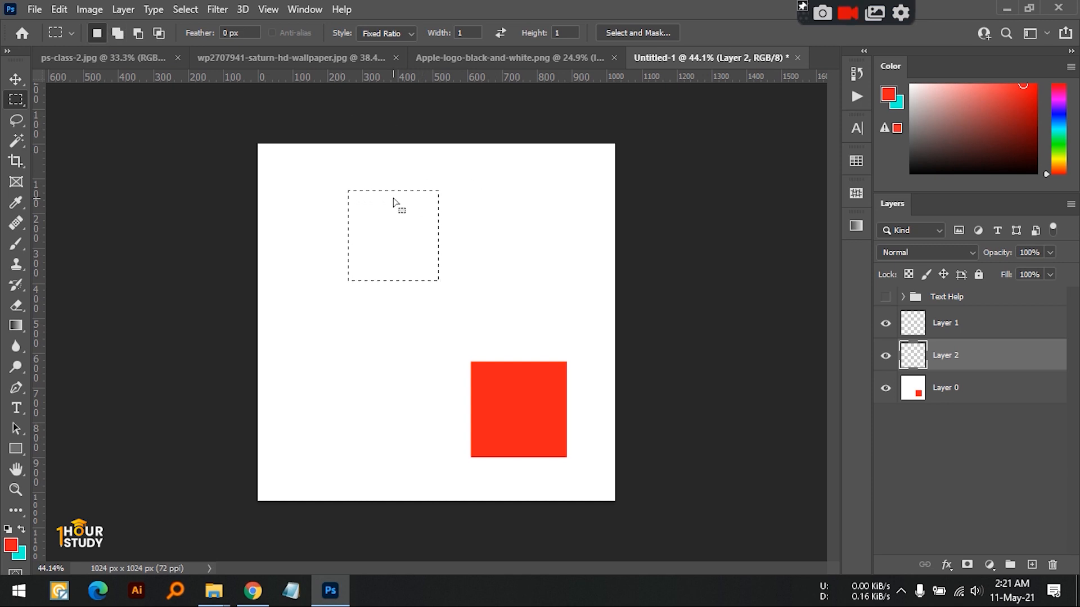
{"action": "left_click_drag", "start_coordinate": [498, 175], "coordinate": [599, 244]}
{"action": "left_click_drag", "start_coordinate": [288, 180], "coordinate": [384, 275]}
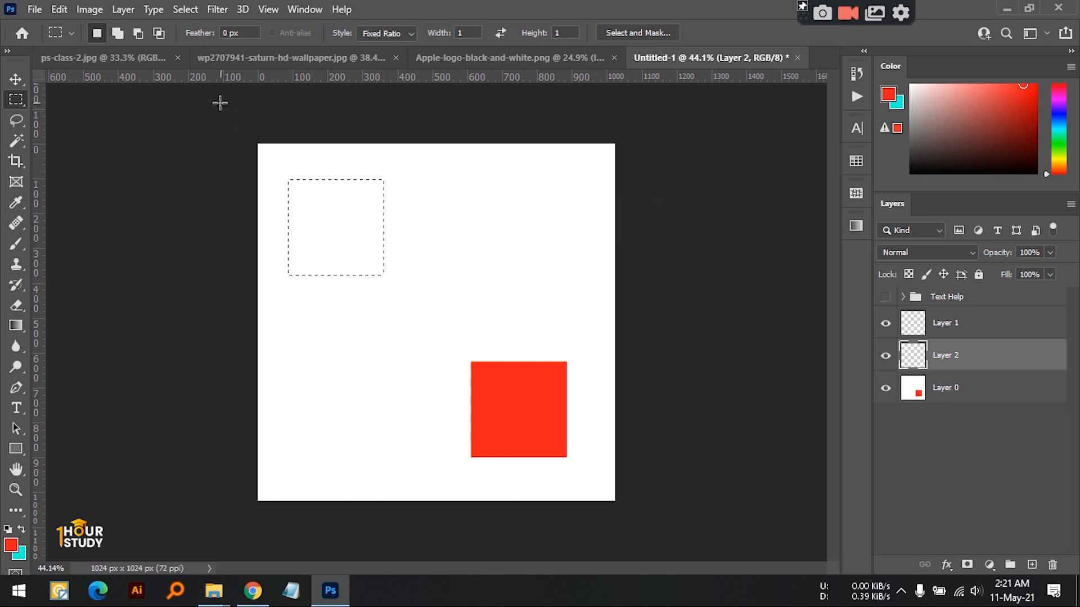
Step: Add an overlapping larger square to the selection, and set the style to Normal to add a rectangle about 379 by 441 px
{"action": "left_click", "coordinate": [119, 37]}
{"action": "left_click_drag", "start_coordinate": [395, 162], "coordinate": [542, 304]}
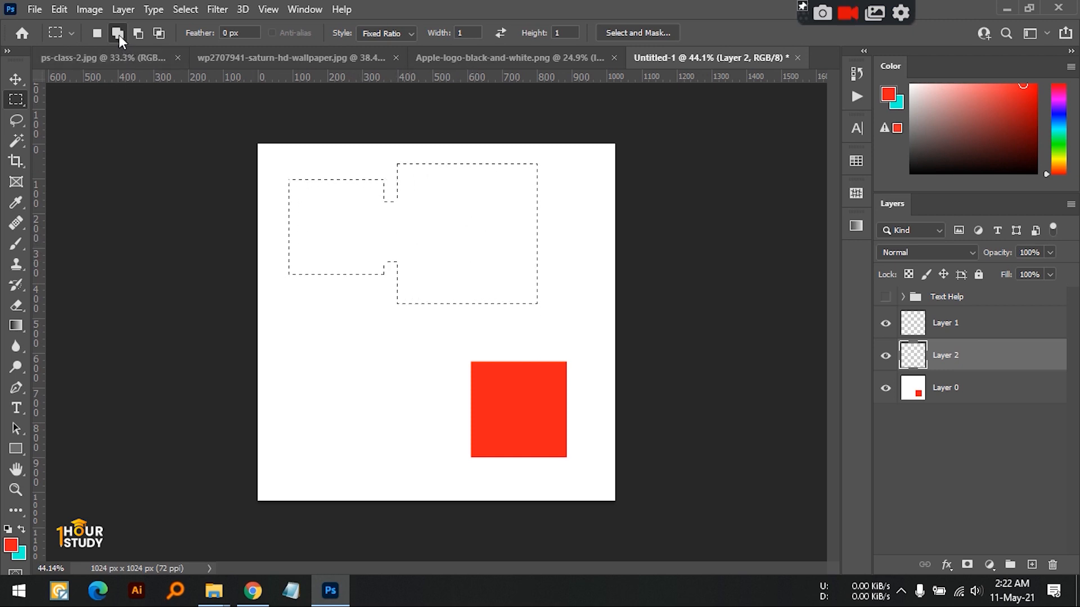
{"action": "left_click", "coordinate": [407, 33]}
{"action": "left_click", "coordinate": [382, 44]}
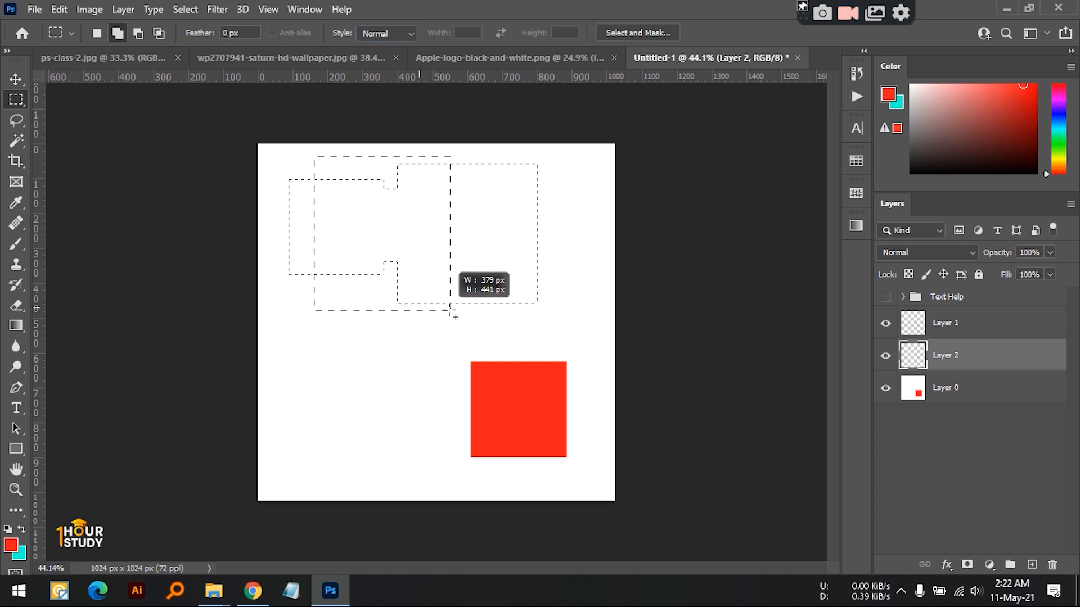
Step: Subtract a rectangle across the middle of the combined selection, and intersect the remainder with two further rectangles
{"action": "left_click", "coordinate": [139, 35]}
{"action": "left_click_drag", "start_coordinate": [564, 293], "coordinate": [349, 206]}
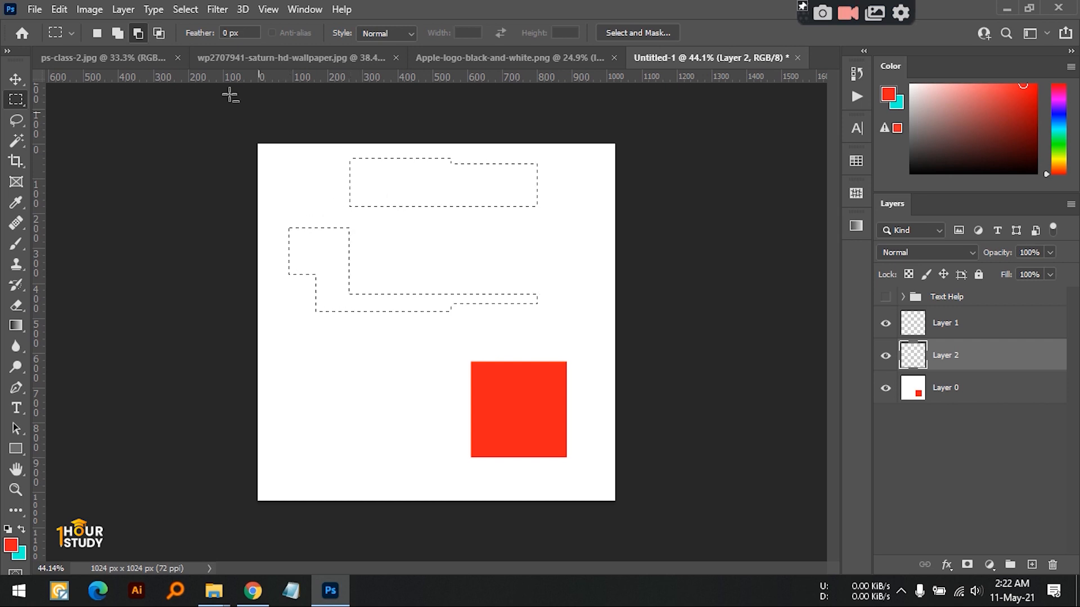
{"action": "left_click", "coordinate": [161, 34]}
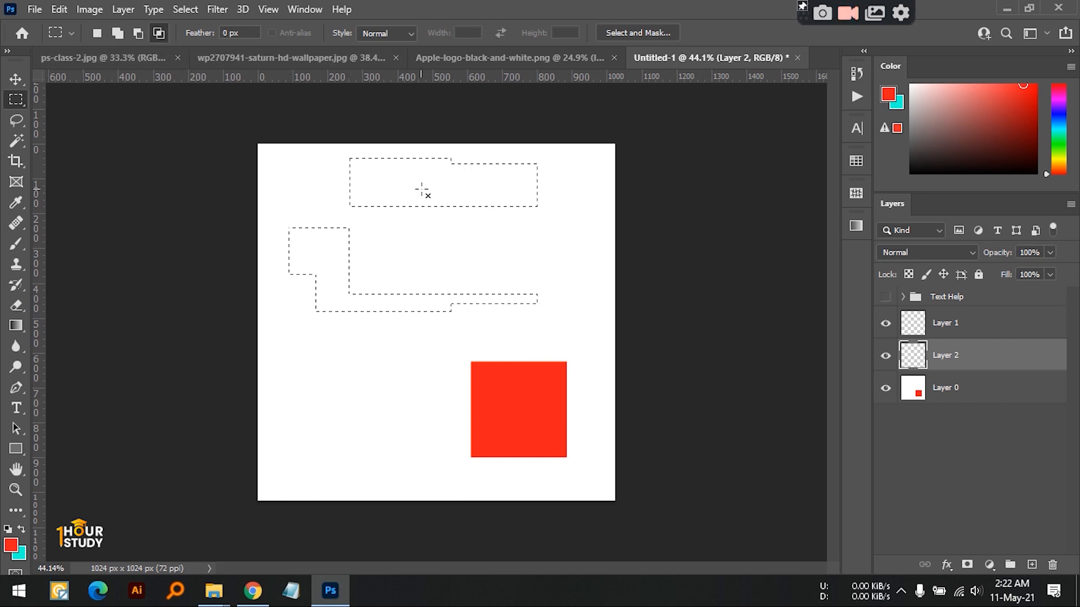
{"action": "left_click_drag", "start_coordinate": [304, 148], "coordinate": [419, 313]}
{"action": "left_click_drag", "start_coordinate": [387, 145], "coordinate": [355, 174]}
Step: Try the Fixed Ratio and Fixed Size marquee styles, return to Normal, and intersect the small selection with another rectangle
{"action": "left_click", "coordinate": [385, 35]}
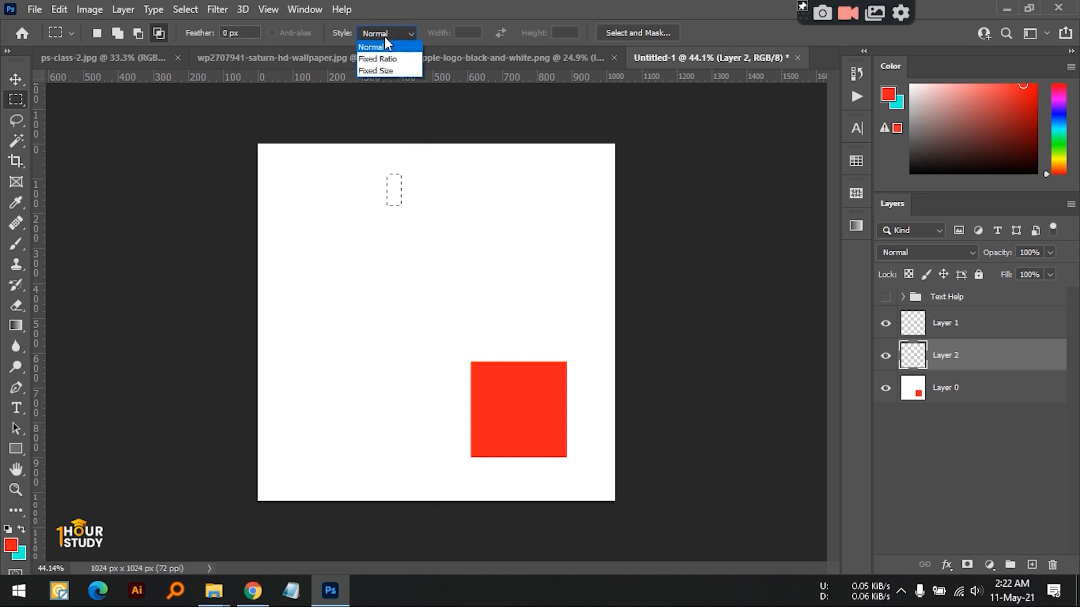
{"action": "left_click", "coordinate": [388, 59]}
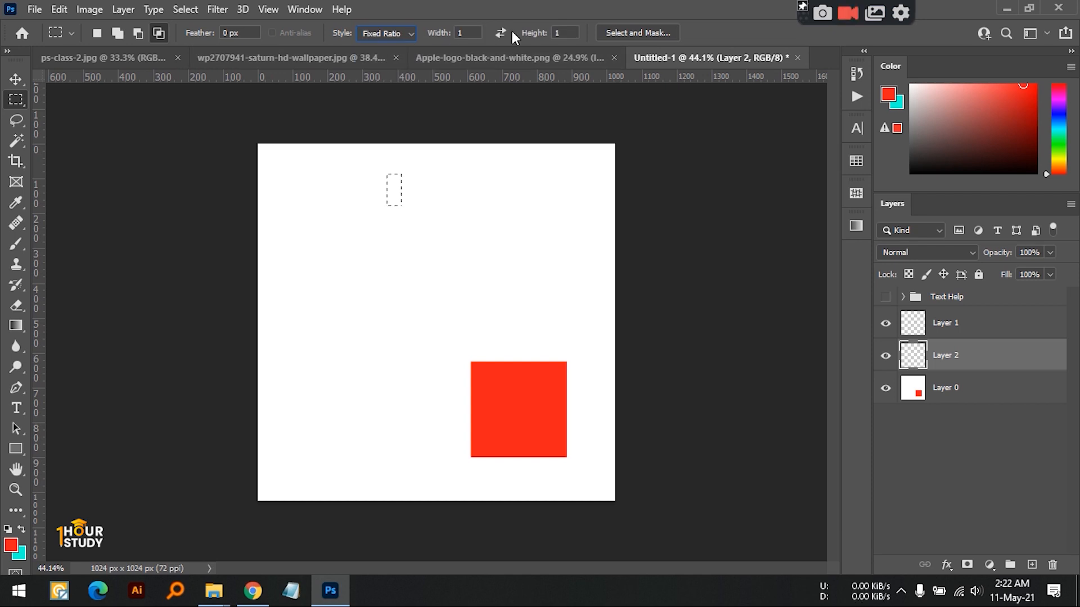
{"action": "left_click", "coordinate": [398, 34]}
{"action": "left_click", "coordinate": [405, 72]}
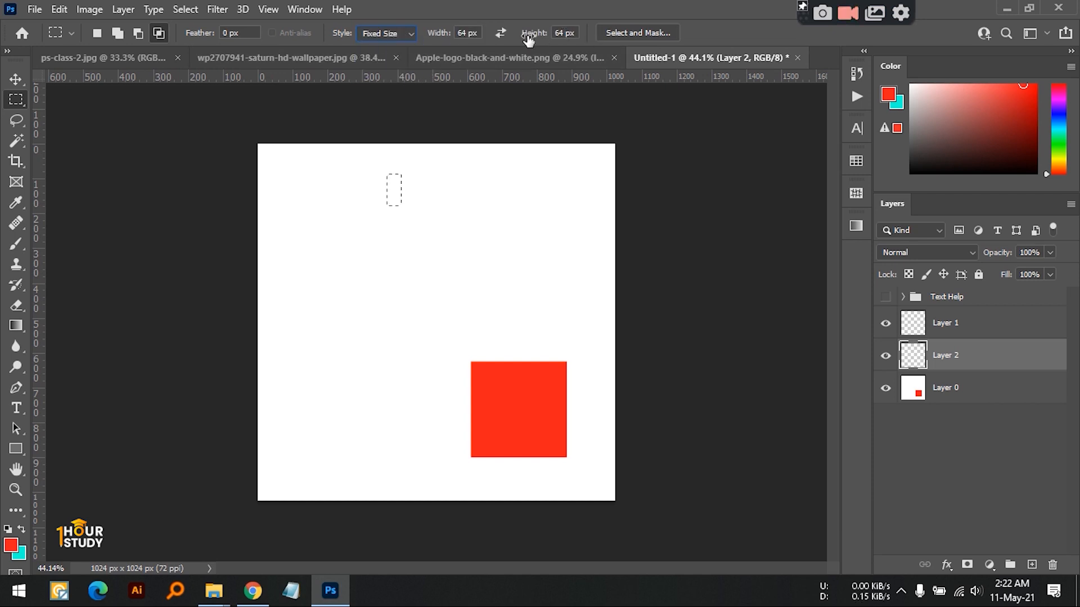
{"action": "left_click", "coordinate": [395, 34]}
{"action": "left_click", "coordinate": [387, 48]}
{"action": "left_click_drag", "start_coordinate": [313, 176], "coordinate": [503, 260]}
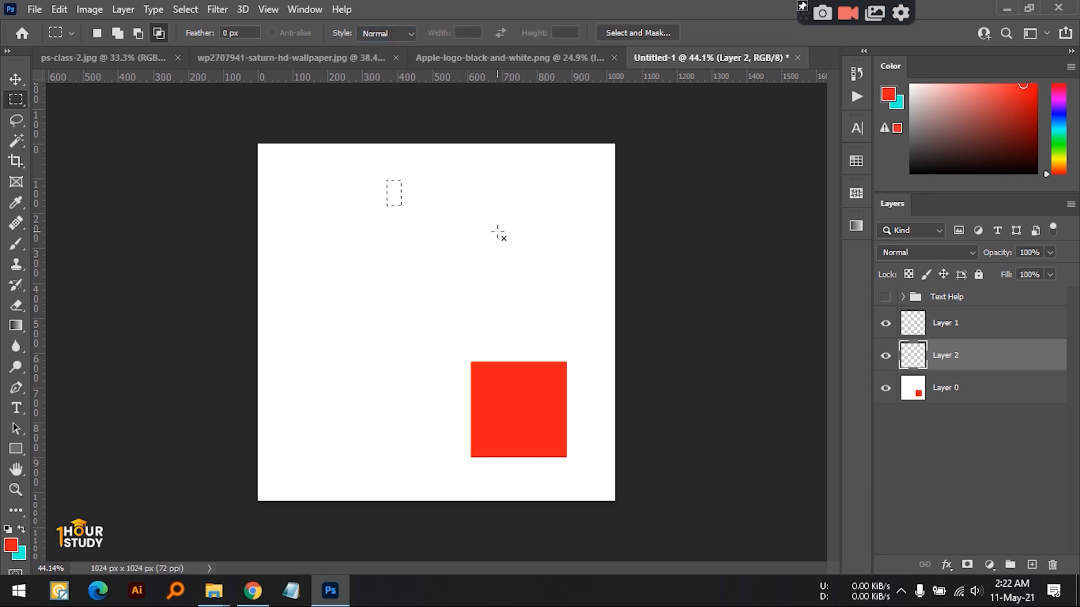
Step: Draw a new wide rectangular selection above the red square and fill it with a light blue foreground color
{"action": "left_click", "coordinate": [99, 34]}
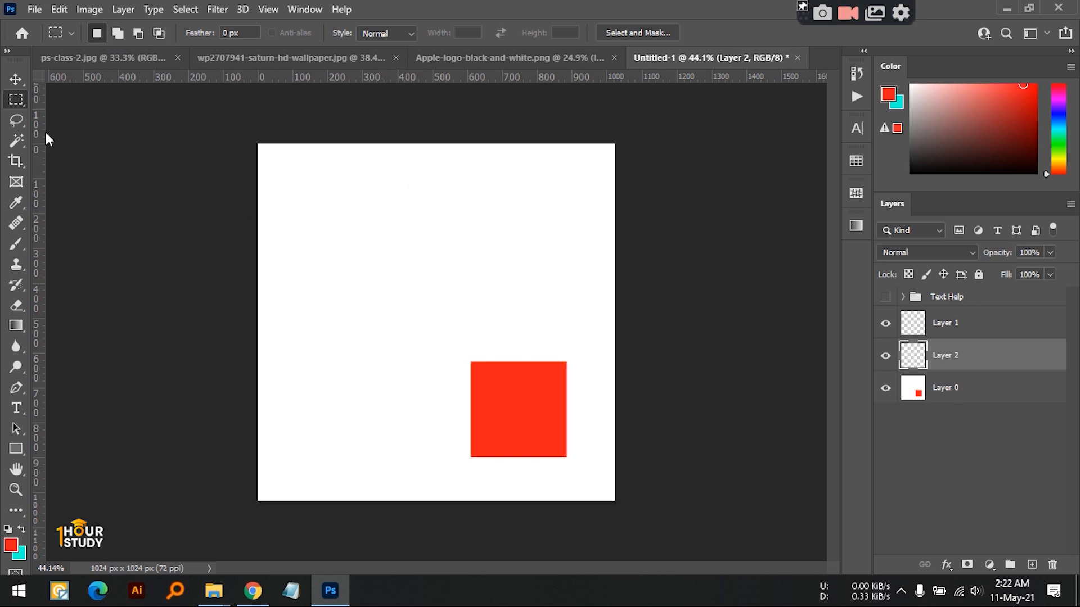
{"action": "left_click_drag", "start_coordinate": [342, 227], "coordinate": [544, 284]}
{"action": "key", "text": "ctrl+d"}
{"action": "left_click", "coordinate": [1058, 130]}
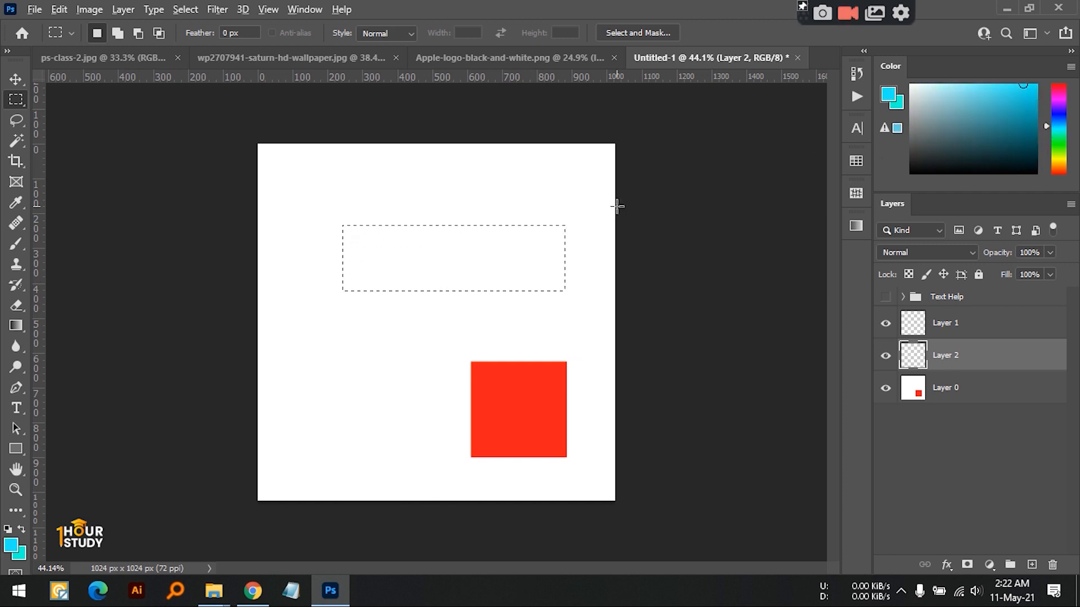
{"action": "key", "text": "alt+BackSpace"}
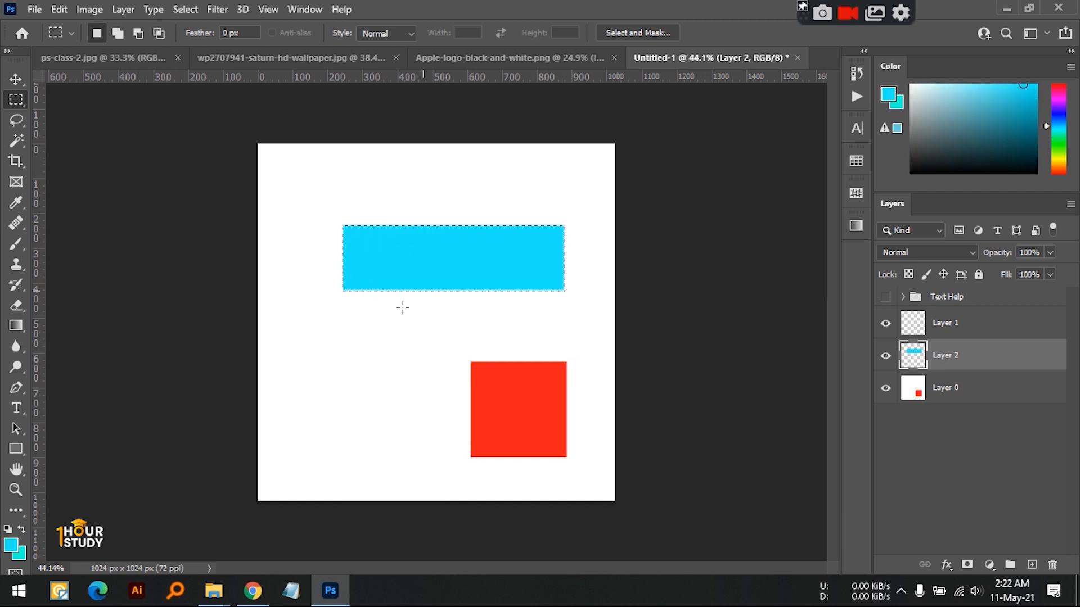
Step: Draw a tall rectangular selection beside the red square, fill it with the foreground color, and deselect
{"action": "left_click_drag", "start_coordinate": [316, 335], "coordinate": [384, 442]}
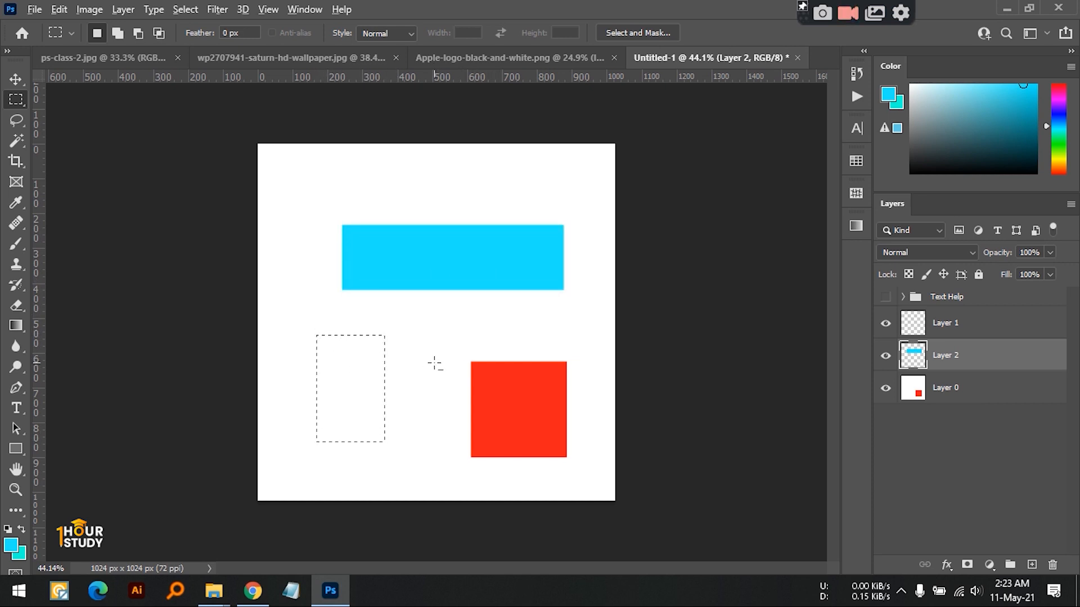
{"action": "key", "text": "alt+BackSpace"}
{"action": "key", "text": "ctrl+d"}
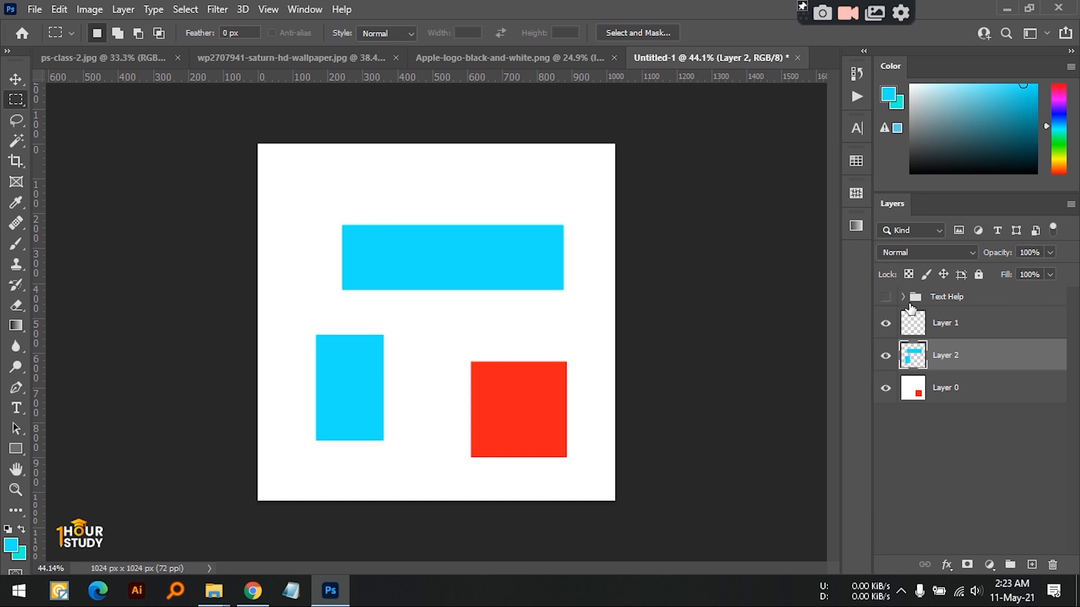
Step: Show the shortcut notes in the Text Help group and hide them again
{"action": "left_click", "coordinate": [887, 297]}
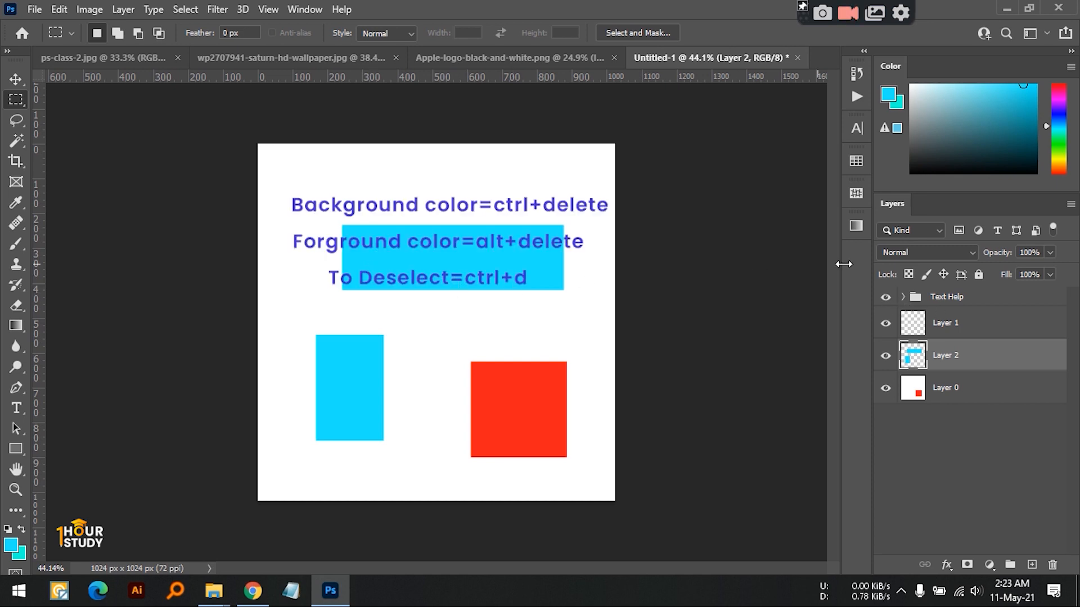
{"action": "left_click", "coordinate": [886, 297]}
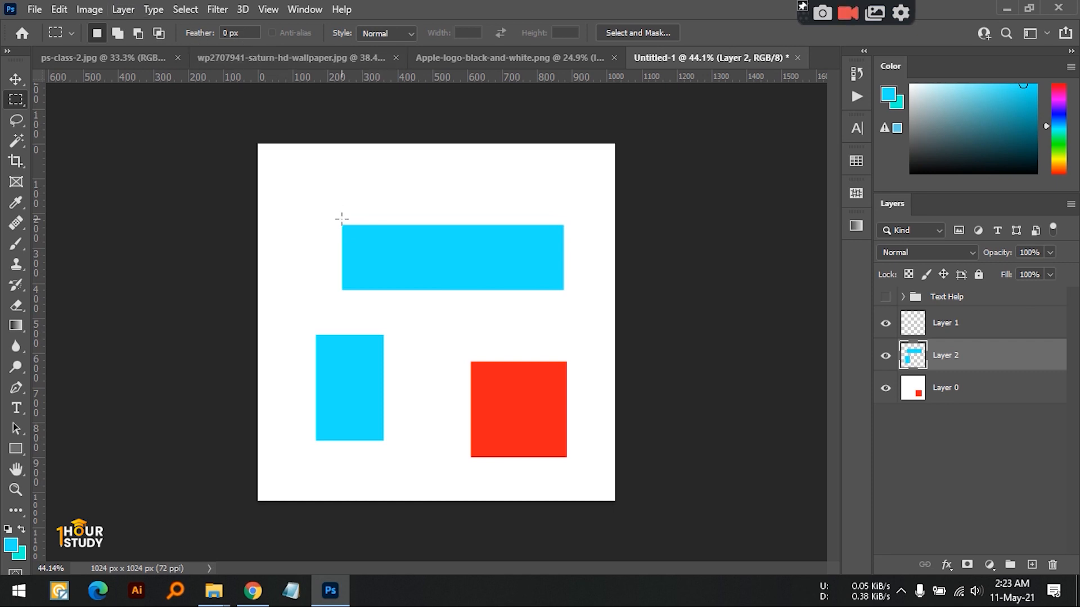
Step: Hide Layer 2 and draw a wide rectangular selection across the upper part of Layer 1
{"action": "left_click", "coordinate": [886, 355]}
{"action": "left_click", "coordinate": [973, 337]}
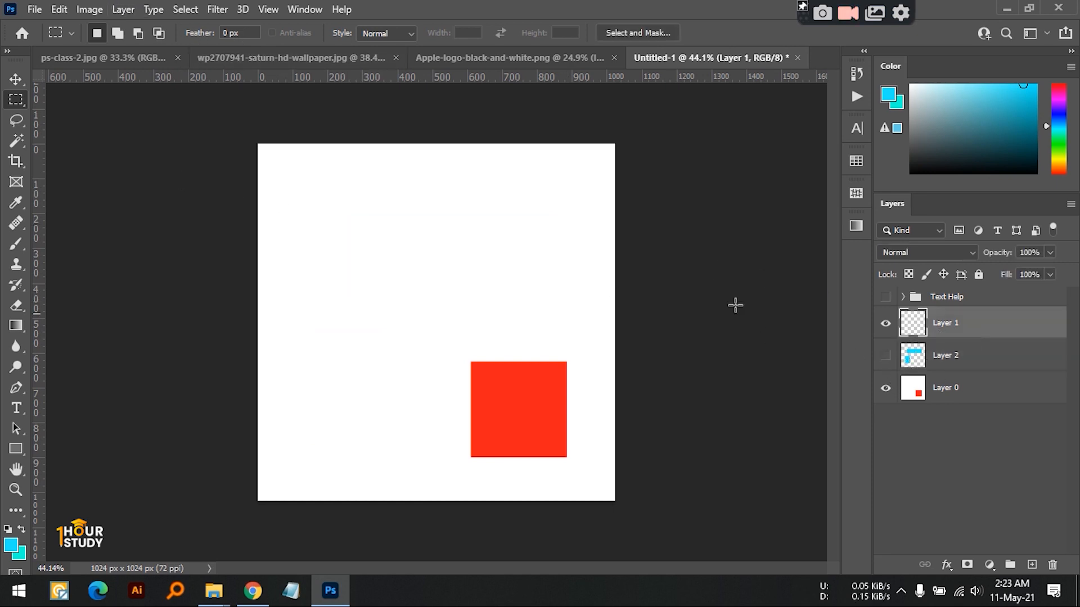
{"action": "left_click_drag", "start_coordinate": [285, 201], "coordinate": [536, 270]}
Step: Set the marquee feather to 70 px and fill the existing rectangular selection with the foreground color
{"action": "left_click", "coordinate": [226, 32]}
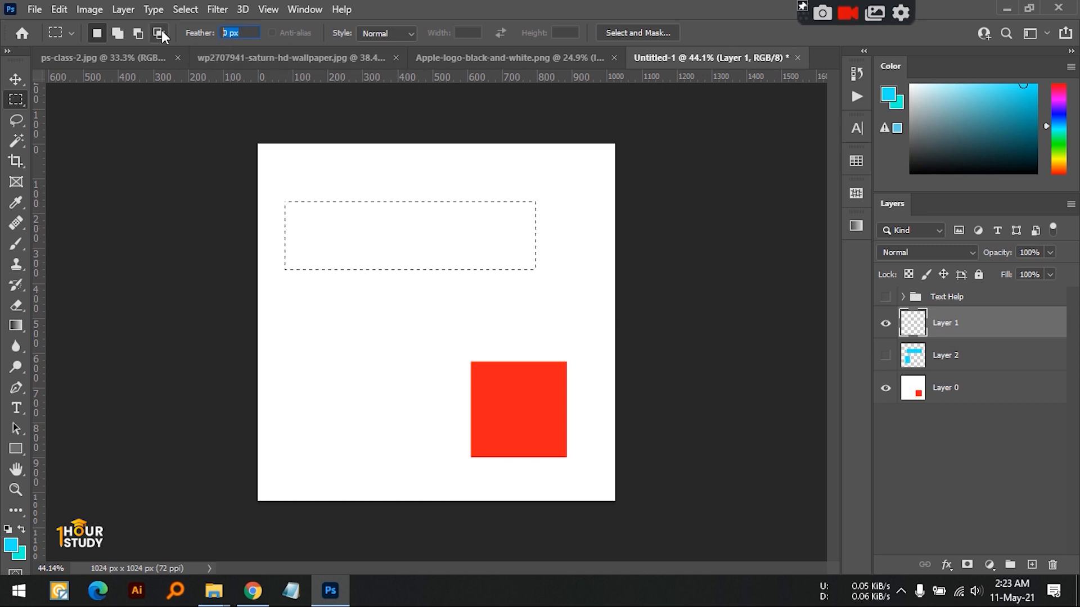
{"action": "type", "text": "70"}
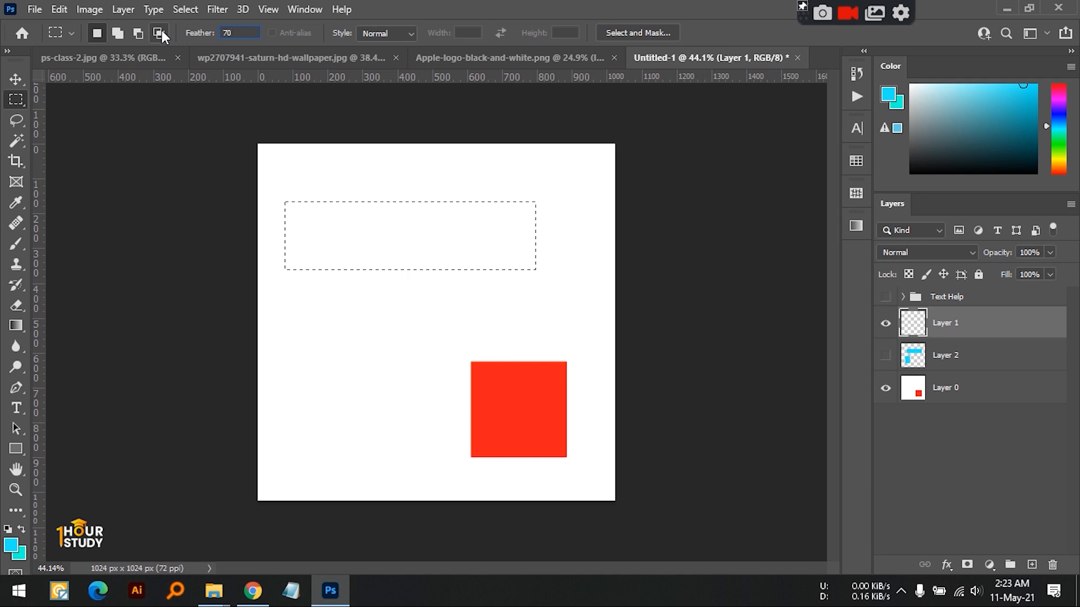
{"action": "left_click", "coordinate": [19, 77]}
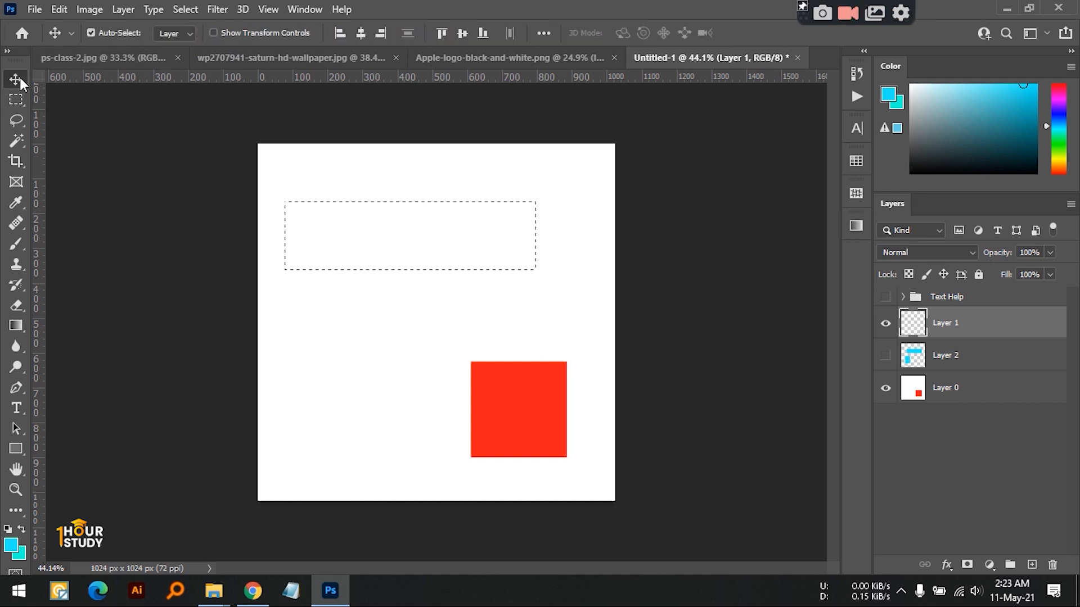
{"action": "left_click", "coordinate": [18, 100]}
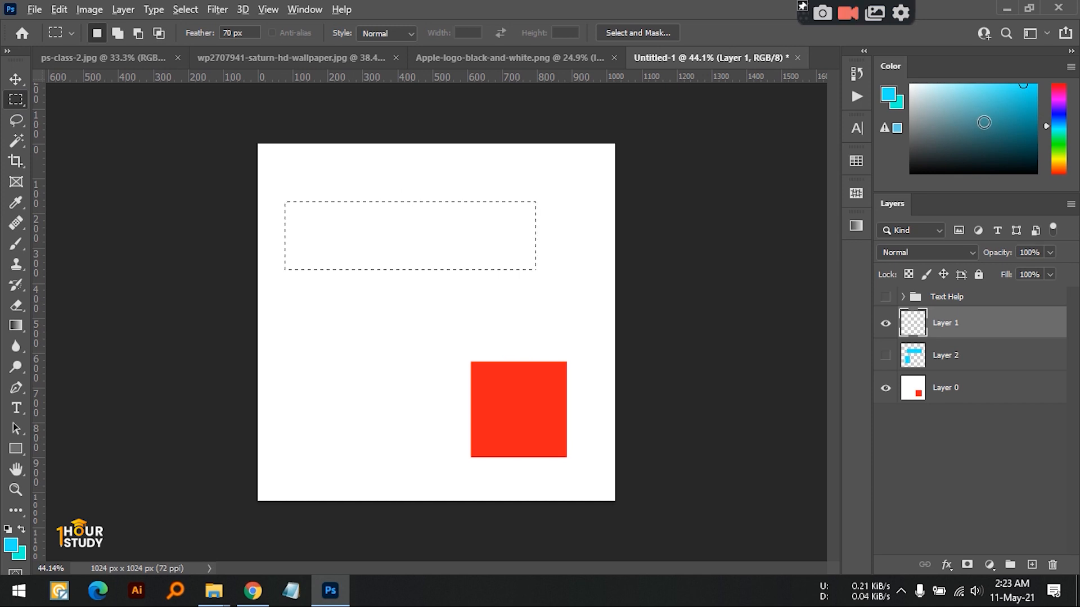
{"action": "key", "text": "alt+BackSpace"}
Step: Draw a tall selection with the 70 px feather below the blue bar and fill it with the foreground color
{"action": "left_click_drag", "start_coordinate": [302, 312], "coordinate": [396, 442]}
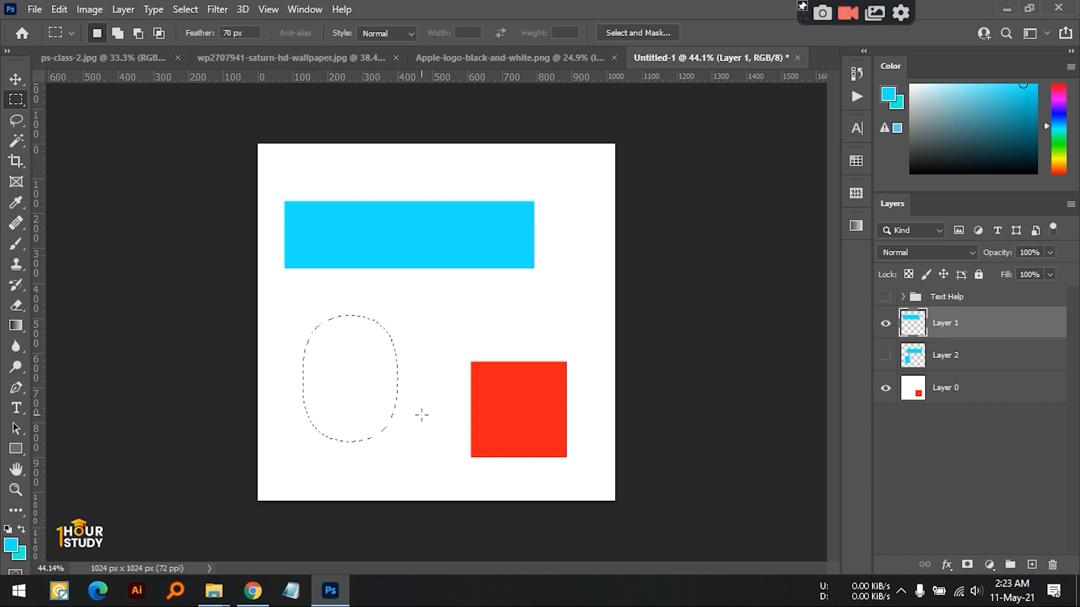
{"action": "key", "text": "alt+BackSpace"}
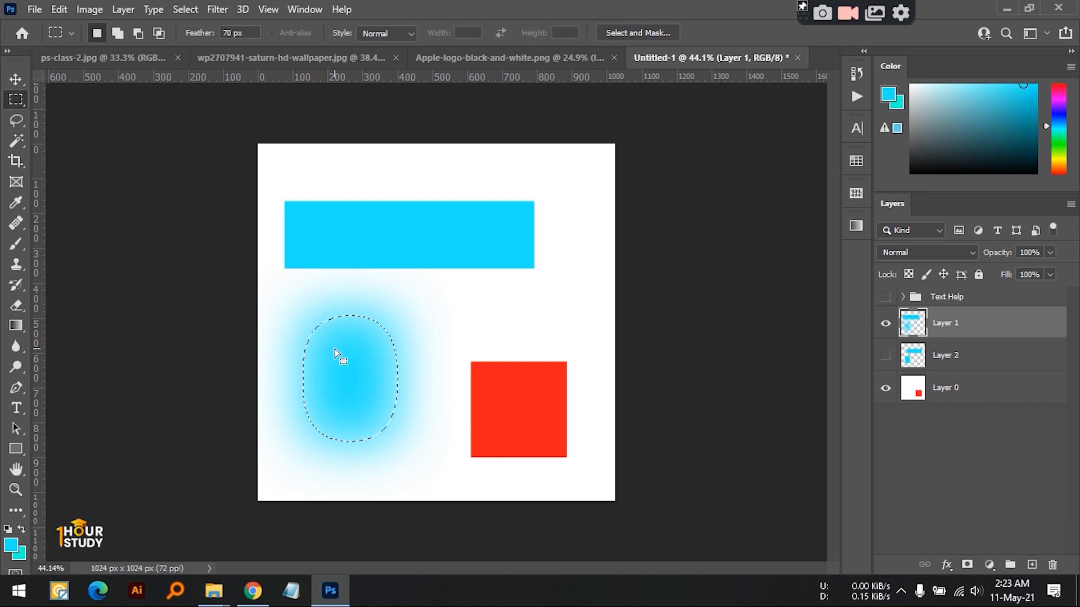
Step: Draw a small flat feathered selection above the red square, and set the marquee feather to 20 px
{"action": "left_click_drag", "start_coordinate": [397, 341], "coordinate": [425, 357]}
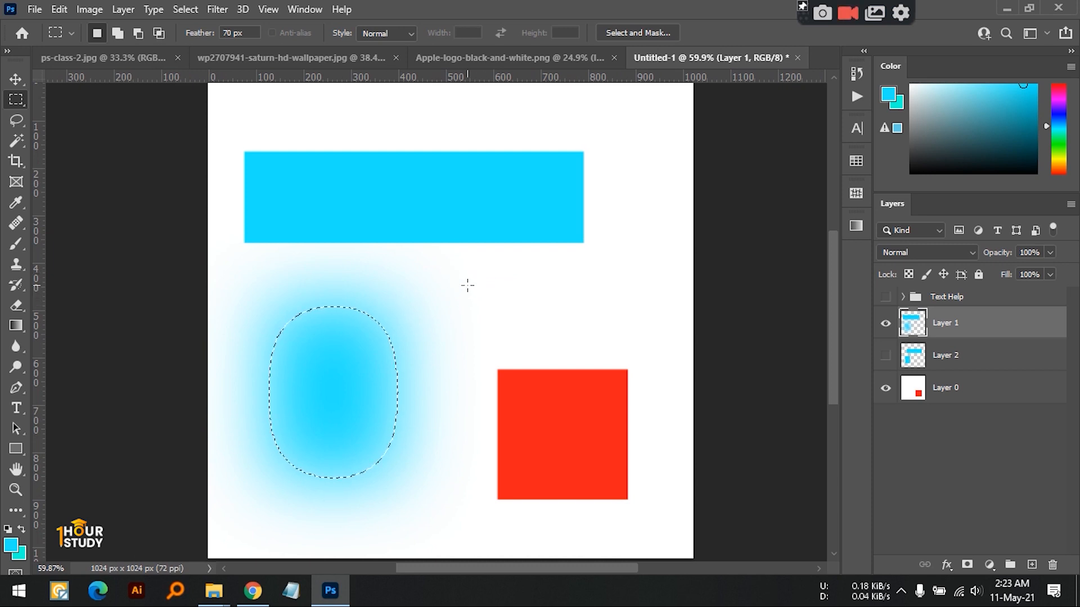
{"action": "left_click_drag", "start_coordinate": [471, 277], "coordinate": [660, 314]}
{"action": "left_click", "coordinate": [226, 33]}
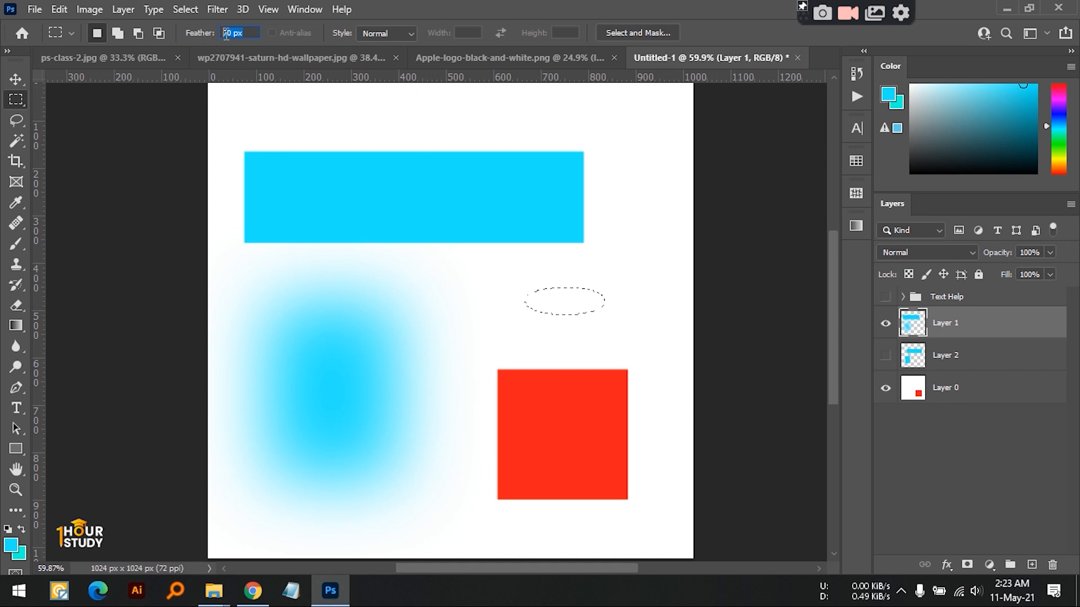
{"action": "type", "text": "0"}
{"action": "key", "text": "Return"}
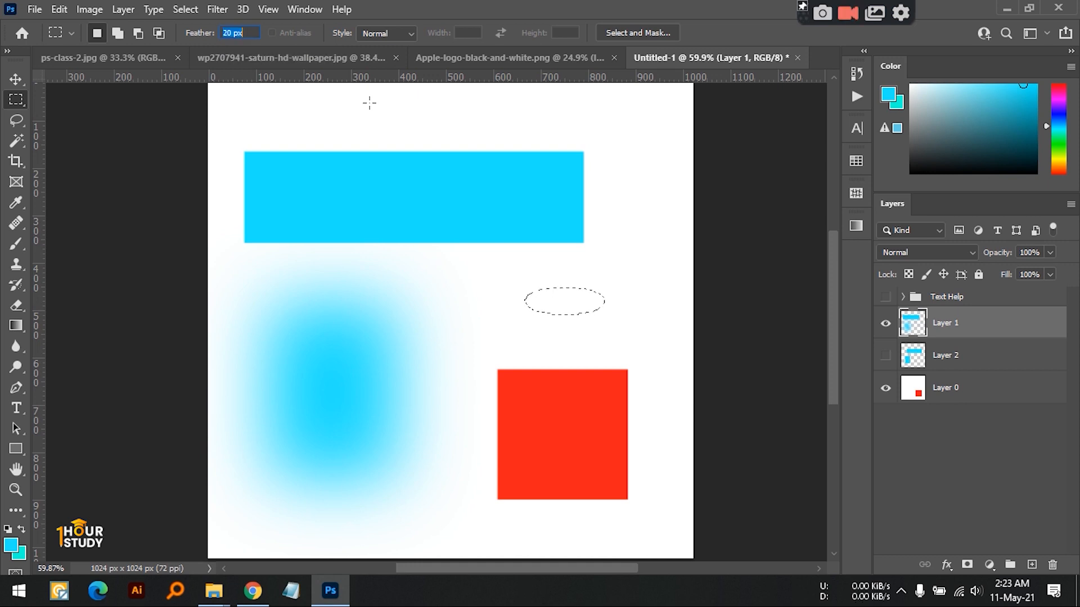
Step: Draw a horizontal selection with the 20 px feather above the blue bar and fill it with the foreground color
{"action": "left_click_drag", "start_coordinate": [321, 98], "coordinate": [462, 136]}
{"action": "scroll", "coordinate": [497, 163], "scroll_direction": "up", "scroll_amount": 1}
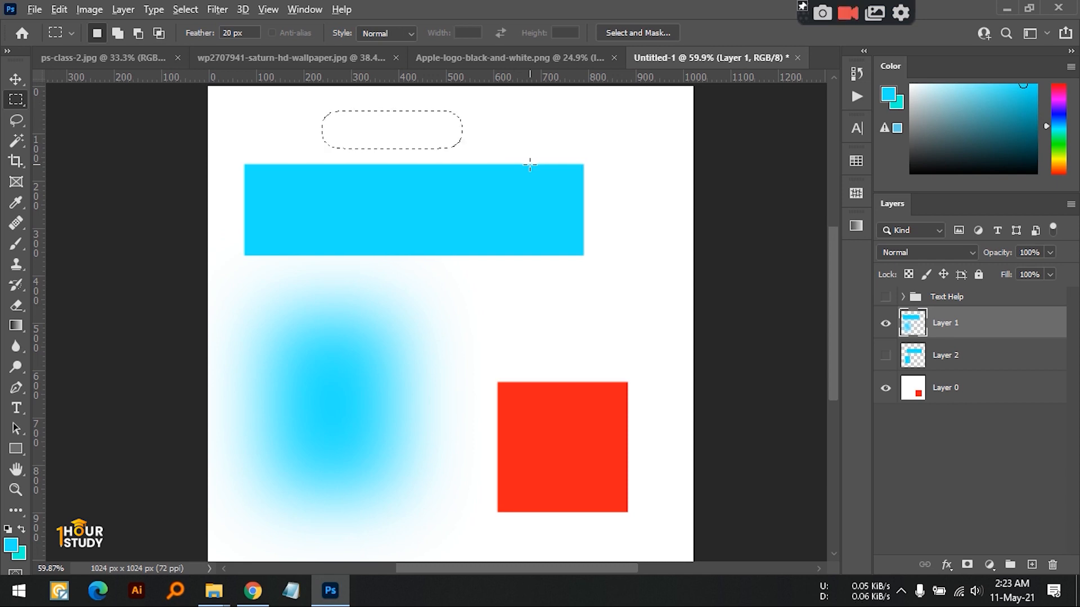
{"action": "key", "text": "alt+BackSpace"}
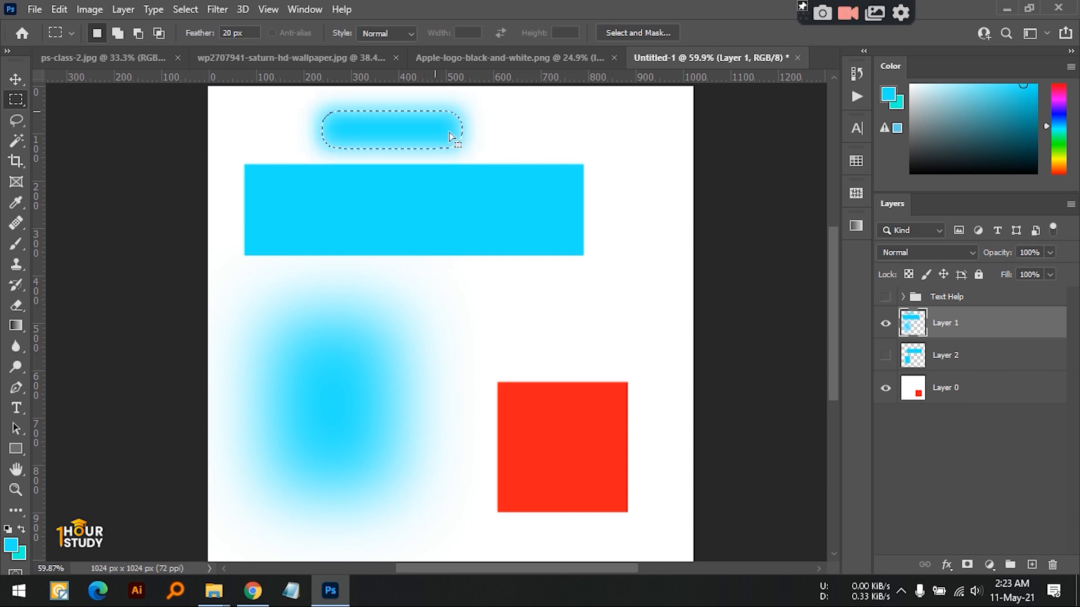
Step: Switch to the Move tool and select Layer 0 by its white background on the canvas
{"action": "left_click_drag", "start_coordinate": [563, 240], "coordinate": [532, 235]}
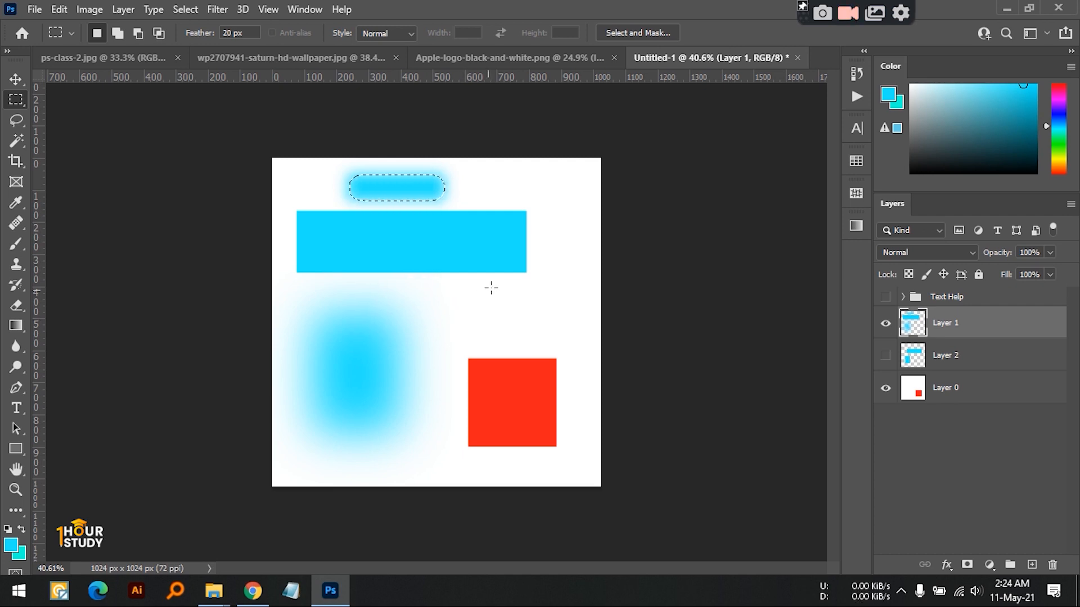
{"action": "right_click", "coordinate": [17, 97]}
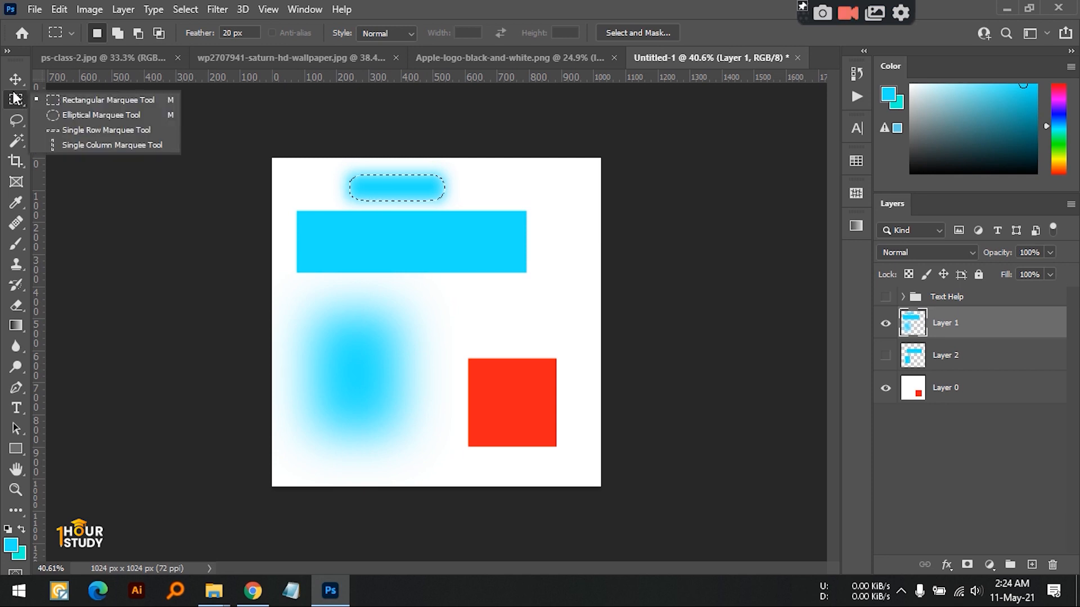
{"action": "left_click", "coordinate": [16, 80]}
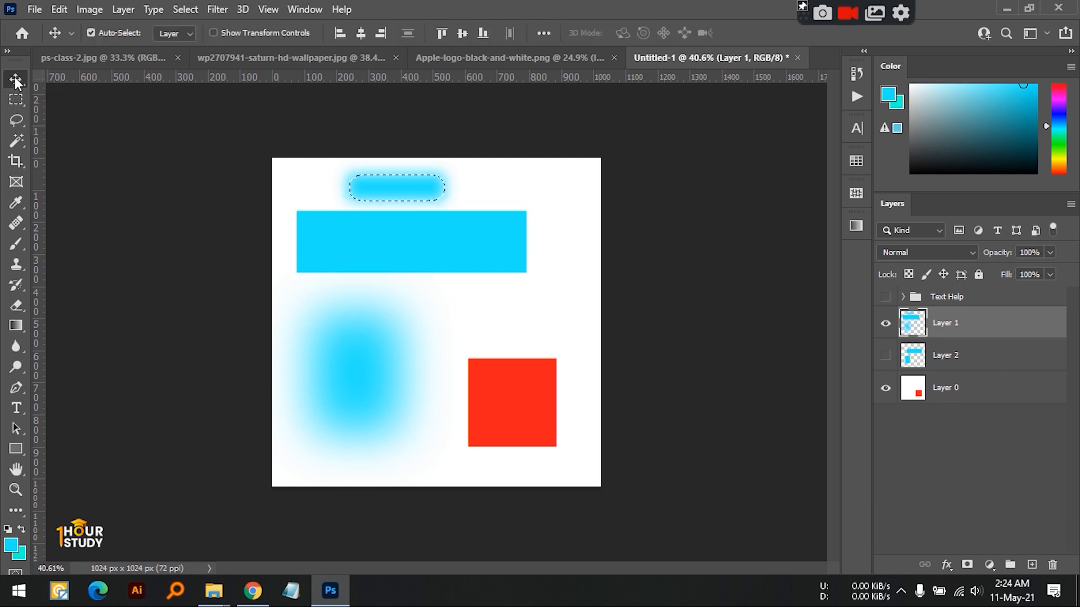
{"action": "left_click", "coordinate": [591, 326]}
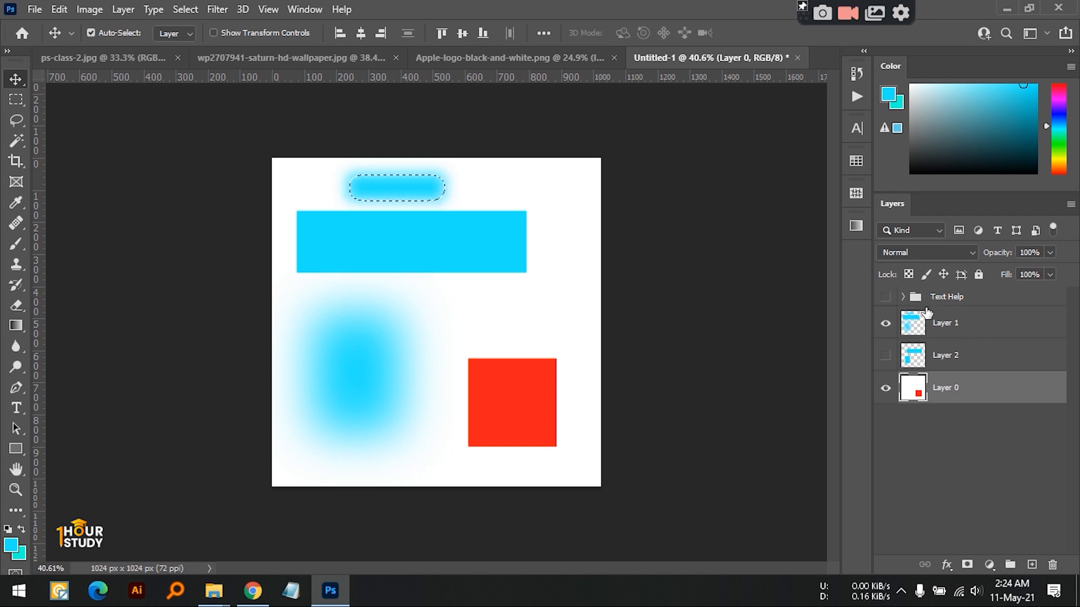
Step: Review the class outline in ps-class-2.jpg, switch to the Apple logo document, and return to the outline
{"action": "left_click", "coordinate": [120, 60]}
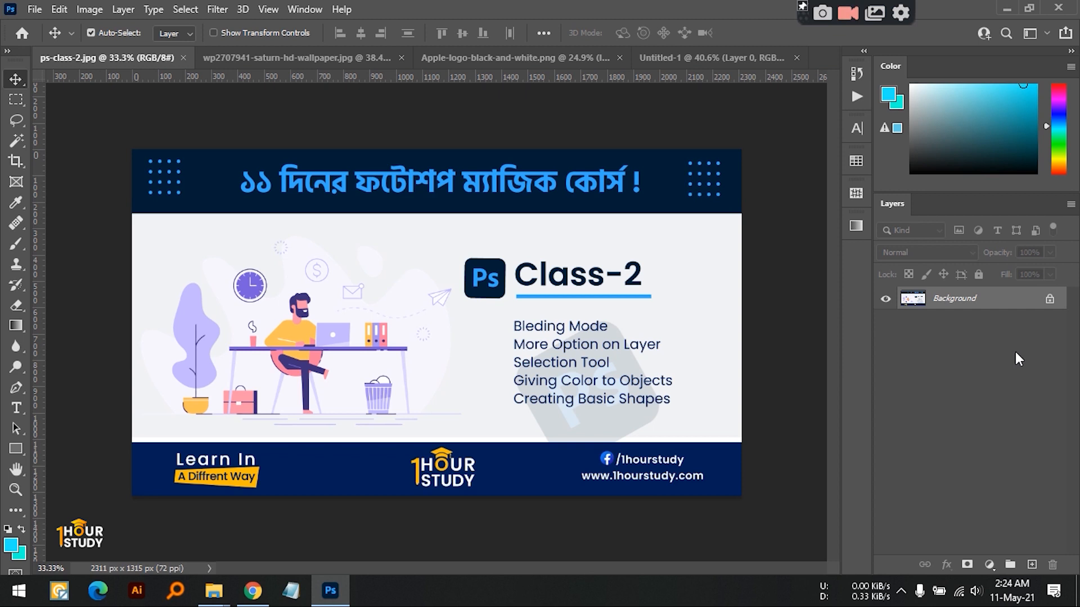
{"action": "left_click", "coordinate": [509, 58]}
{"action": "left_click", "coordinate": [117, 56]}
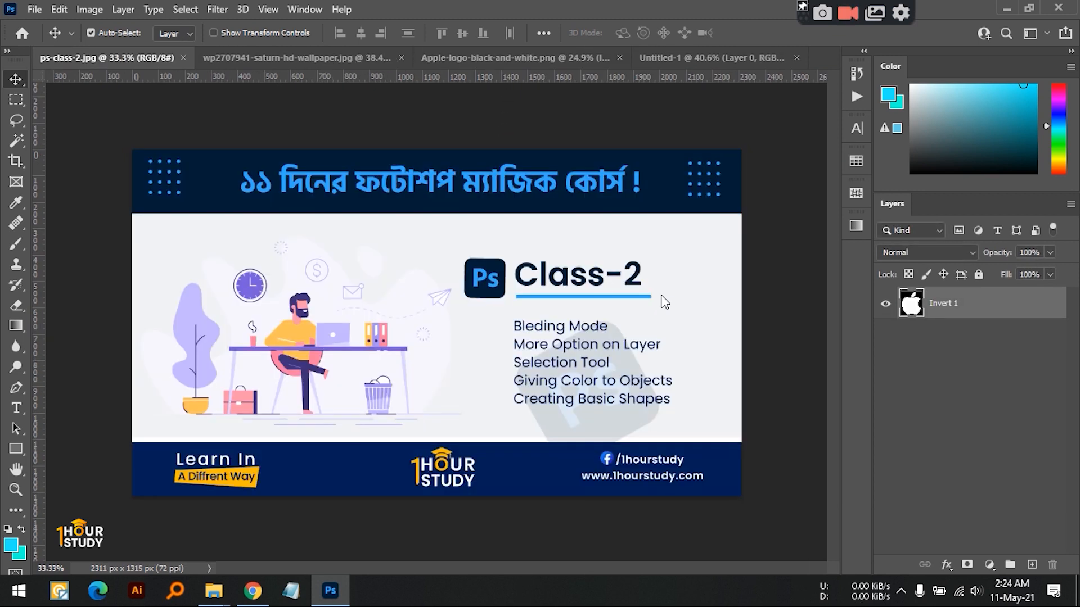